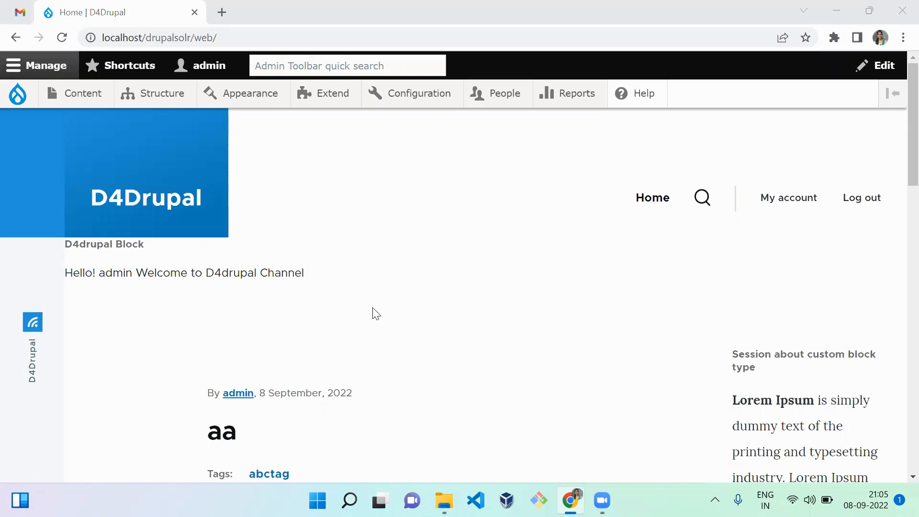
# Open the term list of the Tags vocabulary in the site's taxonomy and review its terms
pyautogui.moveTo(159, 94)
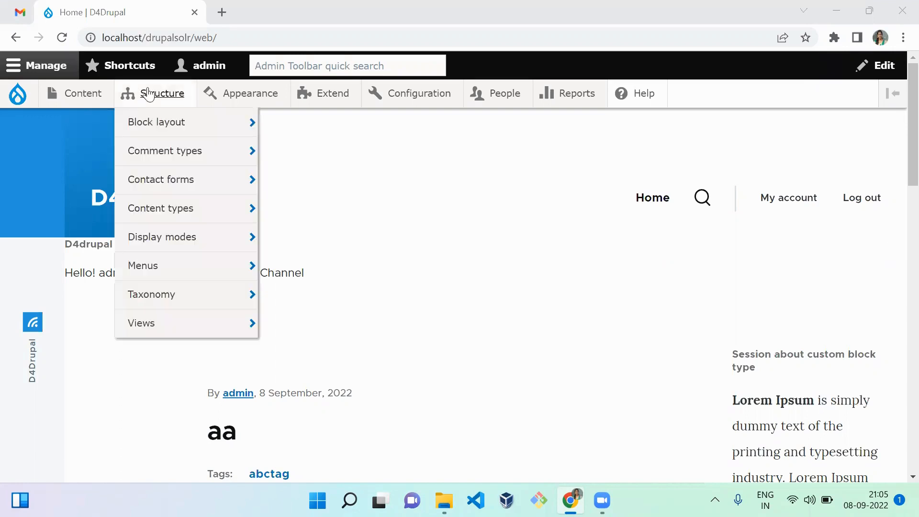
pyautogui.click(188, 301)
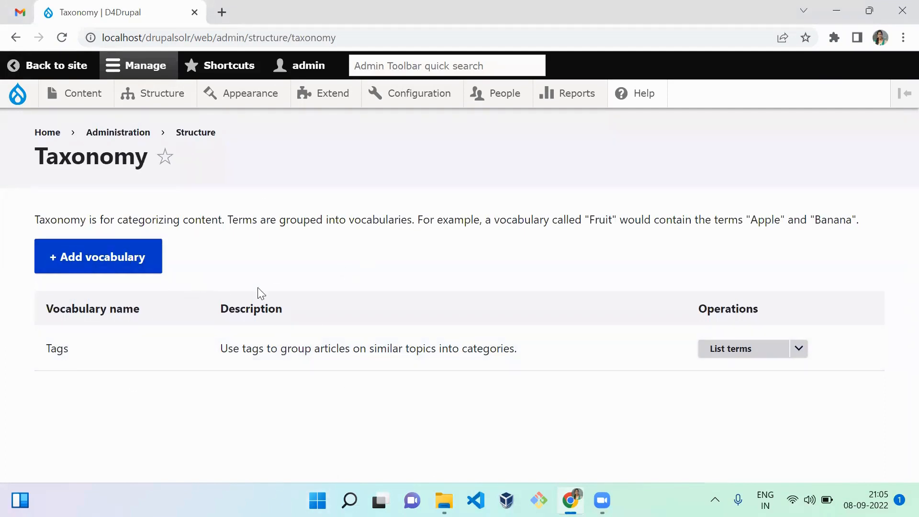
pyautogui.click(749, 354)
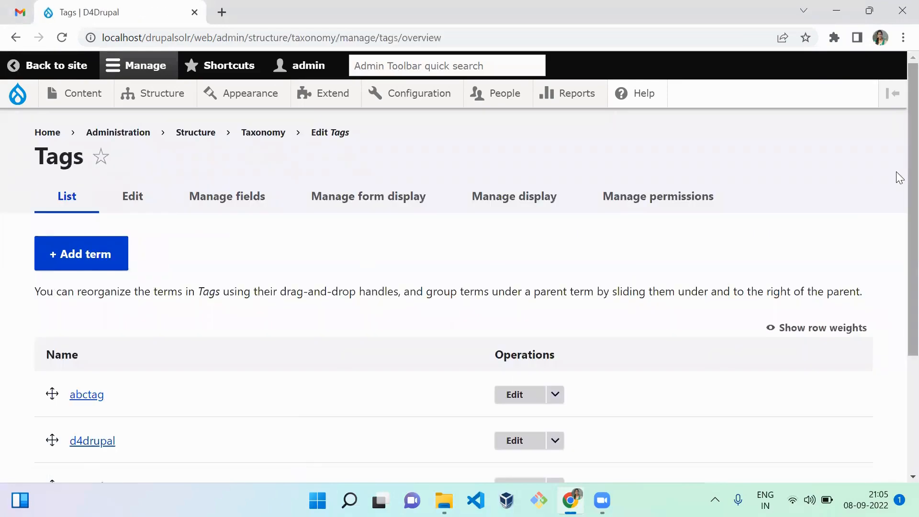
pyautogui.scroll(-4, 899, 268)
pyautogui.scroll(4, 897, 366)
pyautogui.scroll(-3, 899, 271)
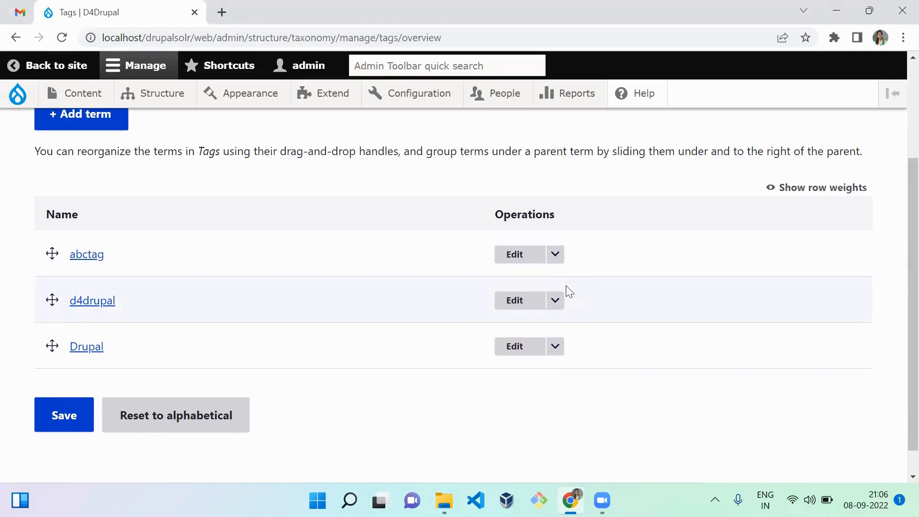
# Return to the Taxonomy overview and start a new vocabulary named D4Drupal
pyautogui.click(14, 19)
pyautogui.hotkey('ctrl', 'Tab')
pyautogui.click(16, 38)
pyautogui.click(114, 269)
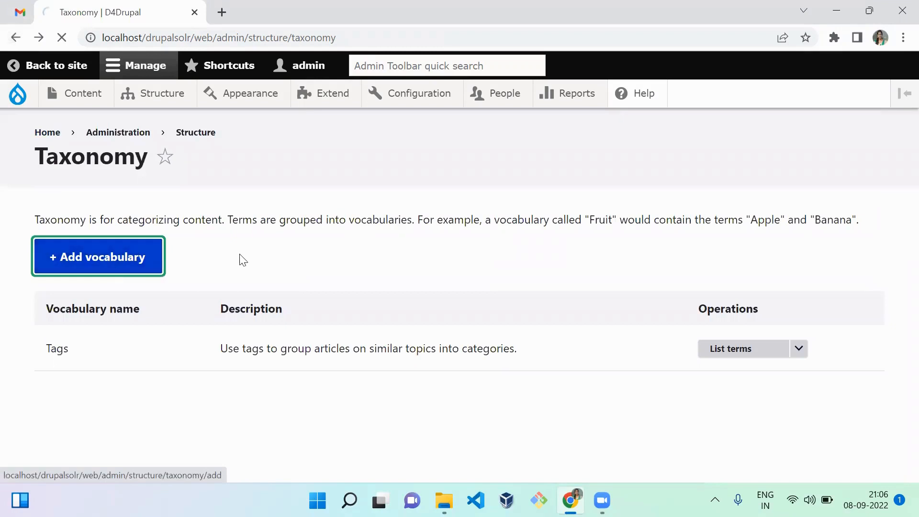
pyautogui.click(177, 245)
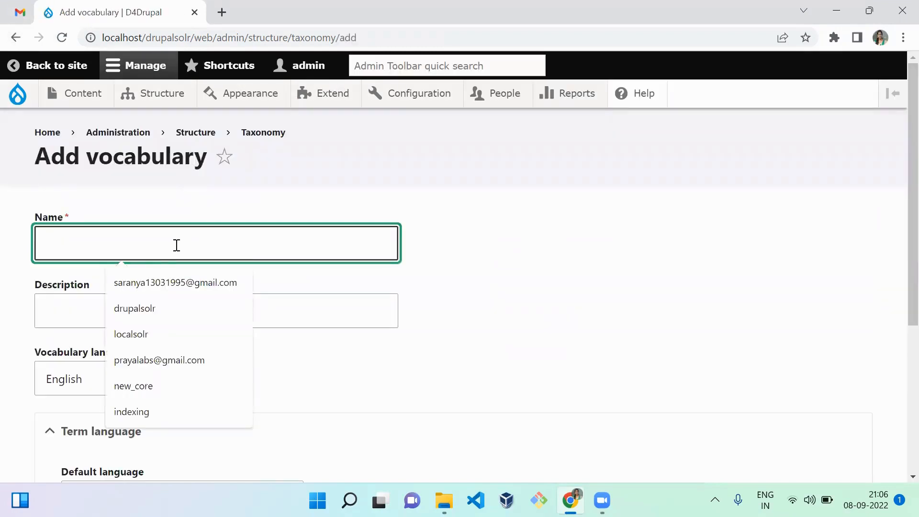
pyautogui.write('D4Drupal')
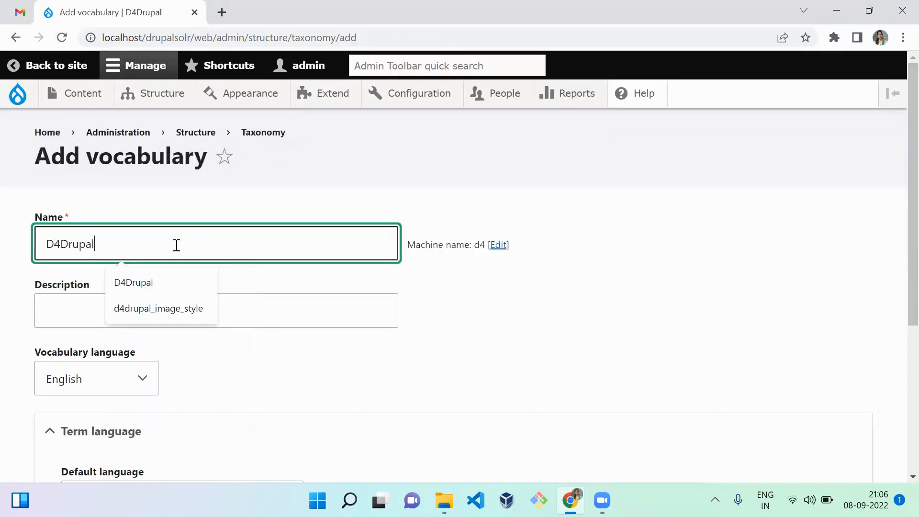
# Enter "catogories the content" as the vocabulary's description and save the new vocabulary
pyautogui.click(63, 321)
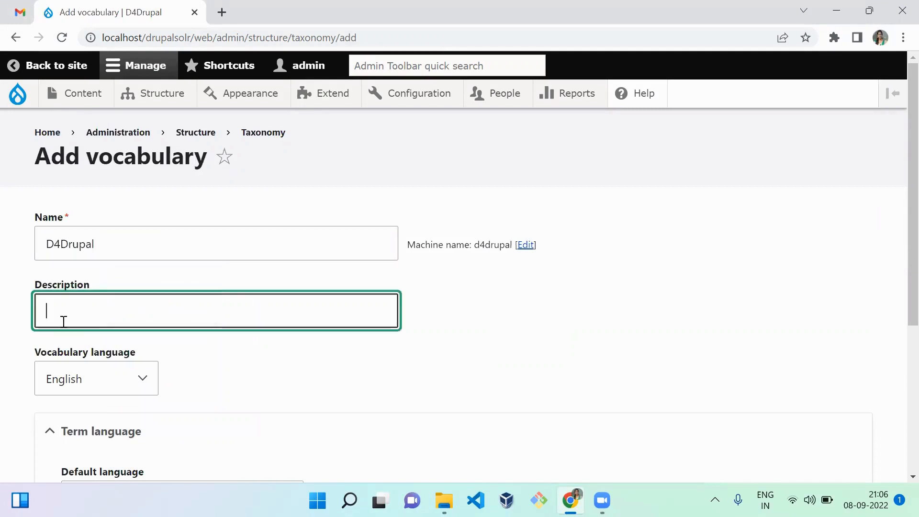
pyautogui.write('te')
pyautogui.write('cat')
pyautogui.write('ogories ')
pyautogui.write('the')
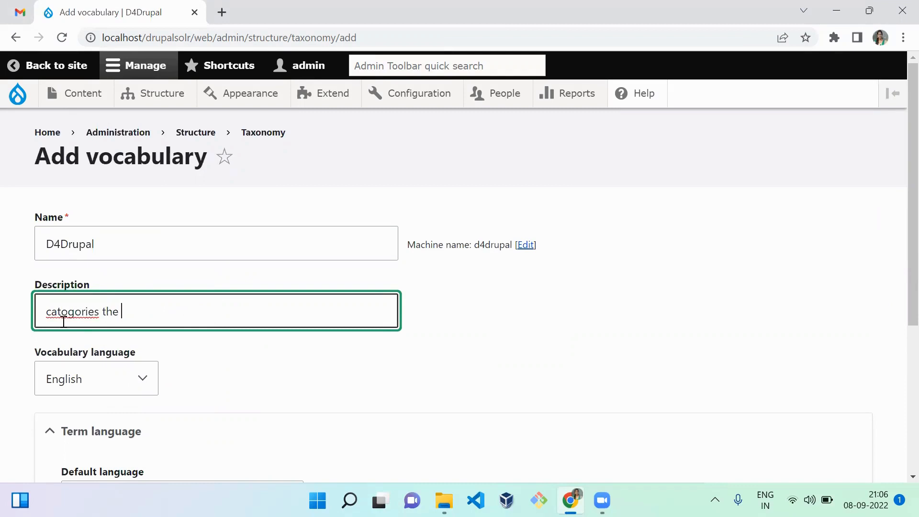
pyautogui.write(' content')
pyautogui.press('Tab')
pyautogui.click(314, 402)
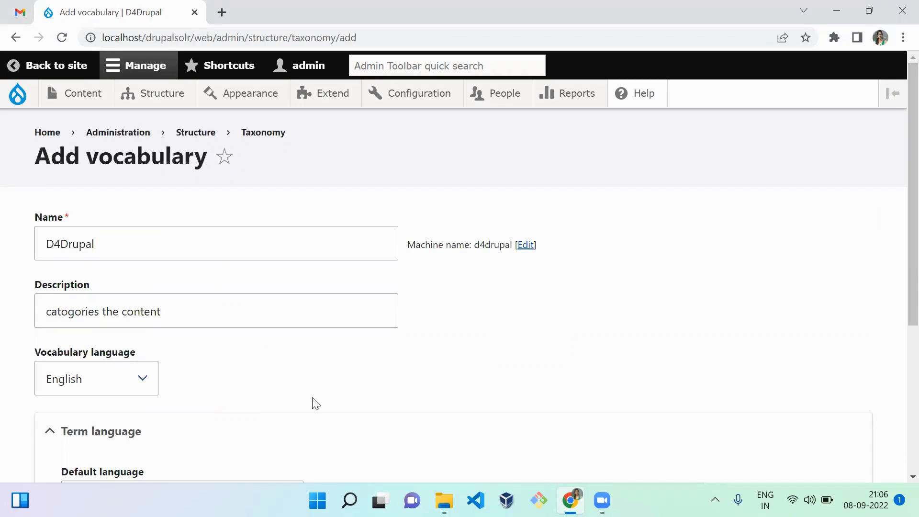
pyautogui.scroll(-5, 314, 404)
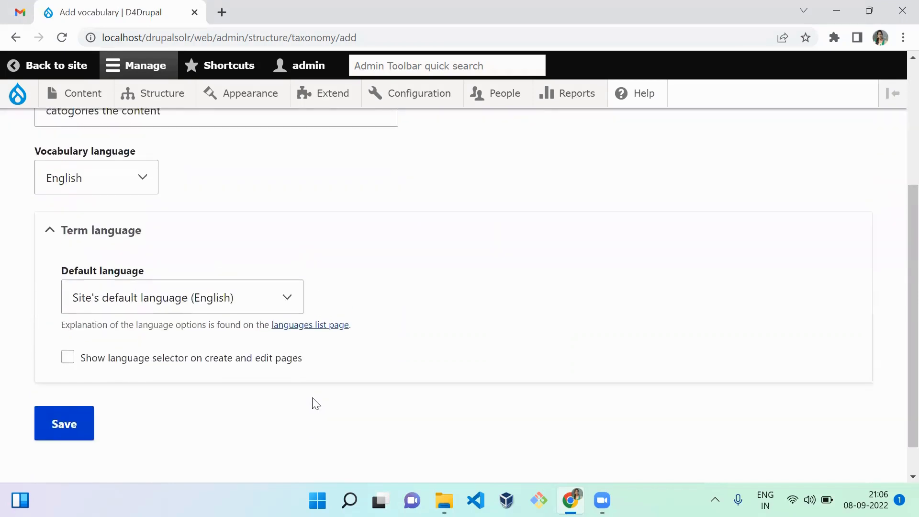
pyautogui.click(56, 395)
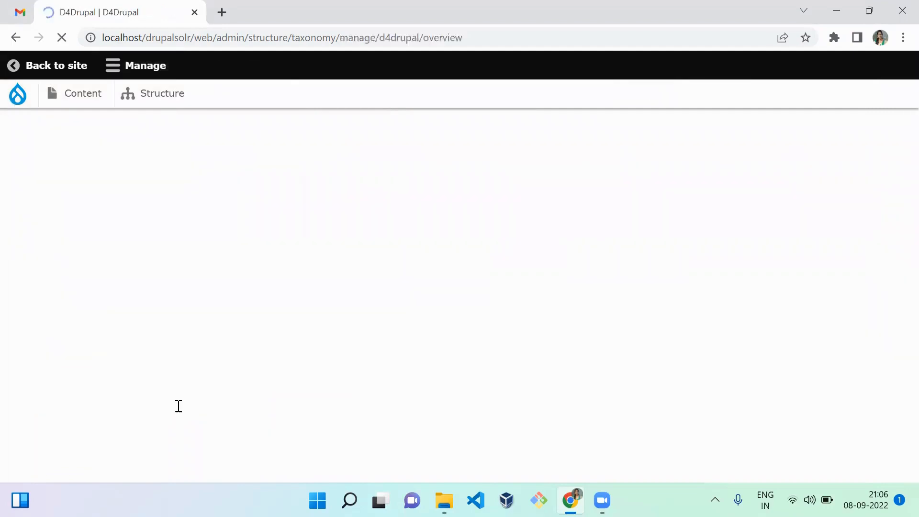
pyautogui.scroll(-2, 899, 288)
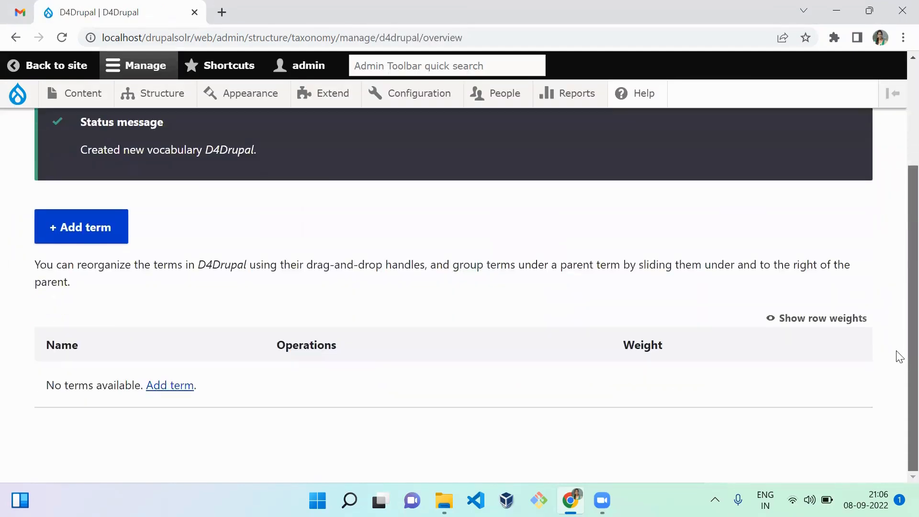
pyautogui.scroll(2, 897, 278)
pyautogui.scroll(-2, 897, 321)
pyautogui.scroll(2, 899, 125)
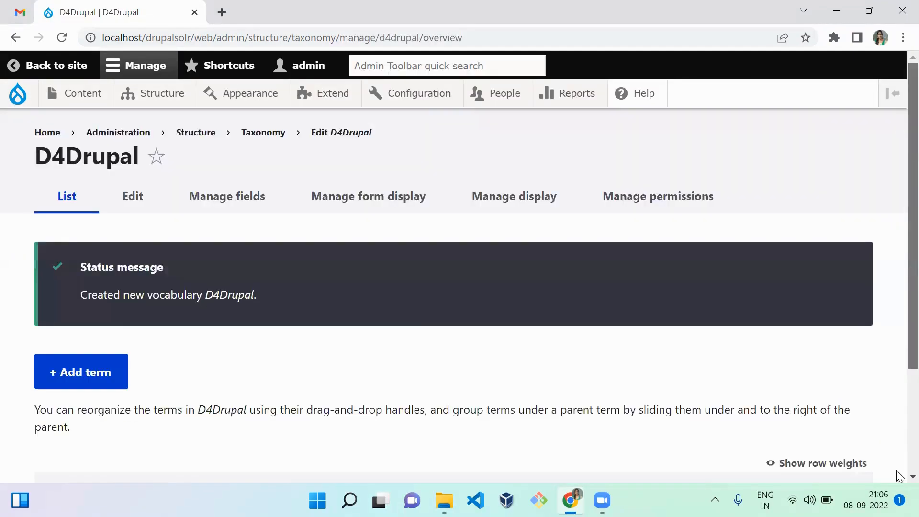
pyautogui.scroll(-3, 899, 472)
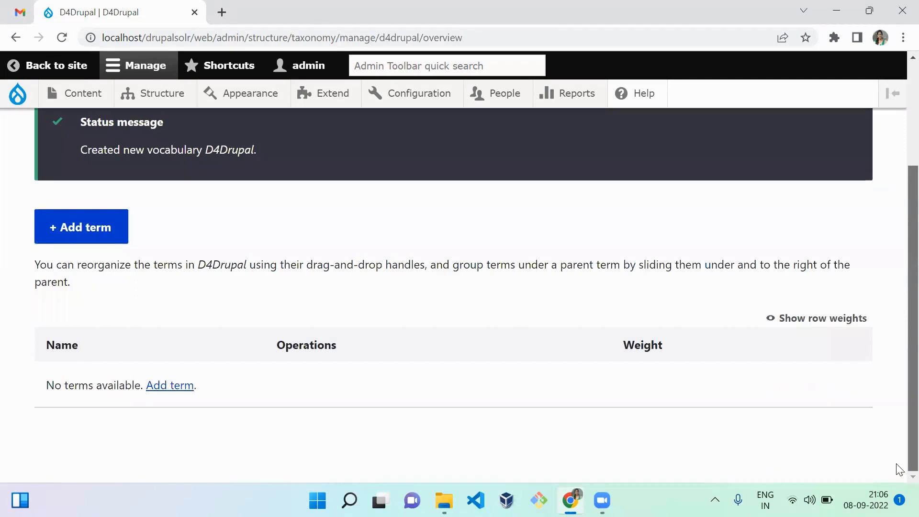
pyautogui.click(183, 388)
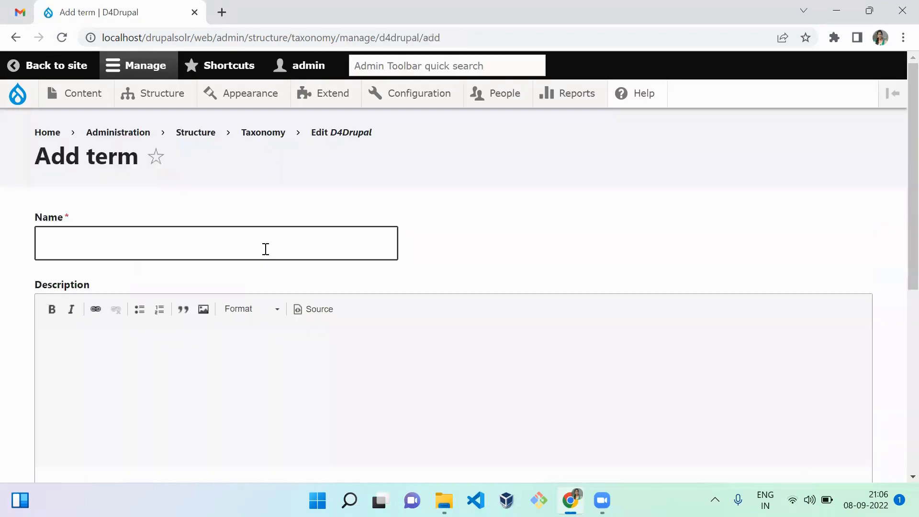
pyautogui.click(212, 252)
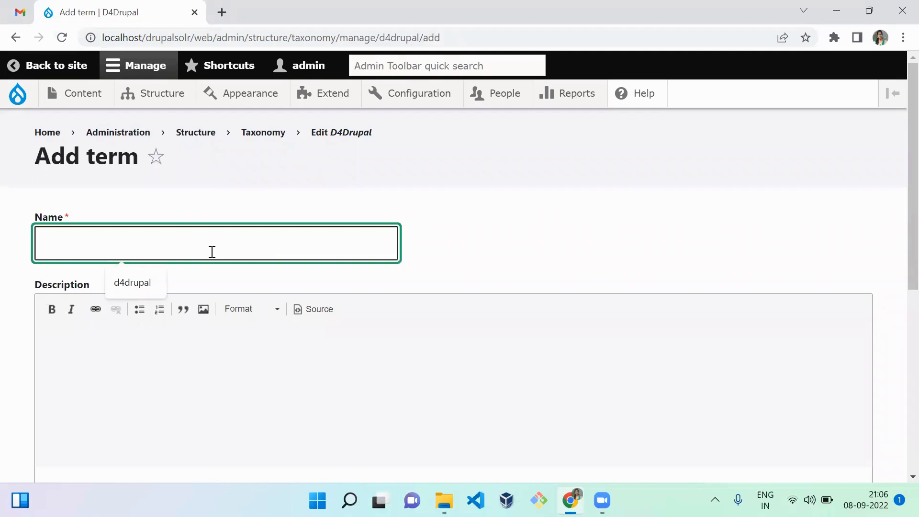
pyautogui.write('Content')
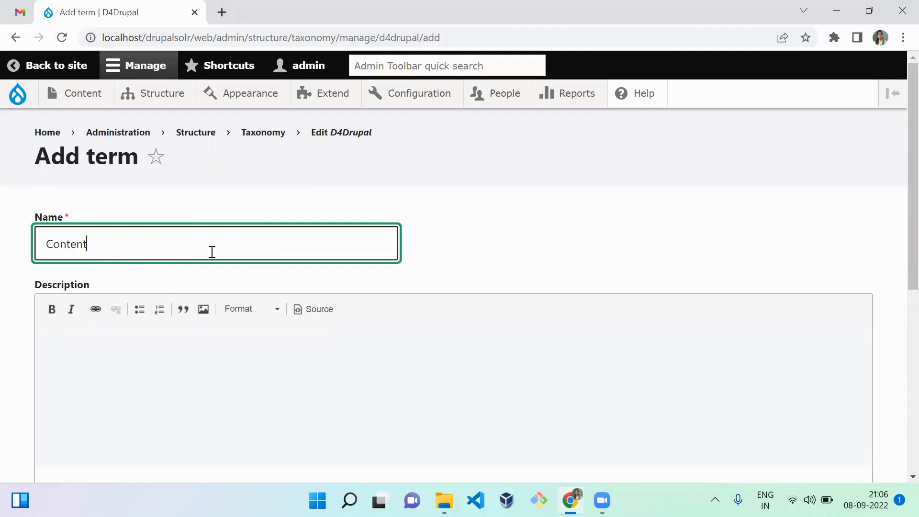
pyautogui.write(' type')
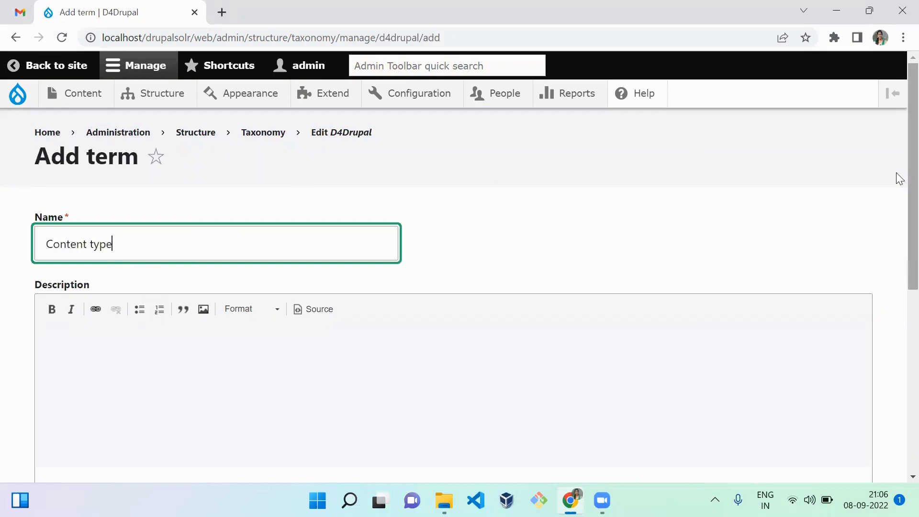
pyautogui.scroll(-1, 898, 189)
pyautogui.scroll(1, 897, 202)
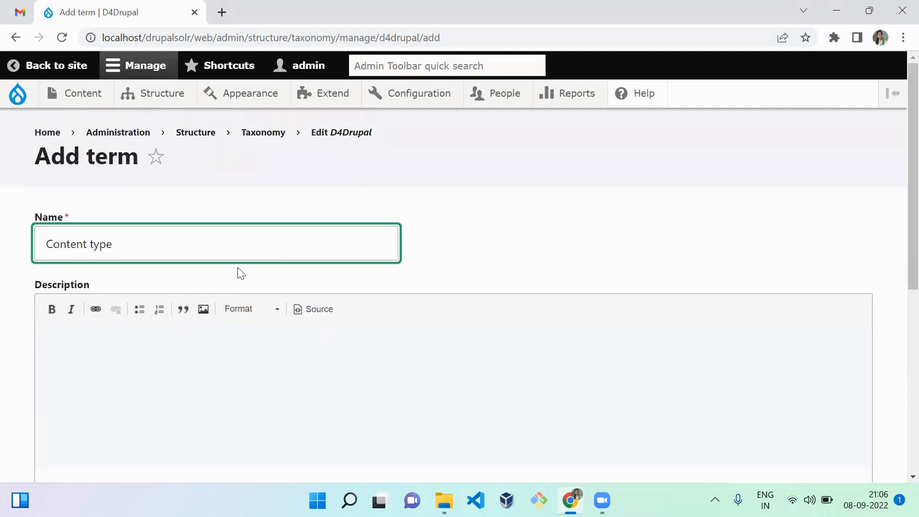
# Go to the D4Drupal vocabulary's field management and start adding a new field of type List (text)
pyautogui.click(344, 136)
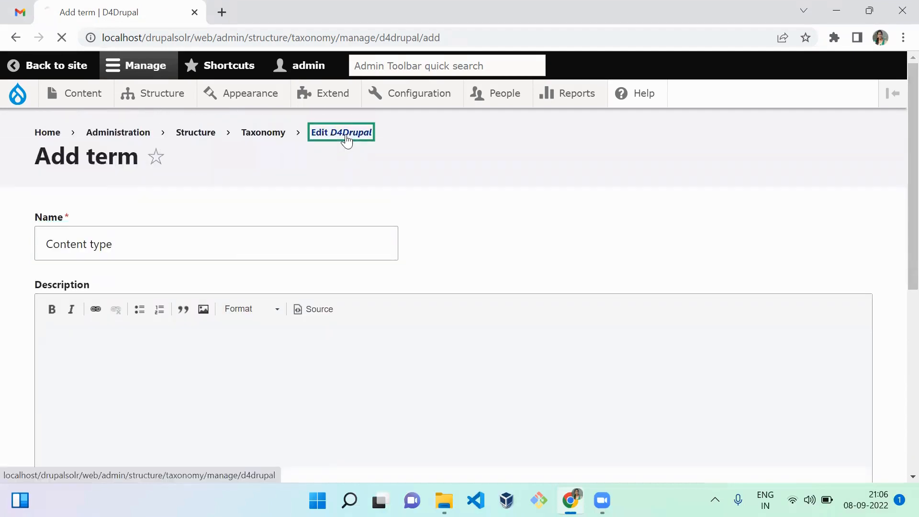
pyautogui.click(224, 209)
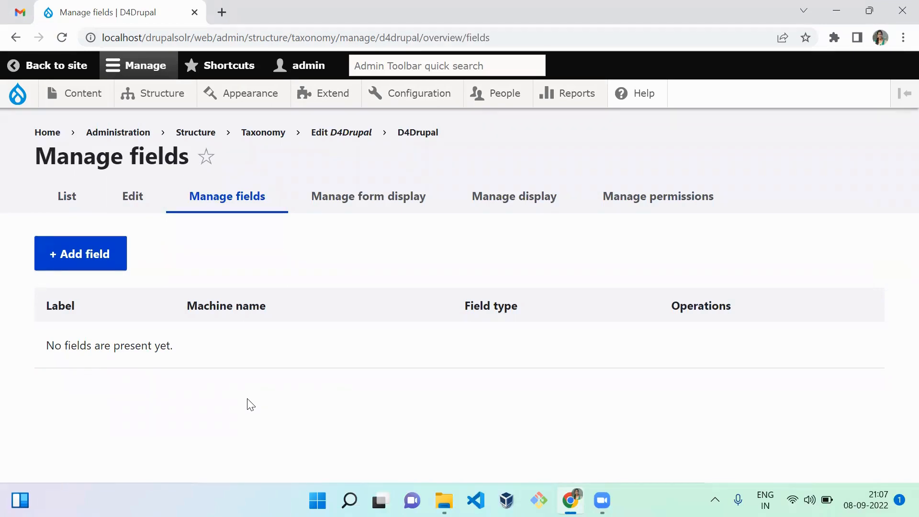
pyautogui.click(91, 254)
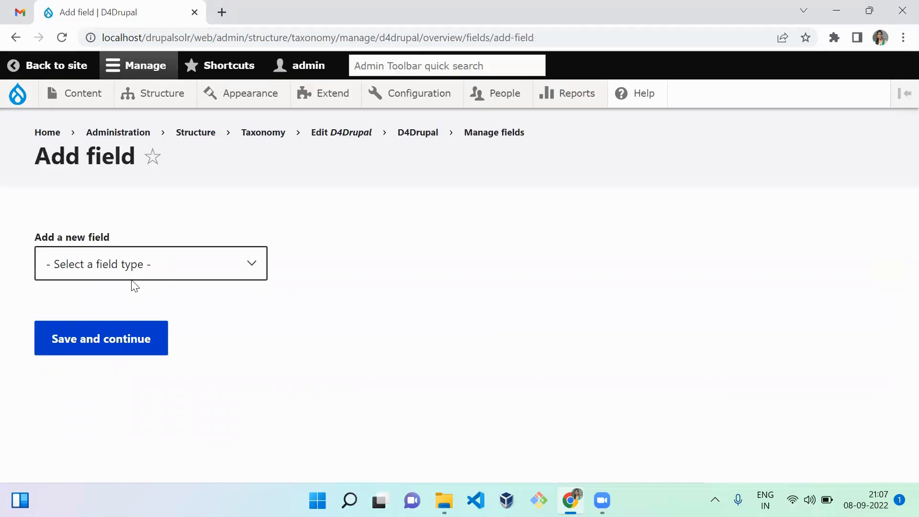
pyautogui.click(160, 271)
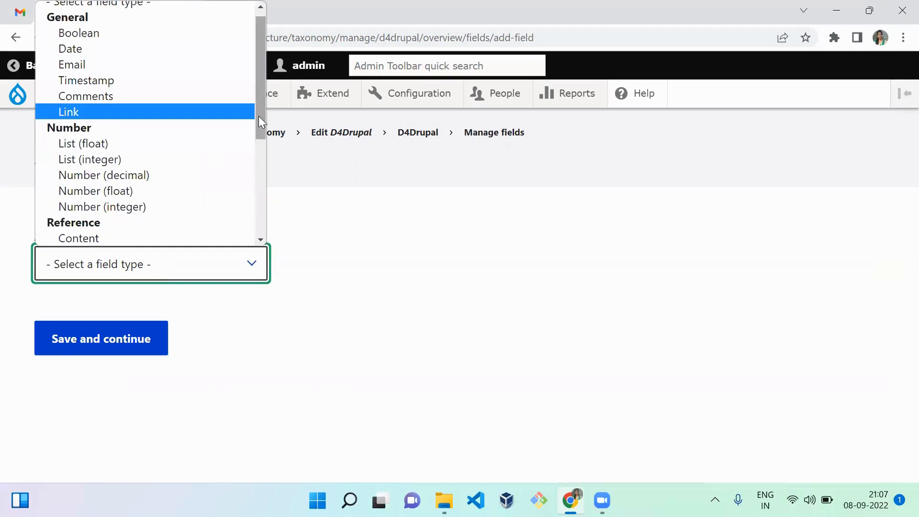
pyautogui.moveTo(259, 116); pyautogui.dragTo(260, 200)
pyautogui.click(118, 186)
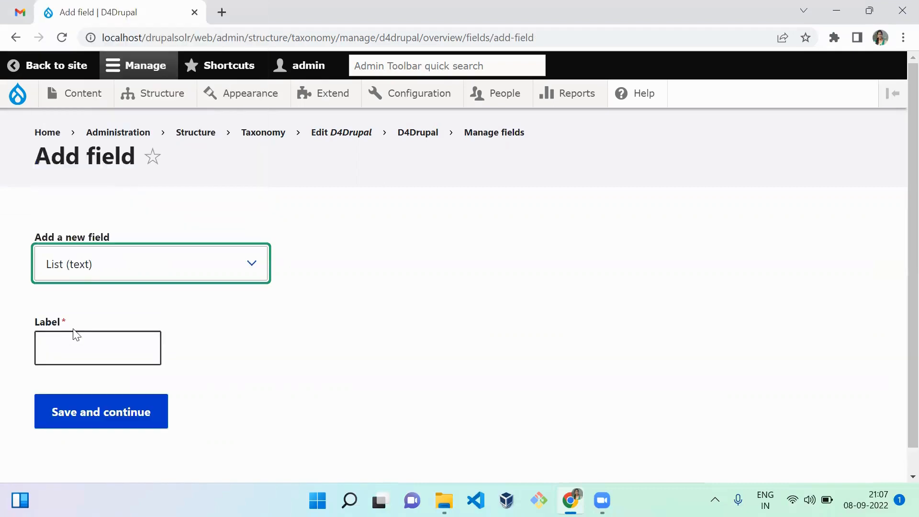
# Label the new list field Catogory and continue to its field settings
pyautogui.click(81, 342)
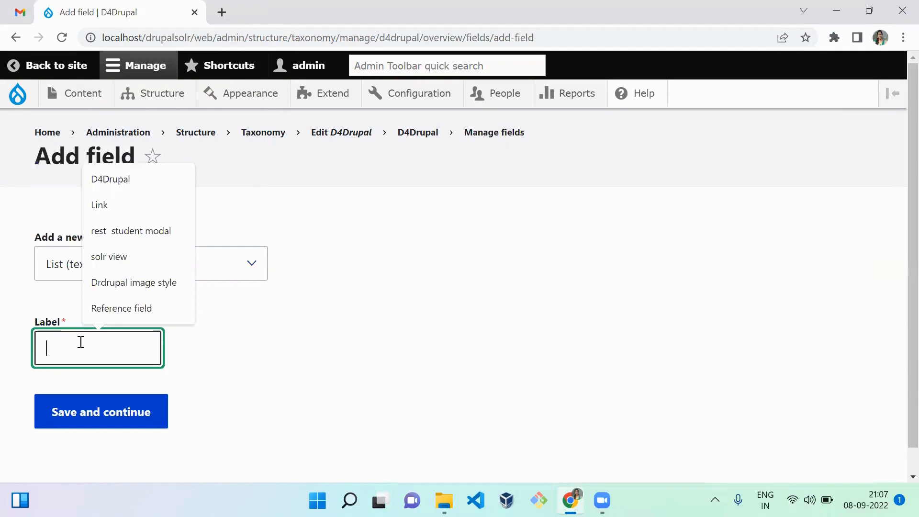
pyautogui.write('Cator')
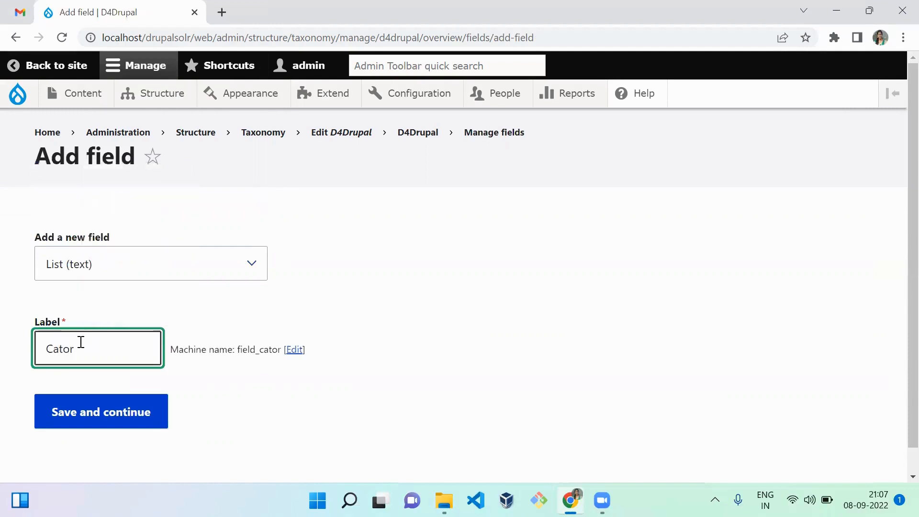
pyautogui.press('BackSpace')
pyautogui.write('gory')
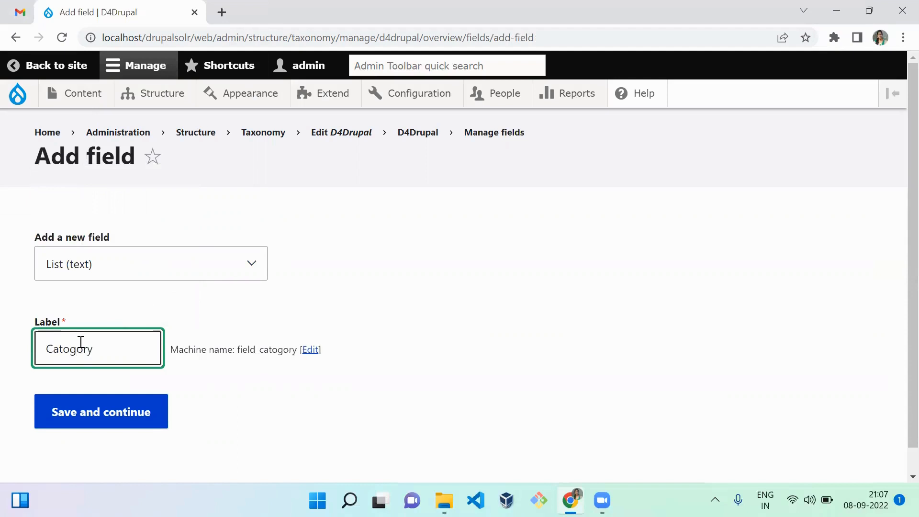
pyautogui.click(251, 402)
pyautogui.click(113, 429)
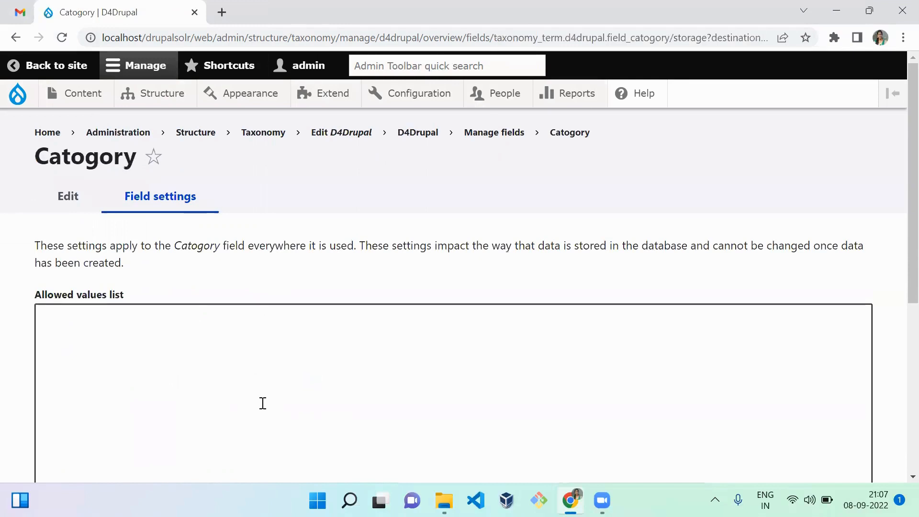
# Enter backend|Backend as the first entry in the Catogory field's allowed values list
pyautogui.scroll(-2, 896, 142)
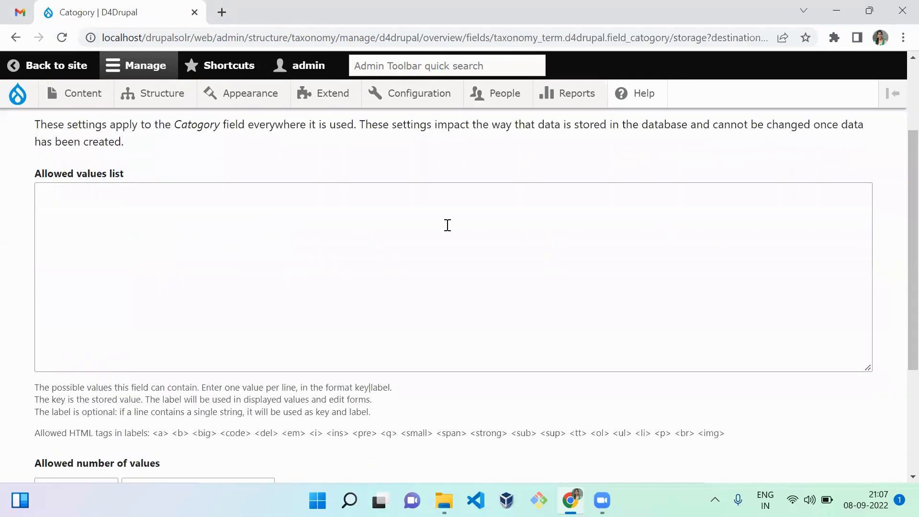
pyautogui.click(330, 253)
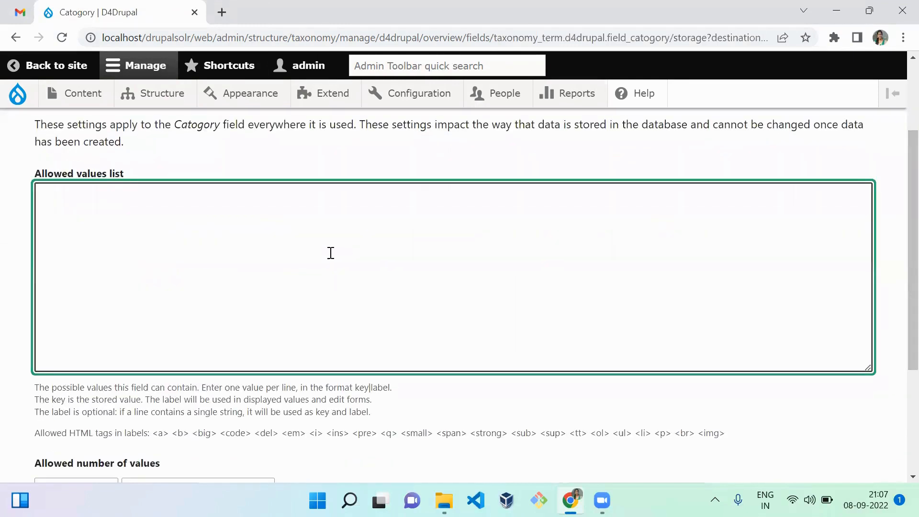
pyautogui.write('Module')
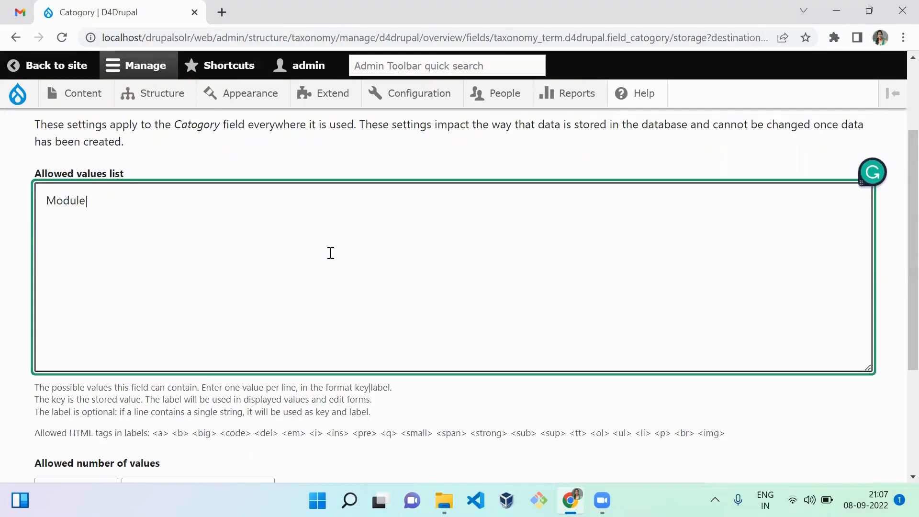
pyautogui.hotkey('ctrl', 'BackSpace')
pyautogui.write('backend|Backend')
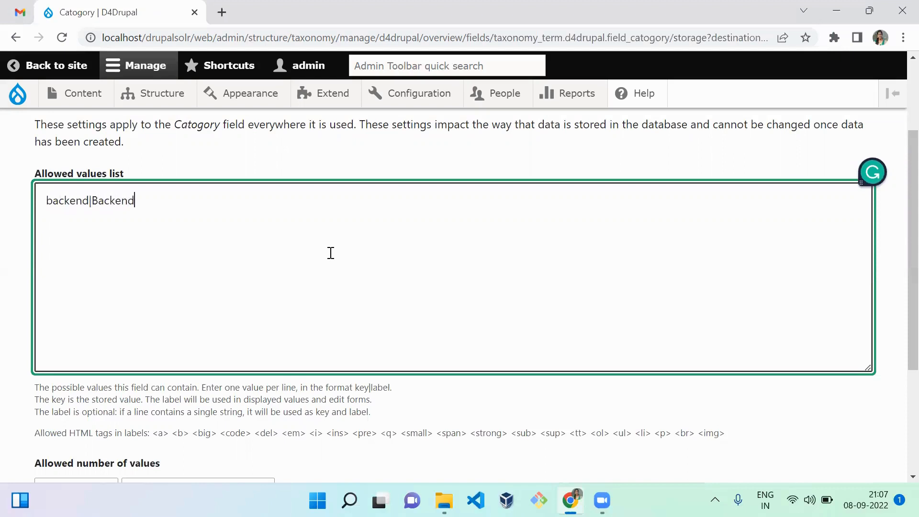
# Add frontend|Frontend on a second line of the allowed values list
pyautogui.press('Return')
pyautogui.write('front')
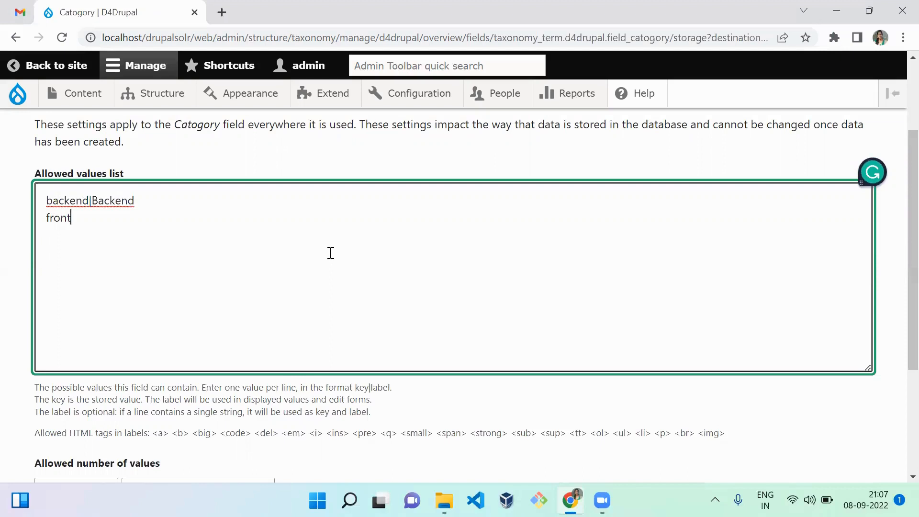
pyautogui.write('end|Frontend')
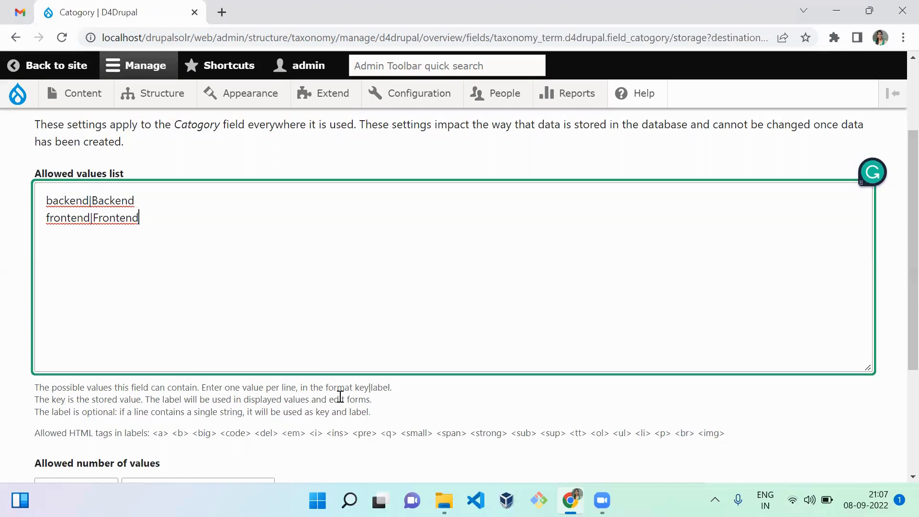
pyautogui.click(90, 245)
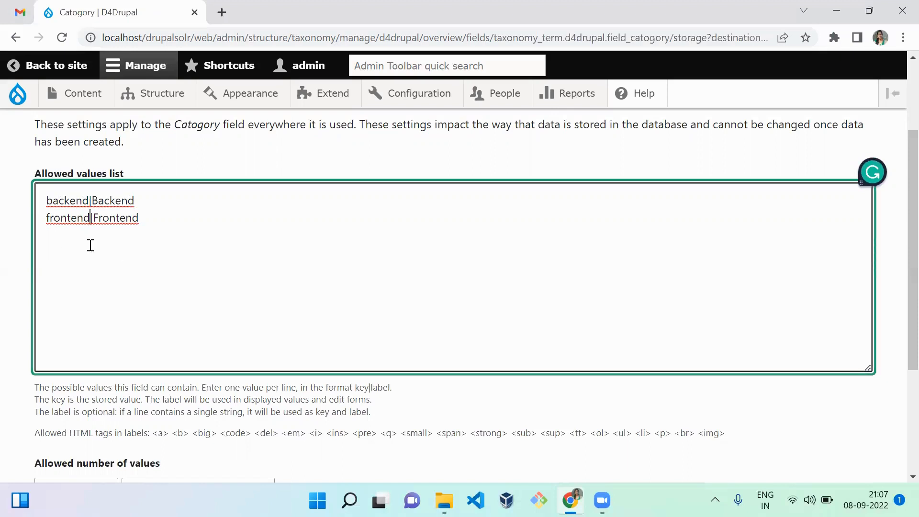
pyautogui.doubleClick(67, 217)
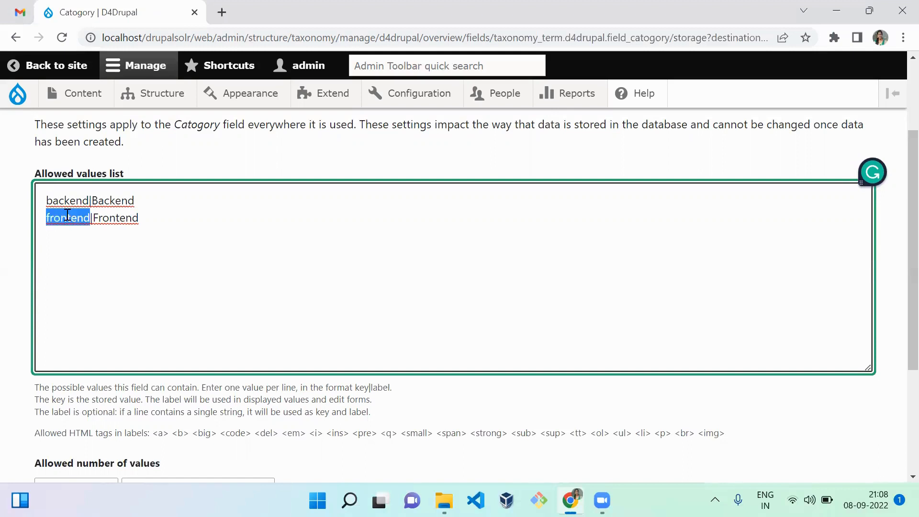
pyautogui.doubleClick(126, 201)
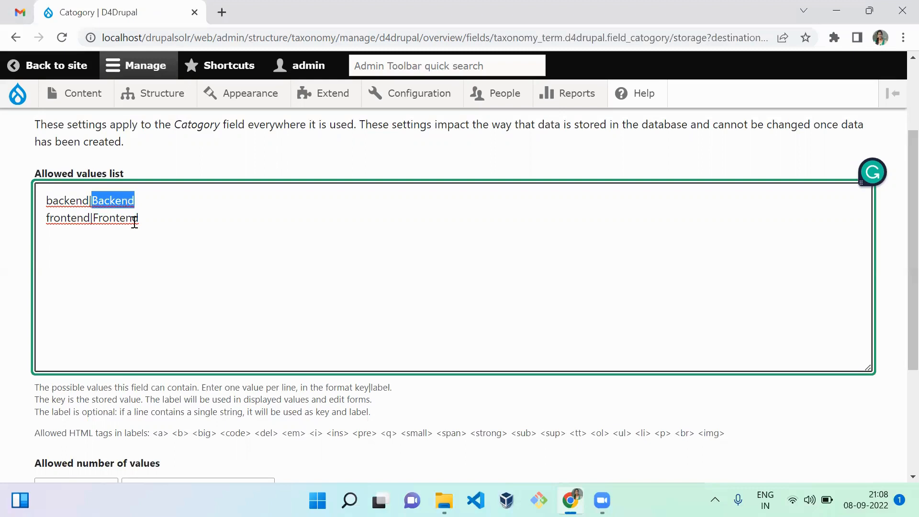
pyautogui.doubleClick(134, 219)
pyautogui.click(224, 293)
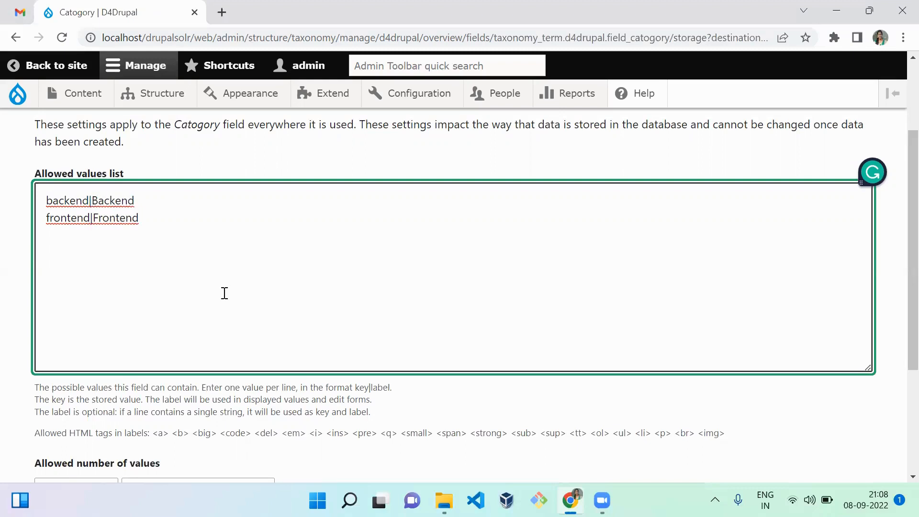
pyautogui.click(166, 433)
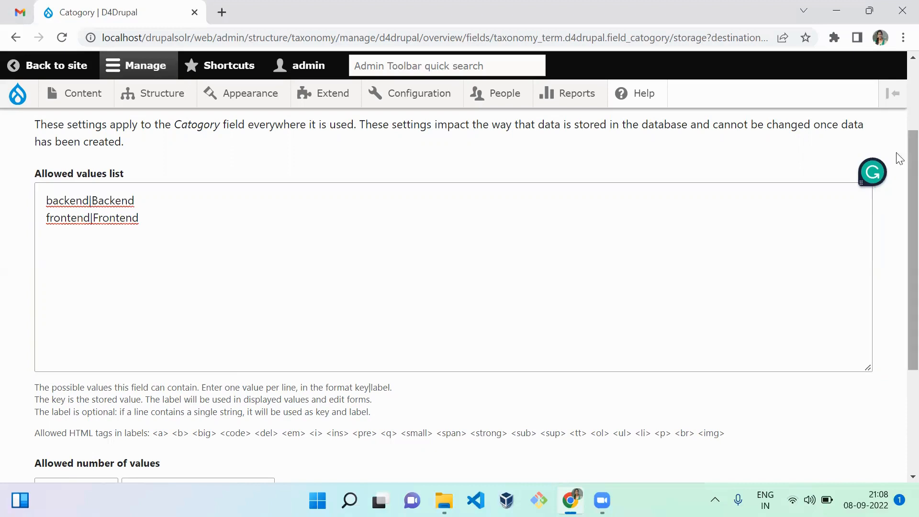
# Keep the Catogory field's allowed number of values limited to 1 and save the field settings
pyautogui.scroll(-3, 900, 158)
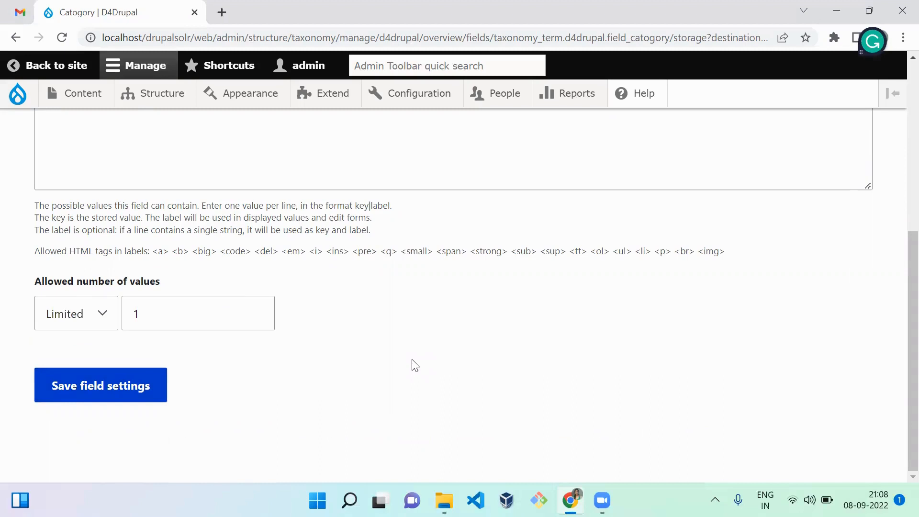
pyautogui.click(152, 318)
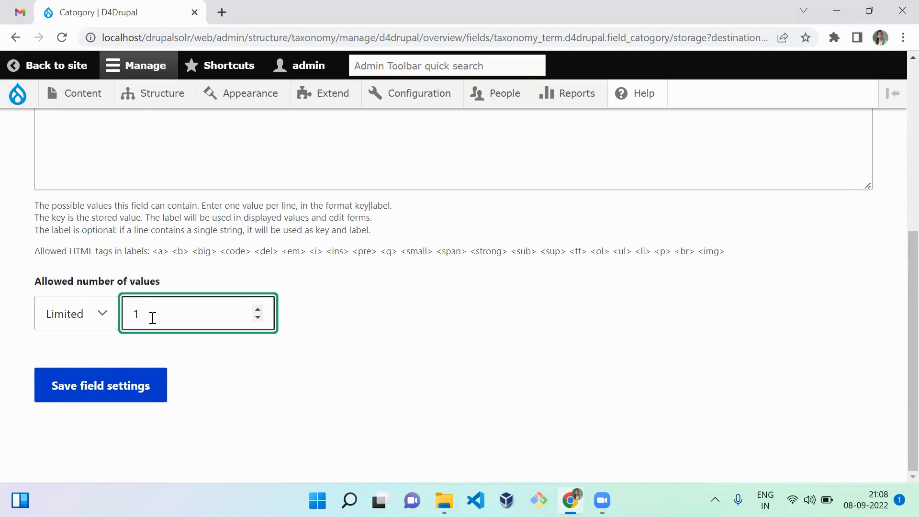
pyautogui.click(241, 397)
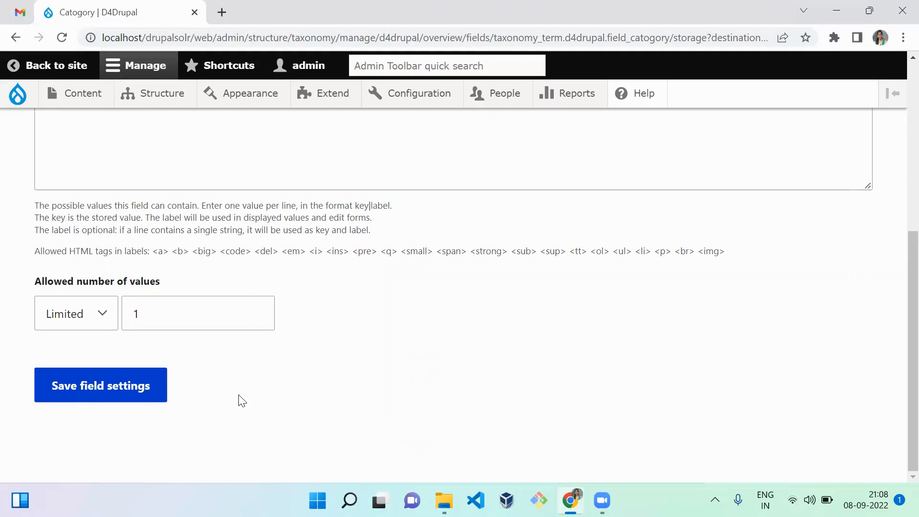
pyautogui.click(129, 397)
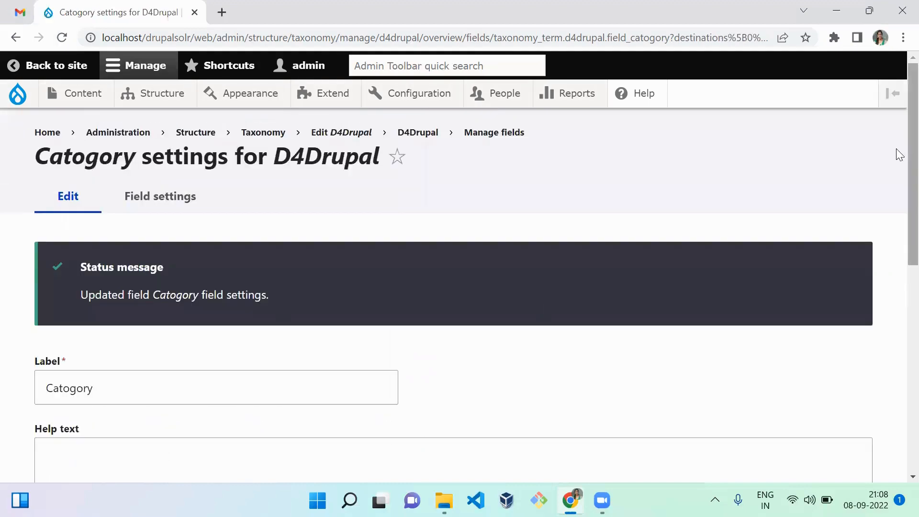
# Make the Catogory field required, leave its default value at None, and save the settings
pyautogui.moveTo(898, 152); pyautogui.dragTo(898, 292)
pyautogui.scroll(-2, 899, 334)
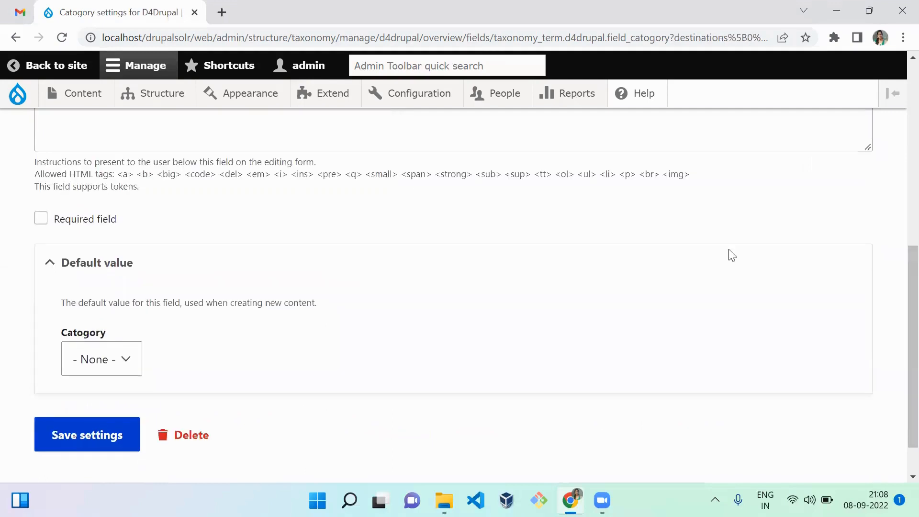
pyautogui.click(88, 226)
pyautogui.click(184, 234)
pyautogui.click(102, 438)
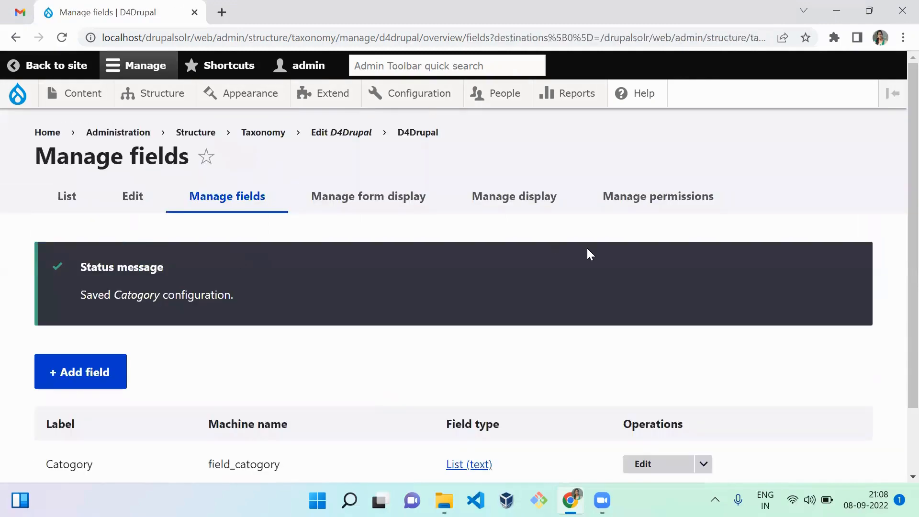
# Go to the D4Drupal vocabulary's term list and start adding a new term
pyautogui.scroll(-2, 899, 177)
pyautogui.scroll(2, 899, 177)
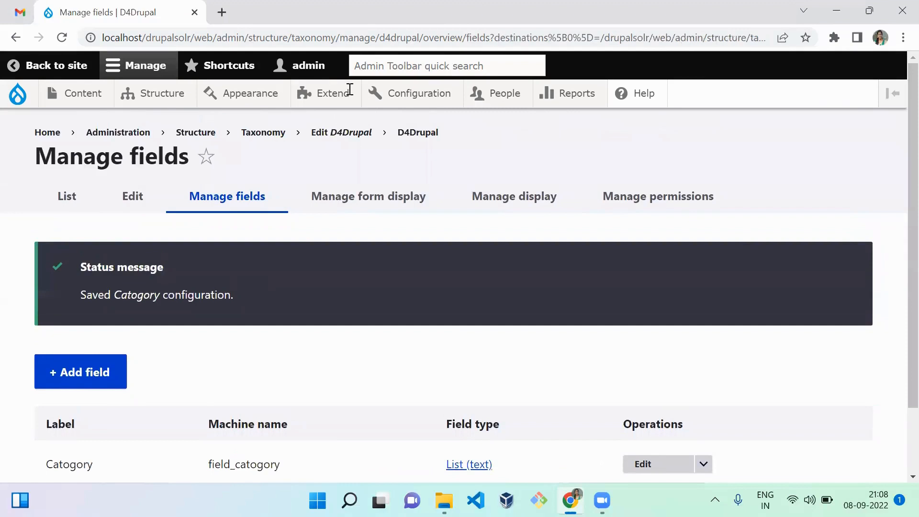
pyautogui.click(156, 191)
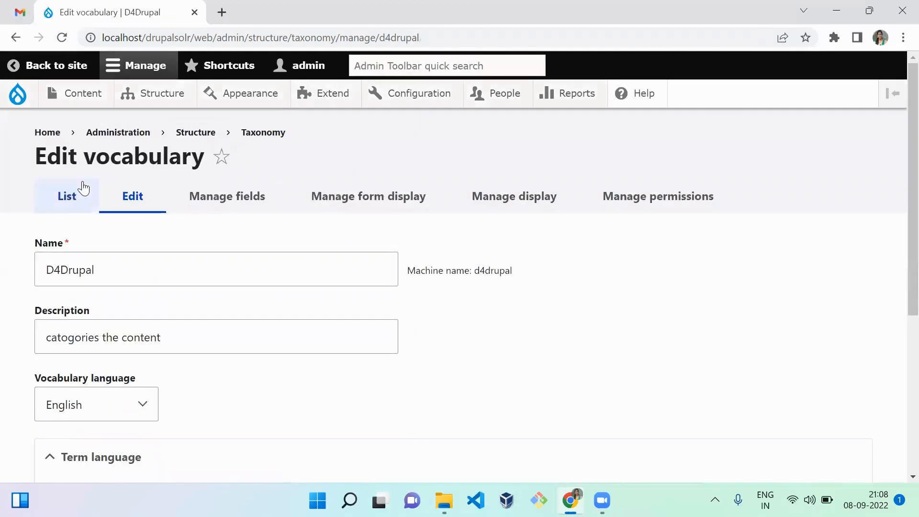
pyautogui.click(76, 197)
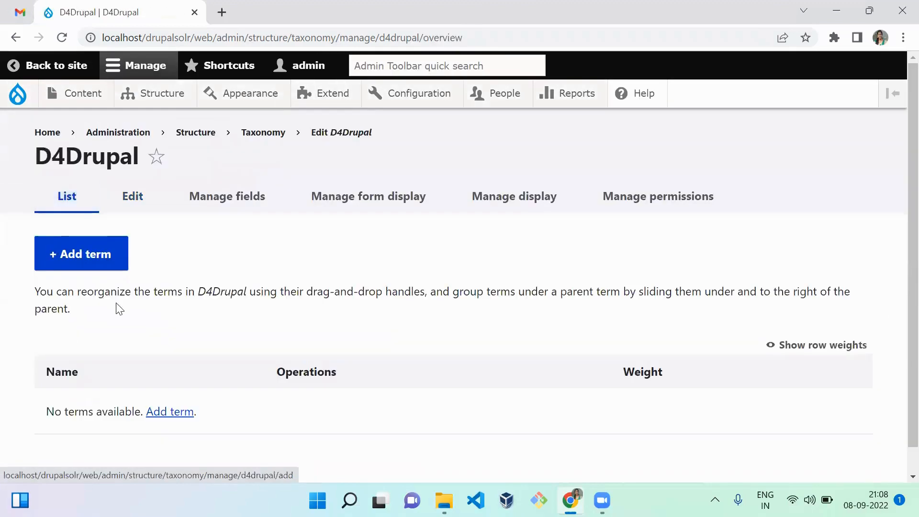
pyautogui.click(110, 261)
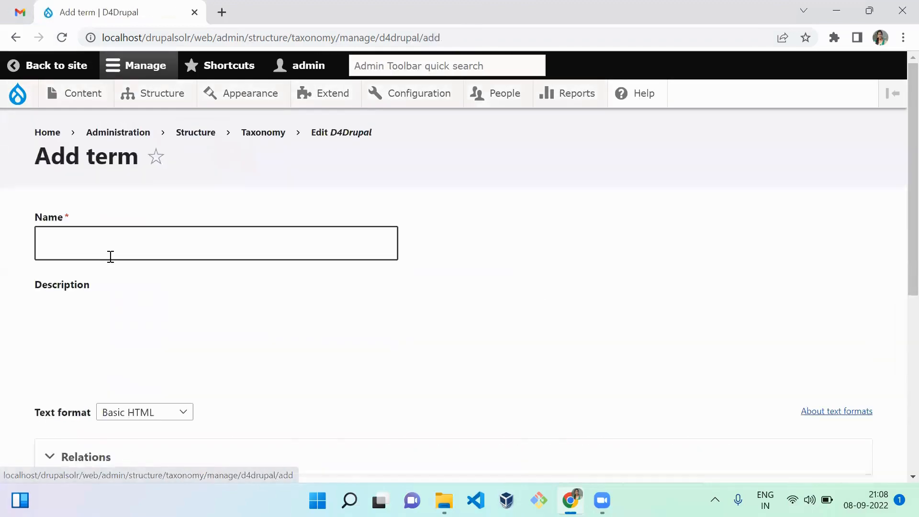
# Enter Module creation as the new term's name and look over the rest of the term form
pyautogui.click(125, 250)
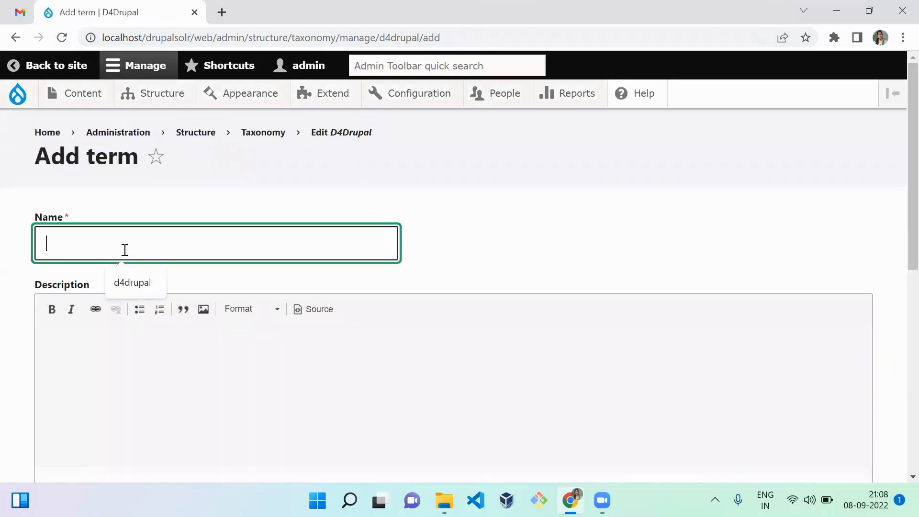
pyautogui.write('Module creation')
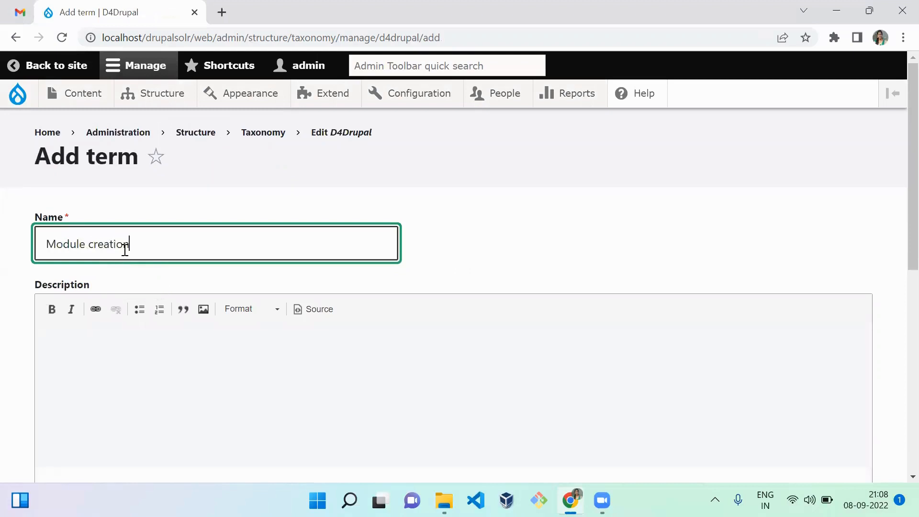
pyautogui.click(549, 241)
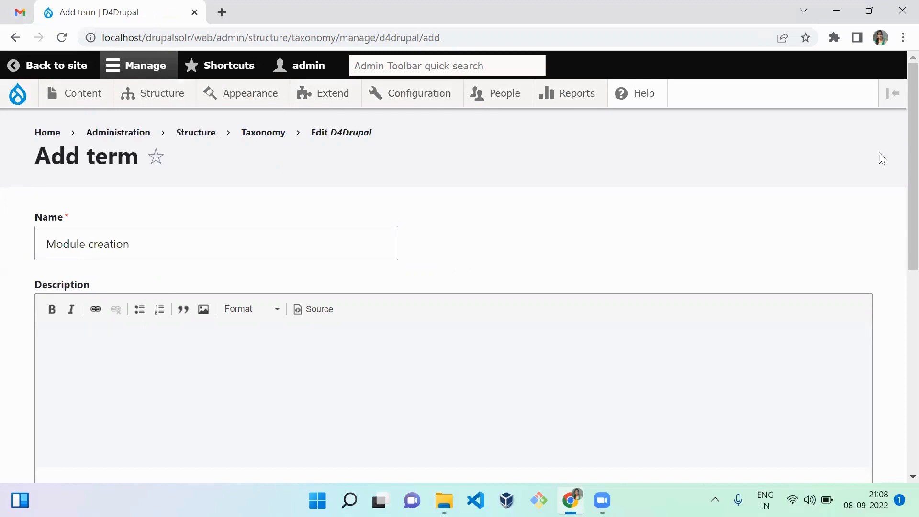
pyautogui.scroll(-6, 897, 144)
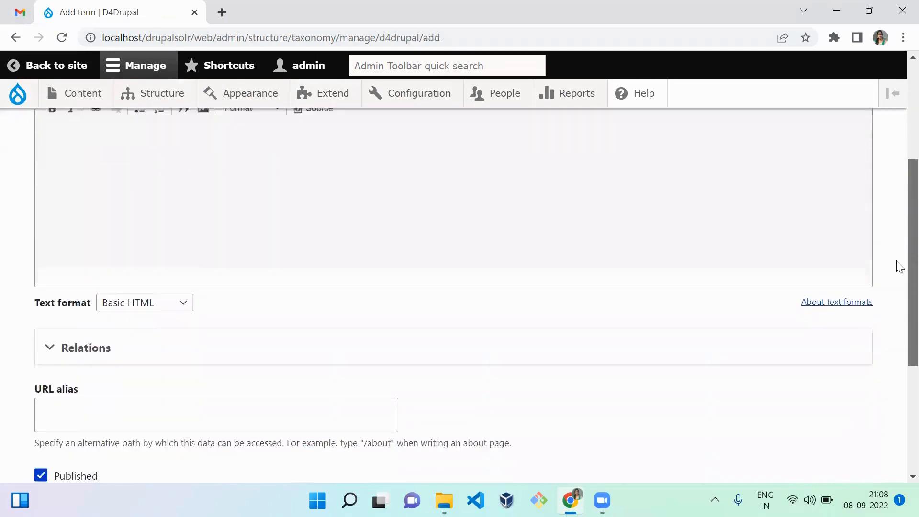
pyautogui.scroll(-2, 897, 309)
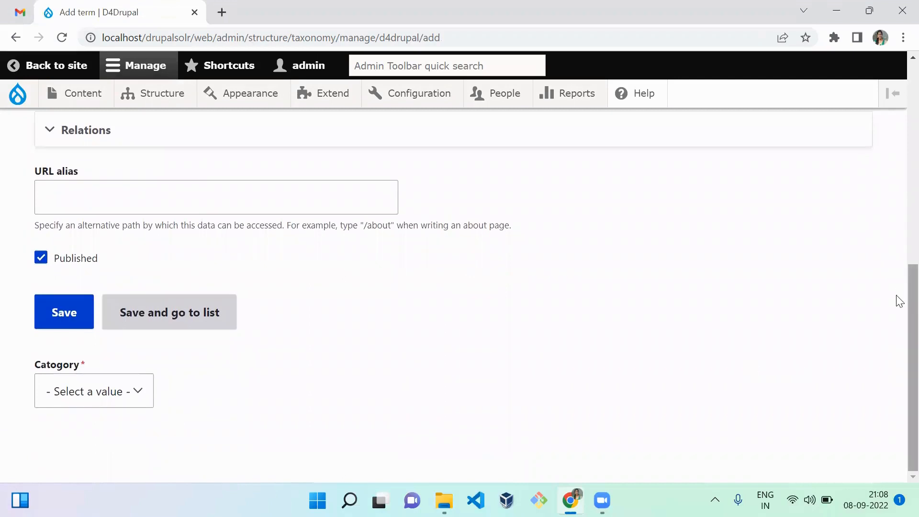
pyautogui.scroll(10, 897, 301)
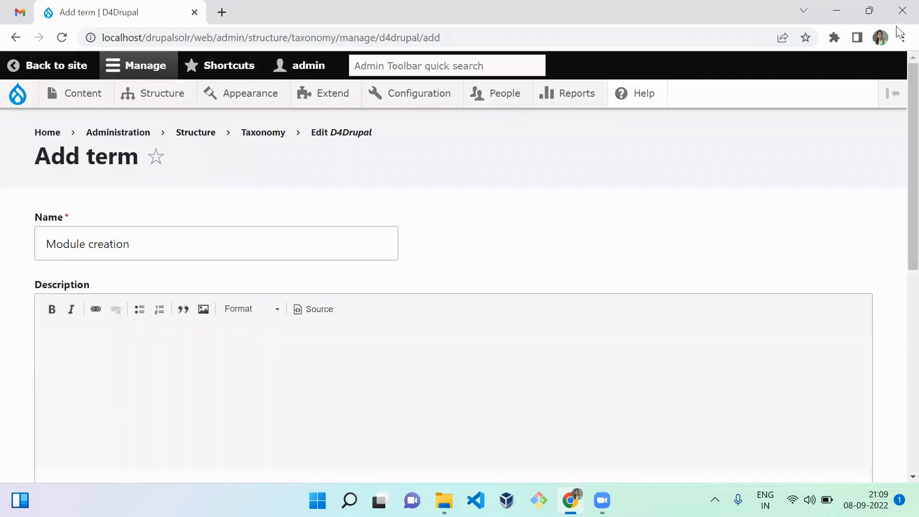
# Open the Taxonomy overview in a separate tab and go to the D4Drupal vocabulary's form display settings
pyautogui.click(274, 134)
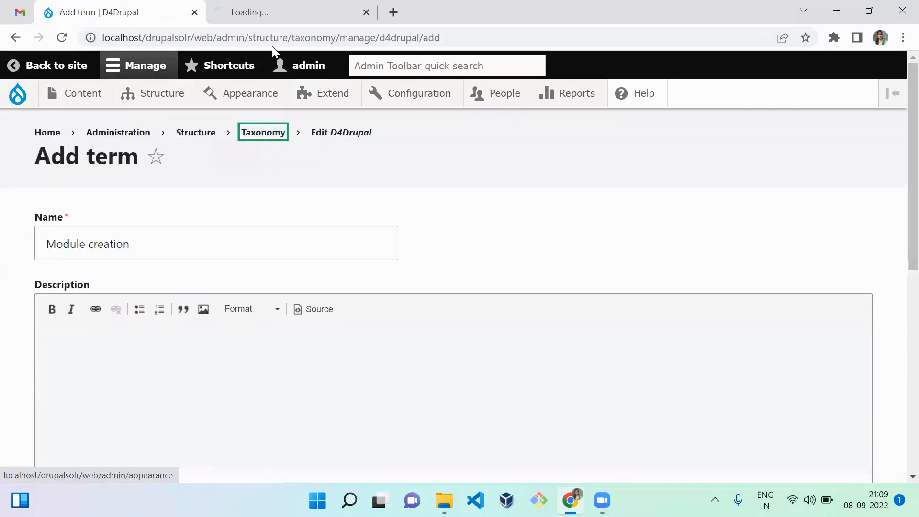
pyautogui.hotkey('ctrl', 'Tab')
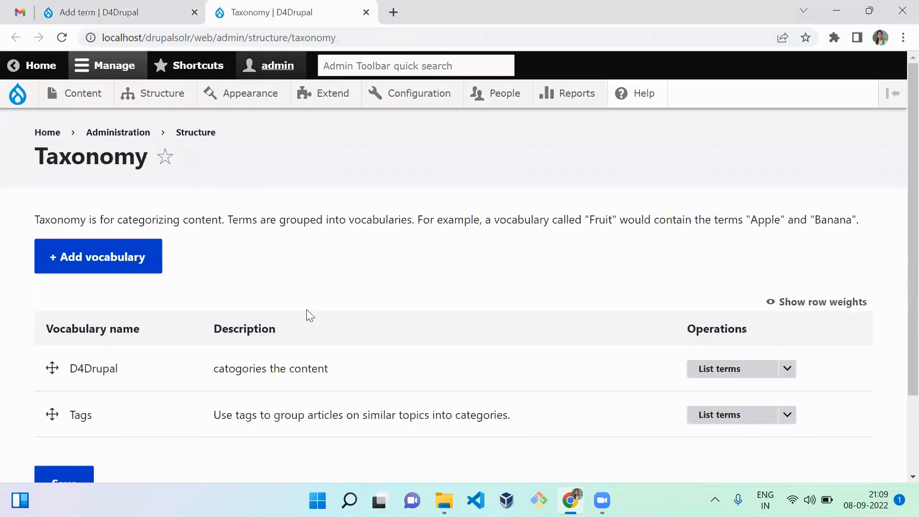
pyautogui.click(788, 417)
pyautogui.click(787, 369)
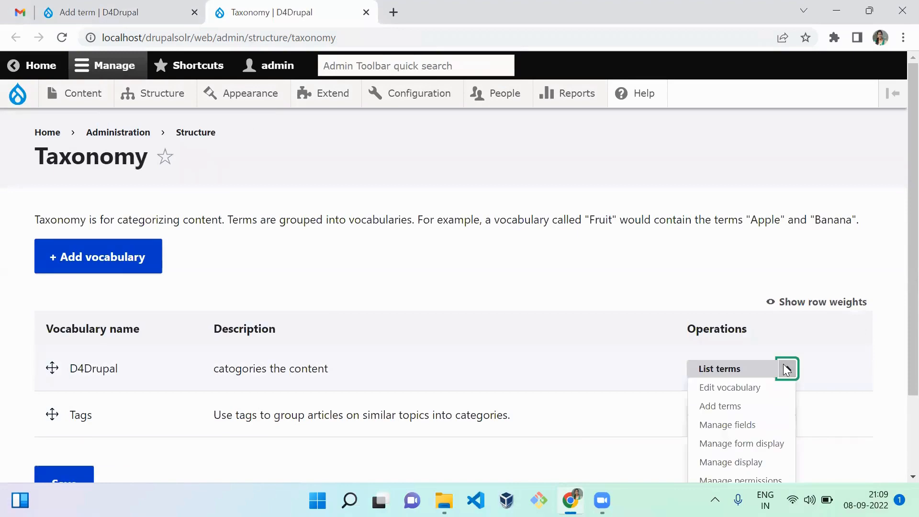
pyautogui.click(727, 426)
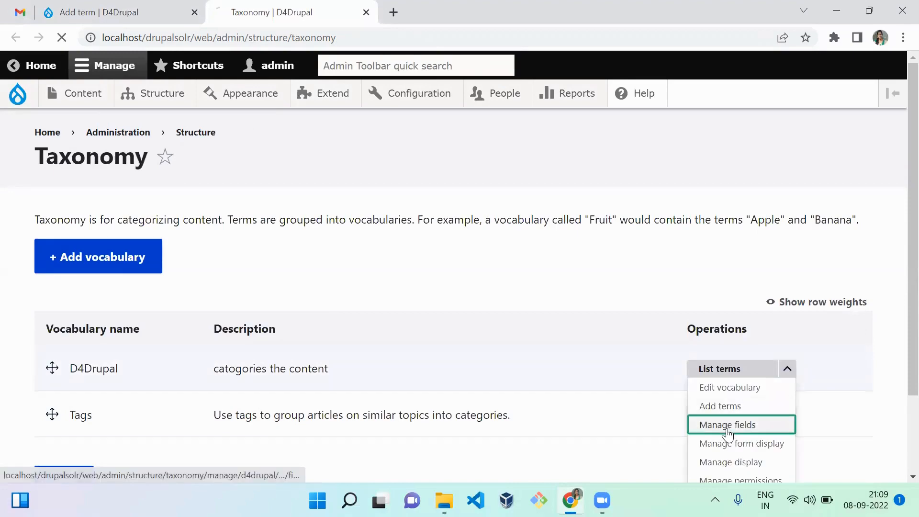
pyautogui.click(368, 214)
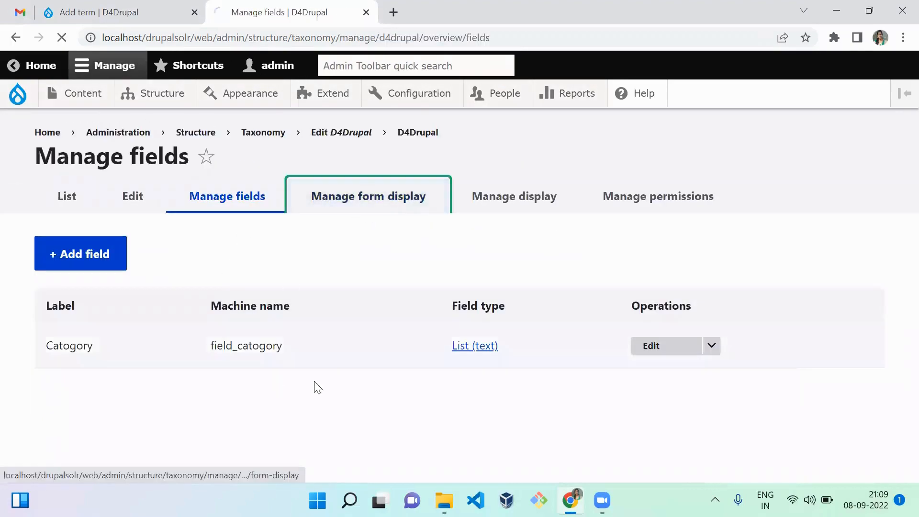
# Move the Catogory field directly below Description in the form display and save the new order
pyautogui.scroll(-10, 897, 396)
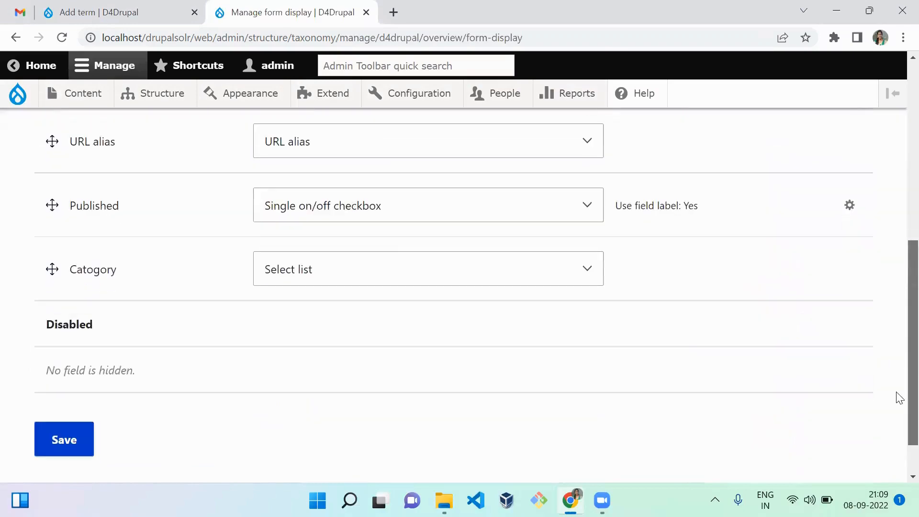
pyautogui.scroll(10, 897, 396)
pyautogui.scroll(-6, 897, 364)
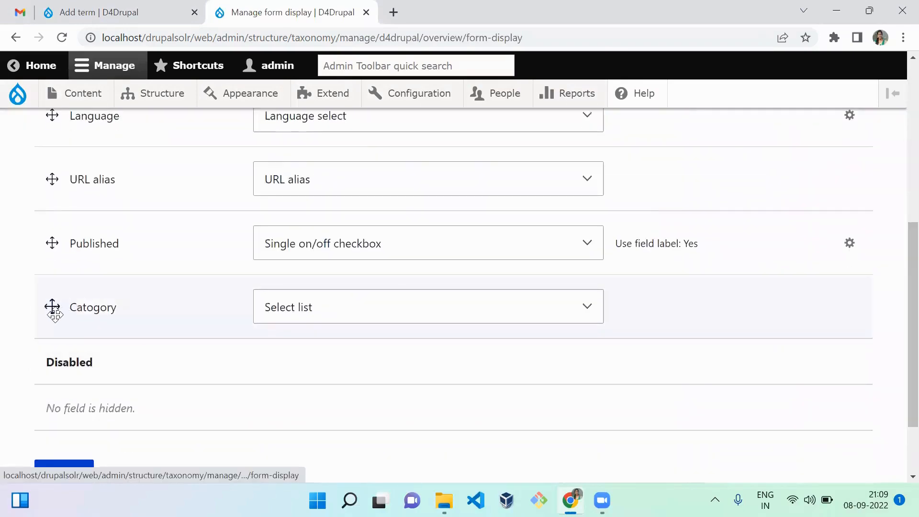
pyautogui.moveTo(51, 308); pyautogui.dragTo(57, 180)
pyautogui.moveTo(79, 110); pyautogui.dragTo(73, 89)
pyautogui.scroll(3, 192, 254)
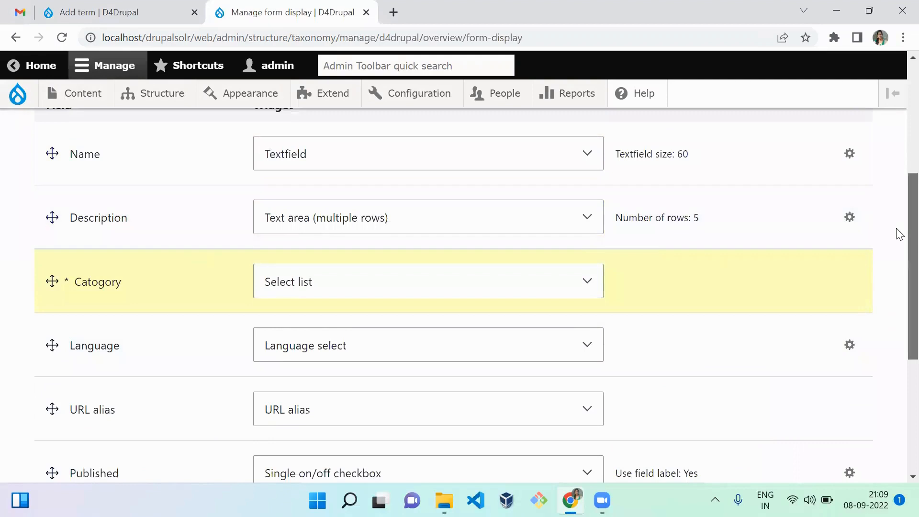
pyautogui.scroll(-5, 898, 232)
pyautogui.click(61, 383)
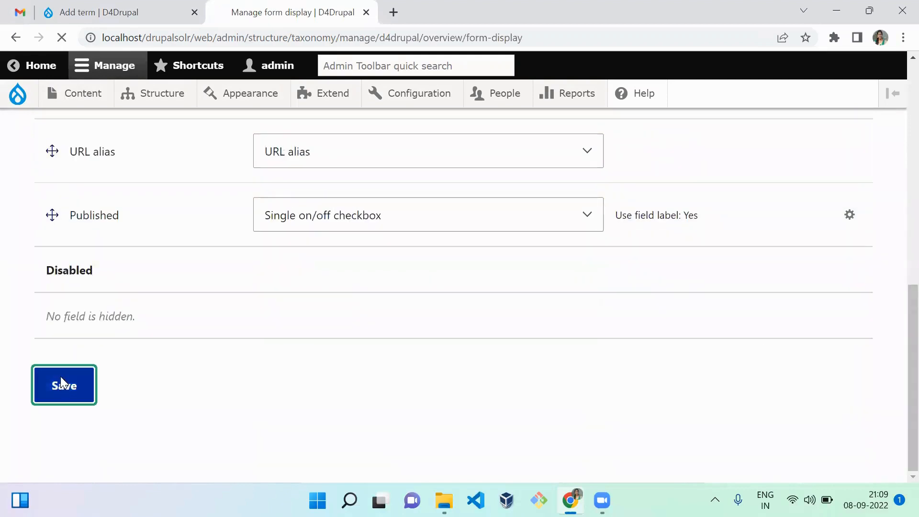
# Return to the Add term form, reload it to check the Catogory field's position, and place the cursor in the Name field
pyautogui.click(129, 10)
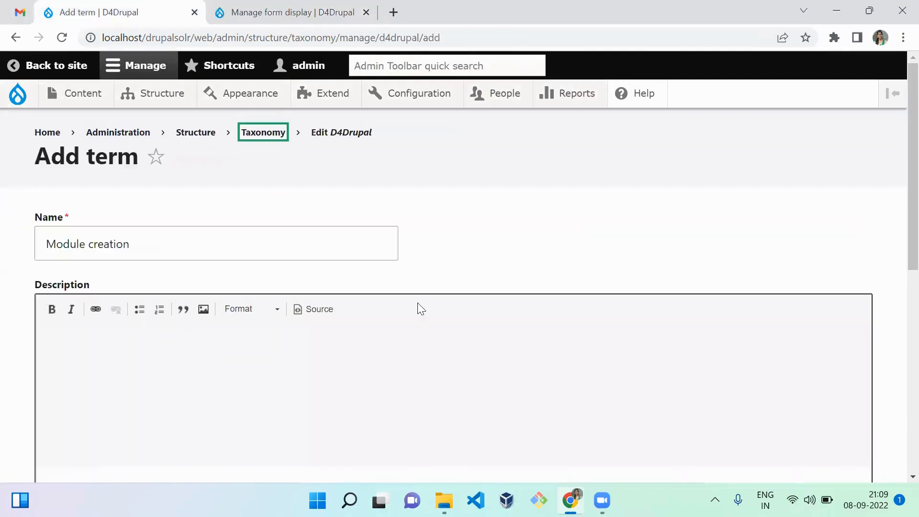
pyautogui.click(548, 211)
pyautogui.press('F5')
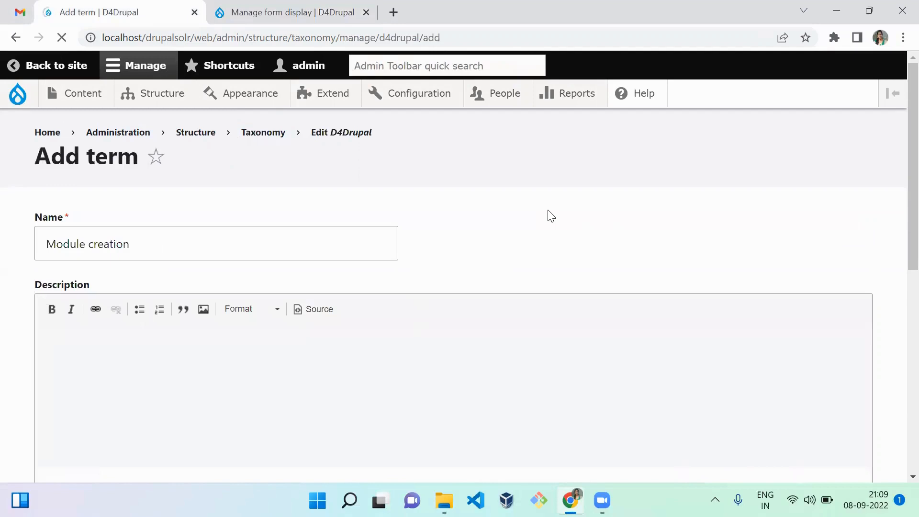
pyautogui.scroll(-4, 898, 201)
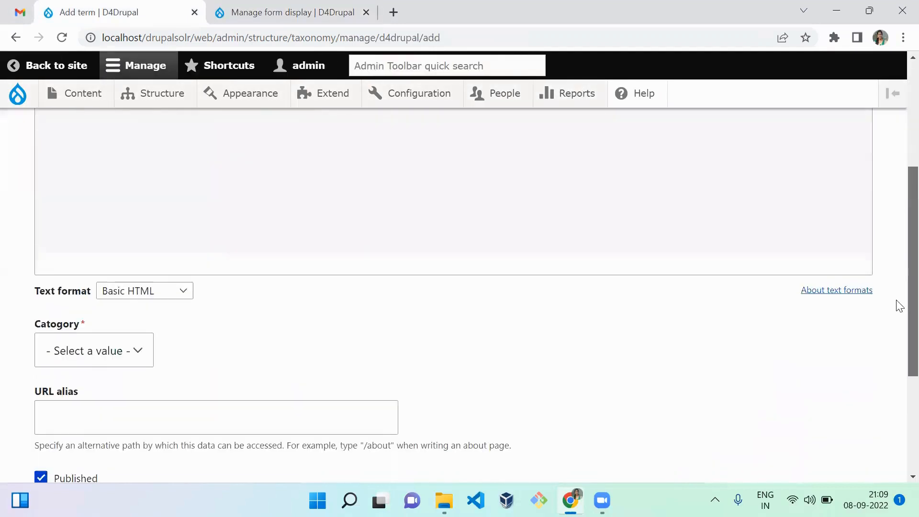
pyautogui.scroll(5, 898, 268)
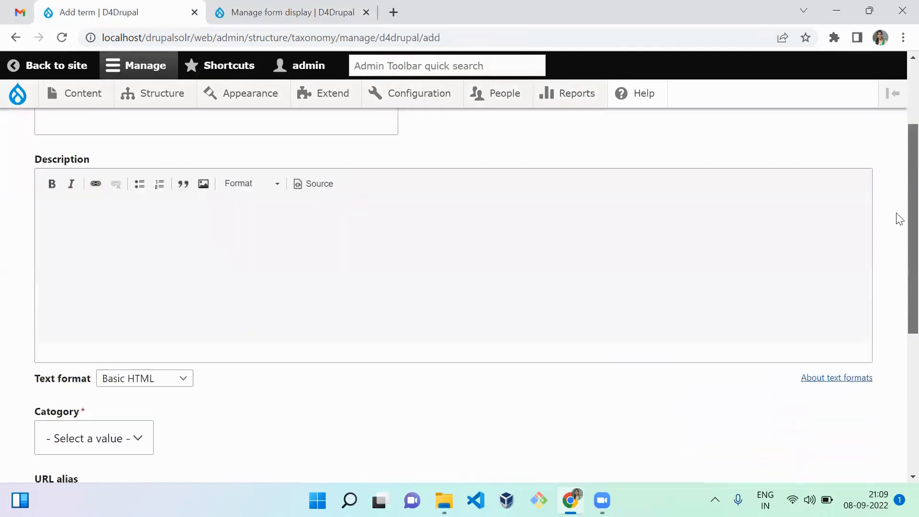
pyautogui.click(265, 230)
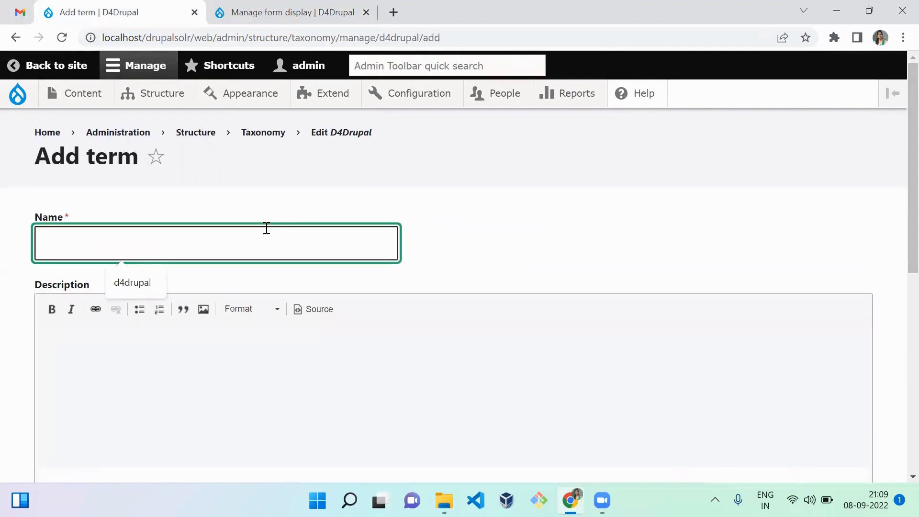
# Create the term Module creation in the D4Drupal vocabulary with Catogory set to Backend and save it
pyautogui.write('Module creation')
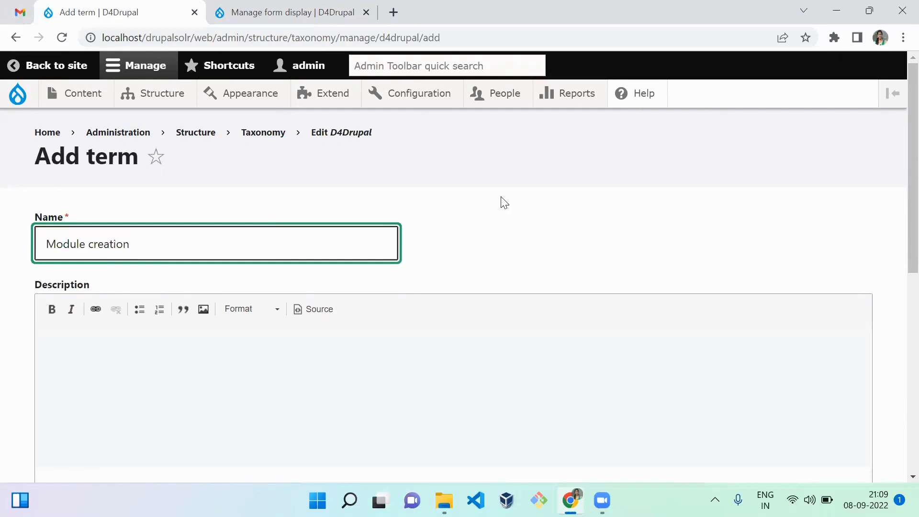
pyautogui.click(525, 206)
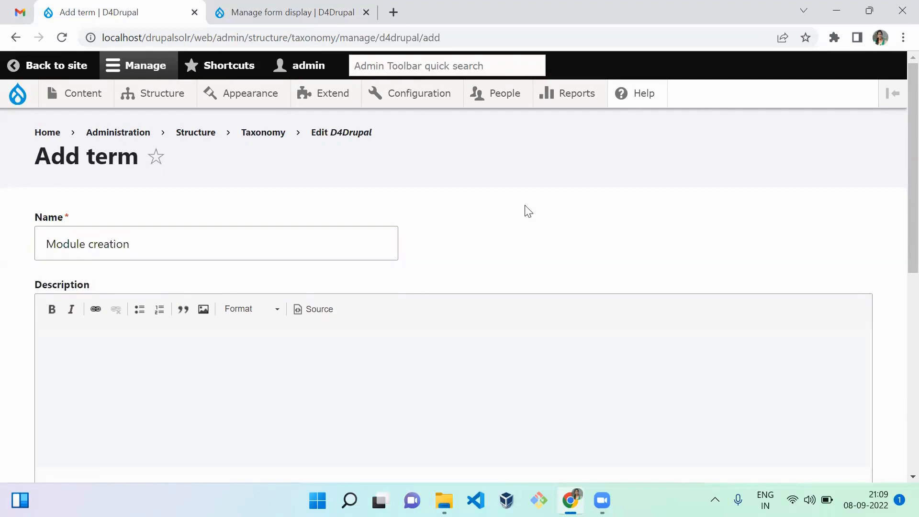
pyautogui.scroll(-5, 900, 177)
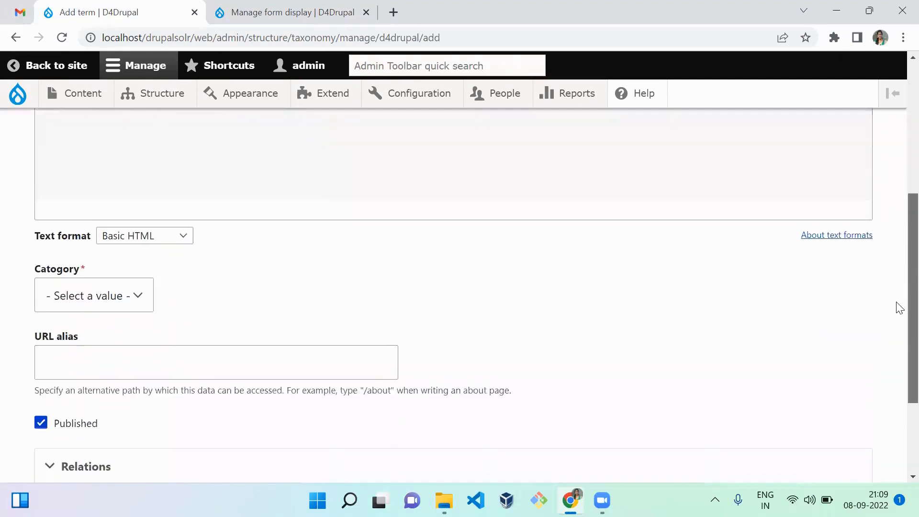
pyautogui.click(77, 290)
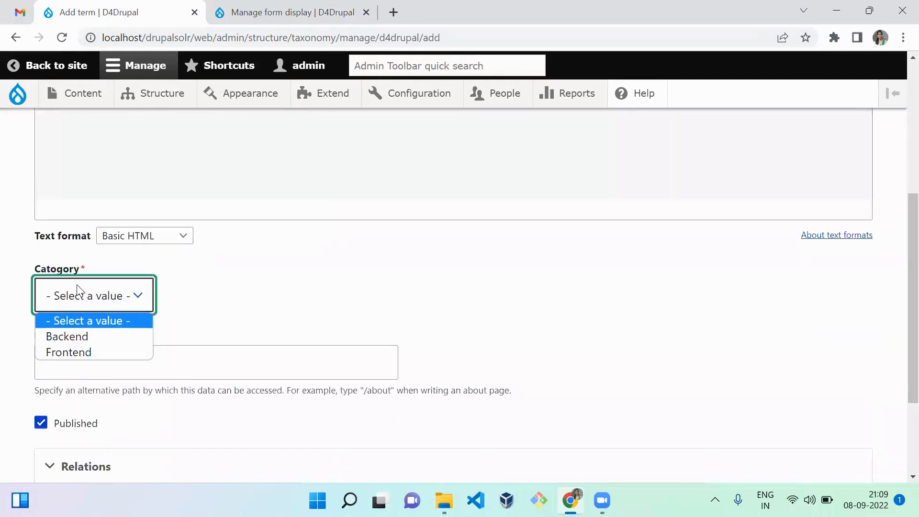
pyautogui.click(84, 353)
pyautogui.click(129, 309)
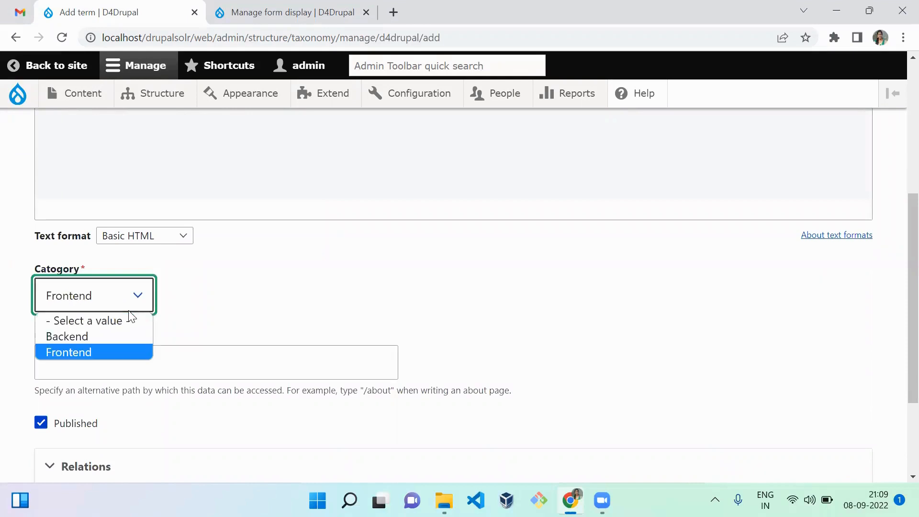
pyautogui.click(118, 340)
pyautogui.click(336, 314)
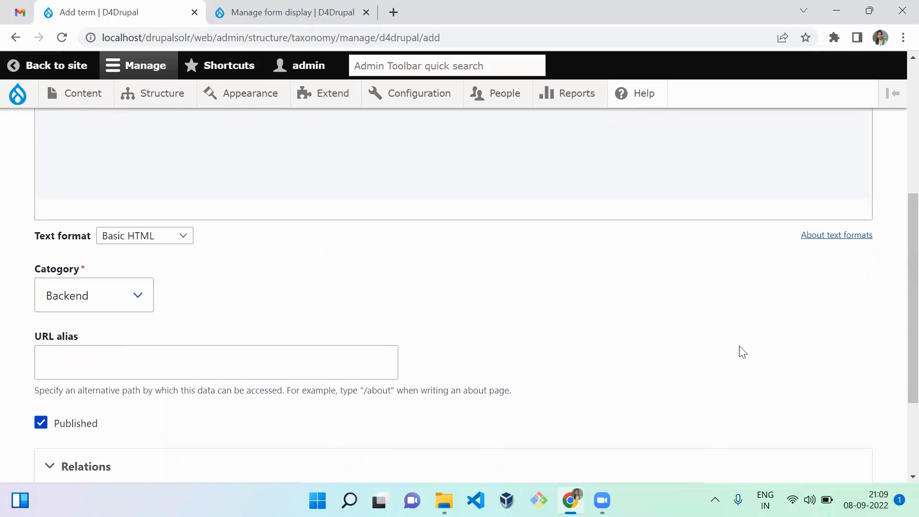
pyautogui.scroll(-3, 897, 287)
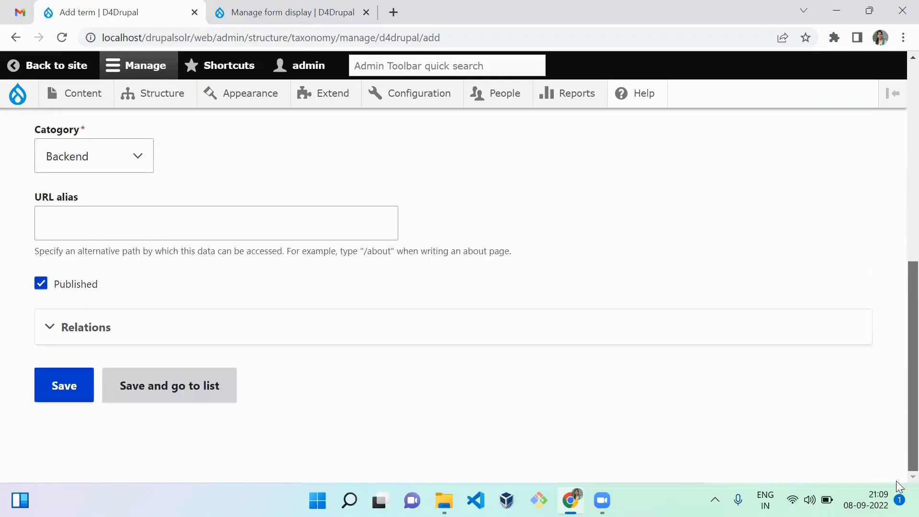
pyautogui.click(46, 389)
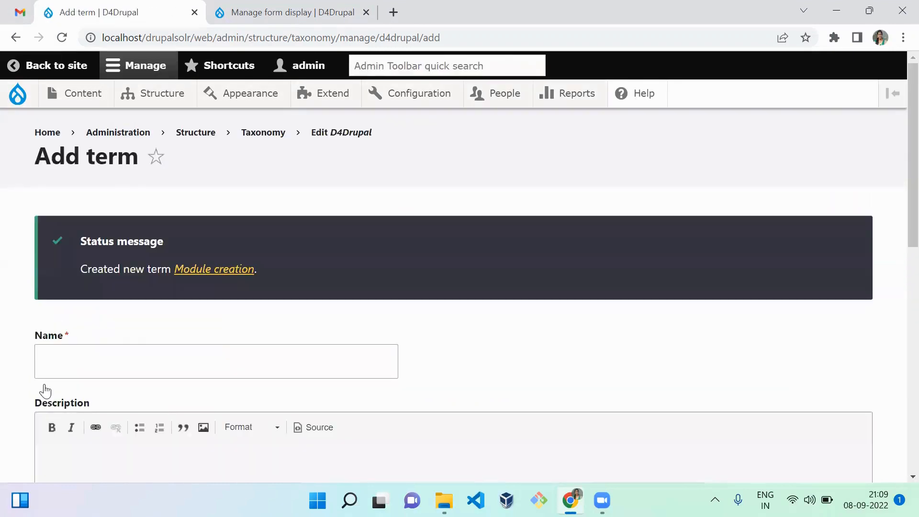
# Add a term named Twig altering with Catogory set to Frontend and save it
pyautogui.click(112, 369)
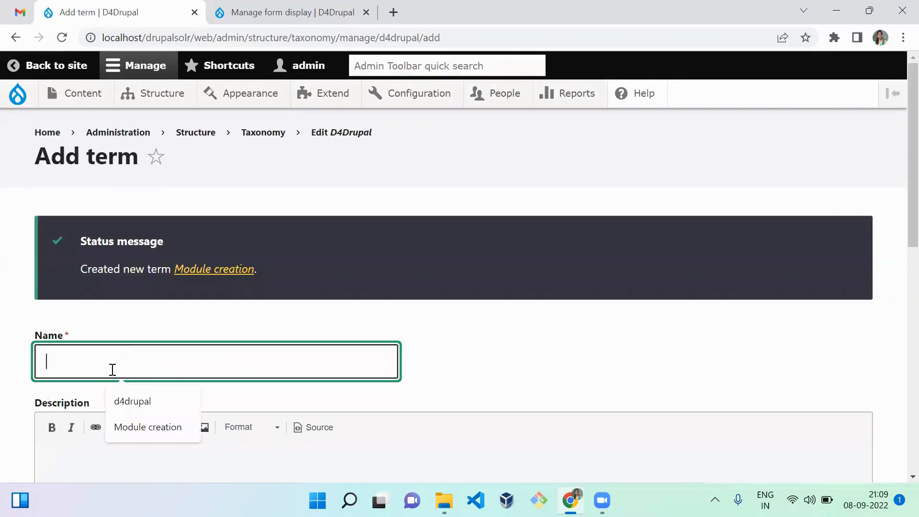
pyautogui.write('Twig altering')
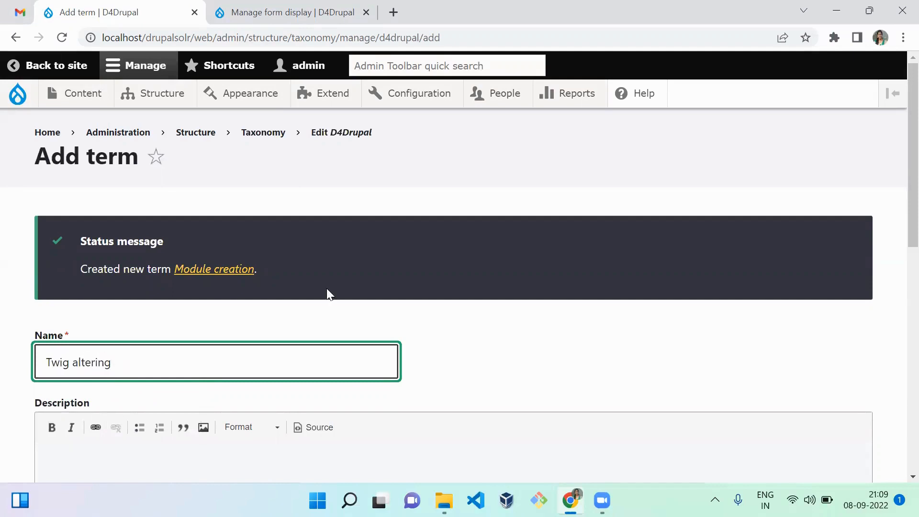
pyautogui.click(327, 294)
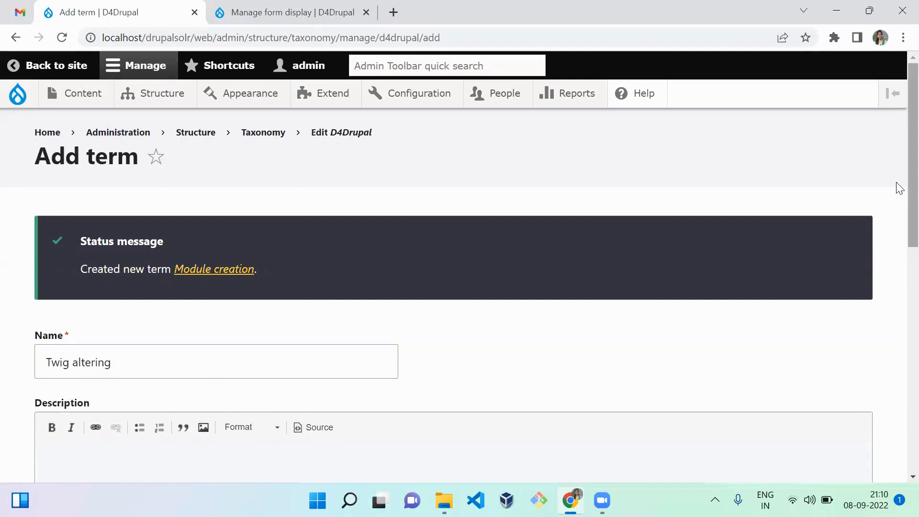
pyautogui.scroll(-6, 895, 191)
pyautogui.scroll(-3, 900, 386)
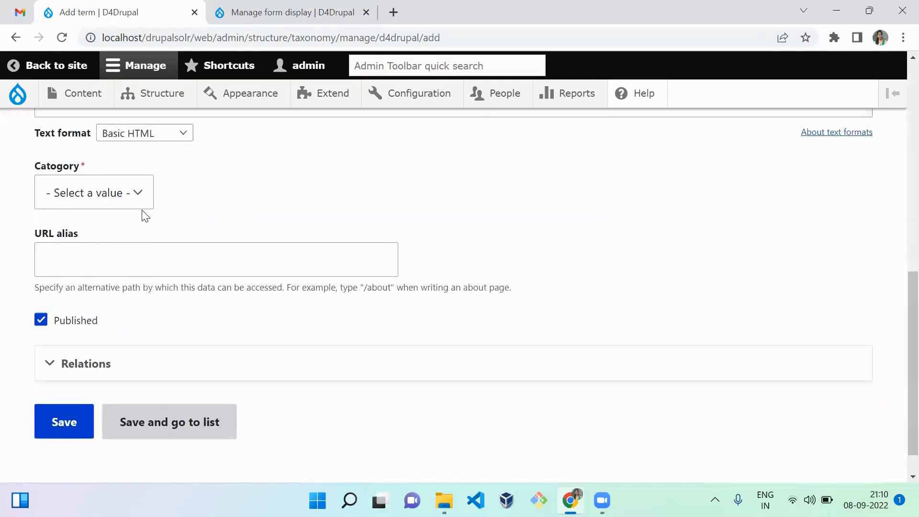
pyautogui.click(122, 204)
pyautogui.click(120, 260)
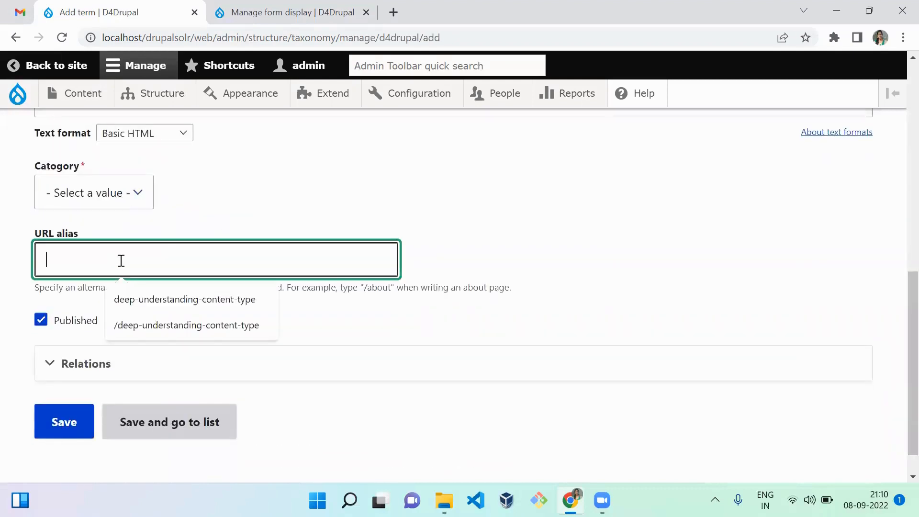
pyautogui.click(118, 203)
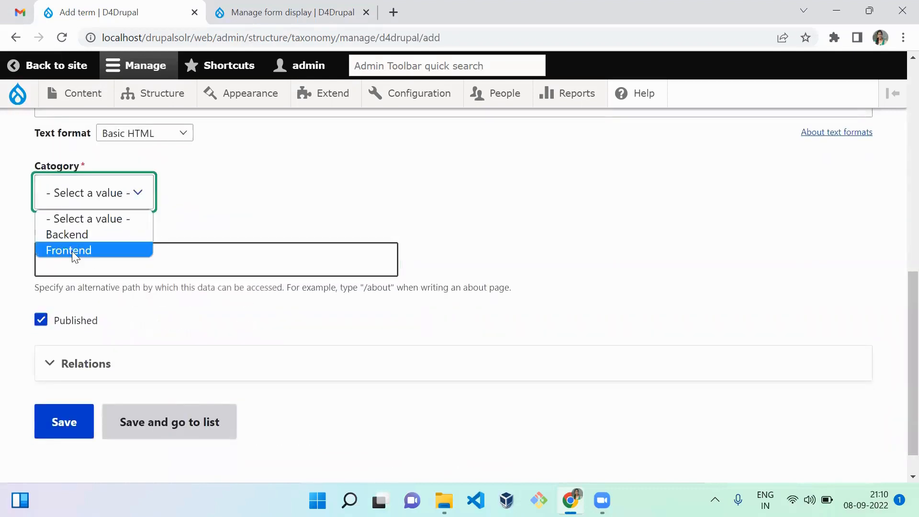
pyautogui.click(72, 251)
pyautogui.click(63, 423)
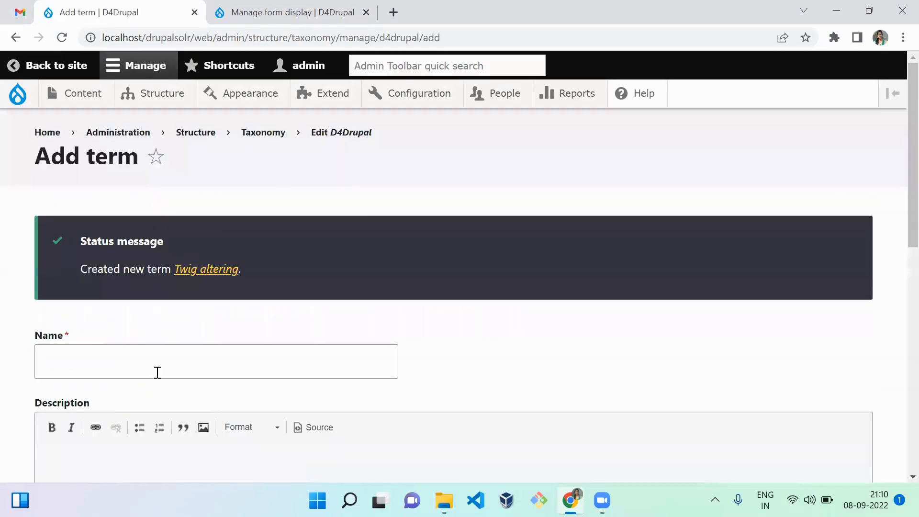
# Add a term named Hooks creation, assign it the Backend Catogory, and save it
pyautogui.click(159, 369)
pyautogui.write('H')
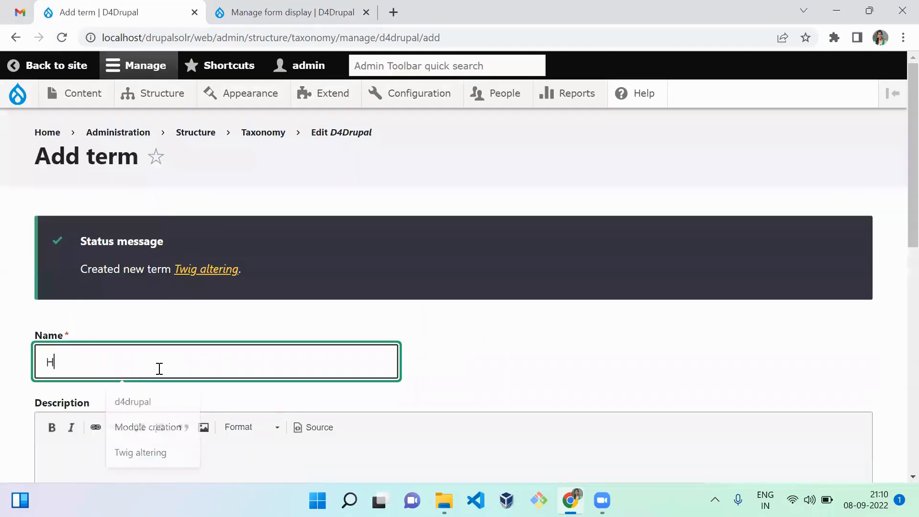
pyautogui.write('ooks cre')
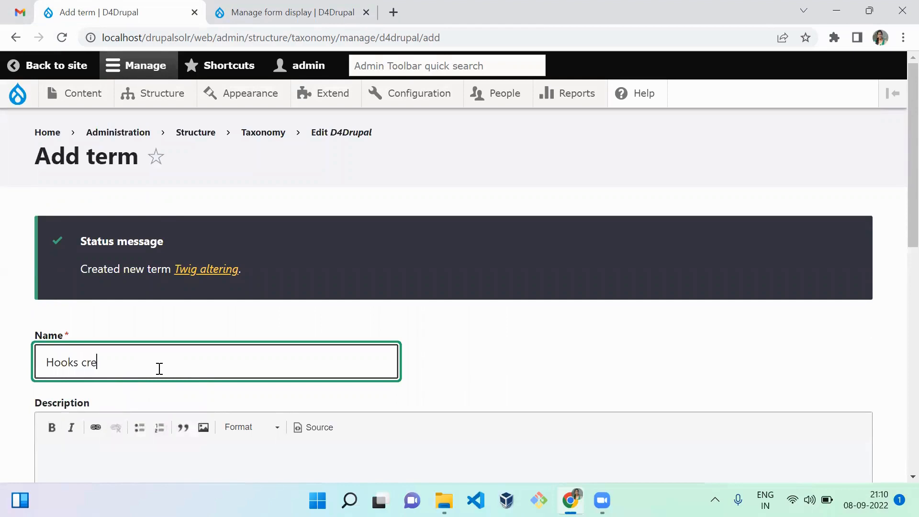
pyautogui.write('ation')
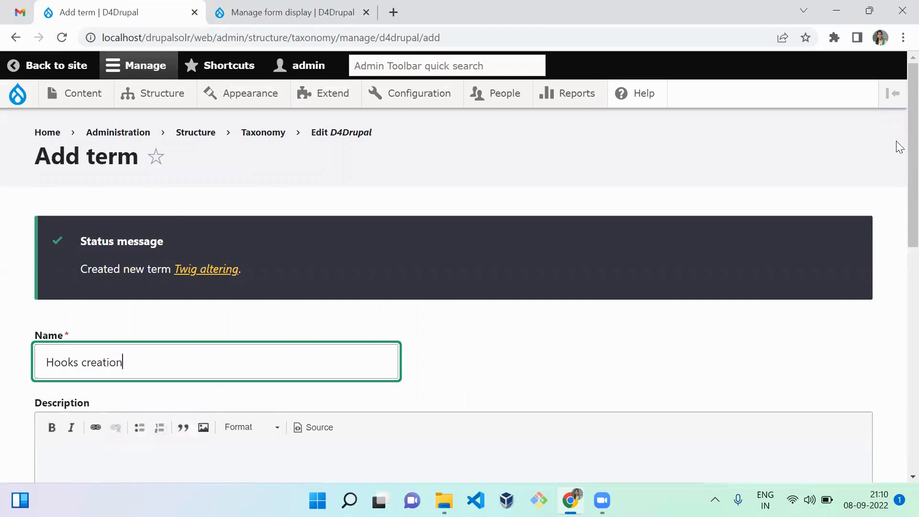
pyautogui.scroll(-10, 897, 334)
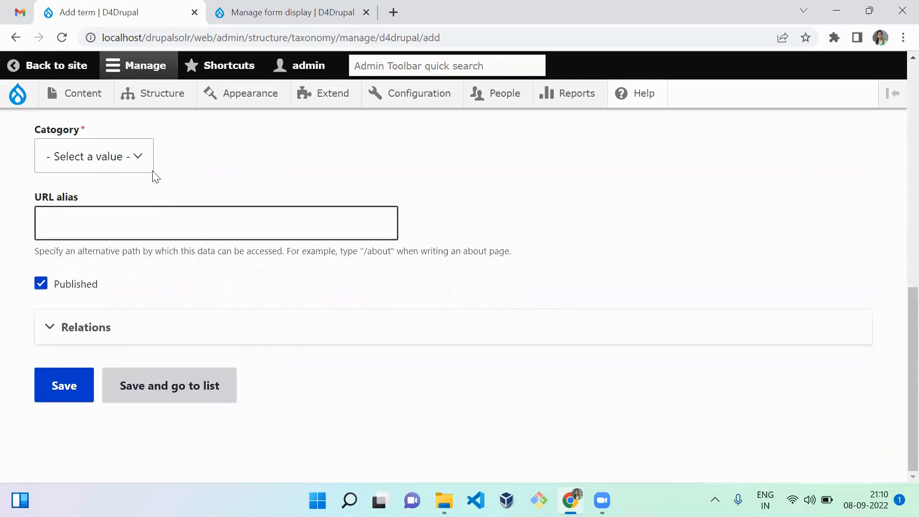
pyautogui.click(135, 164)
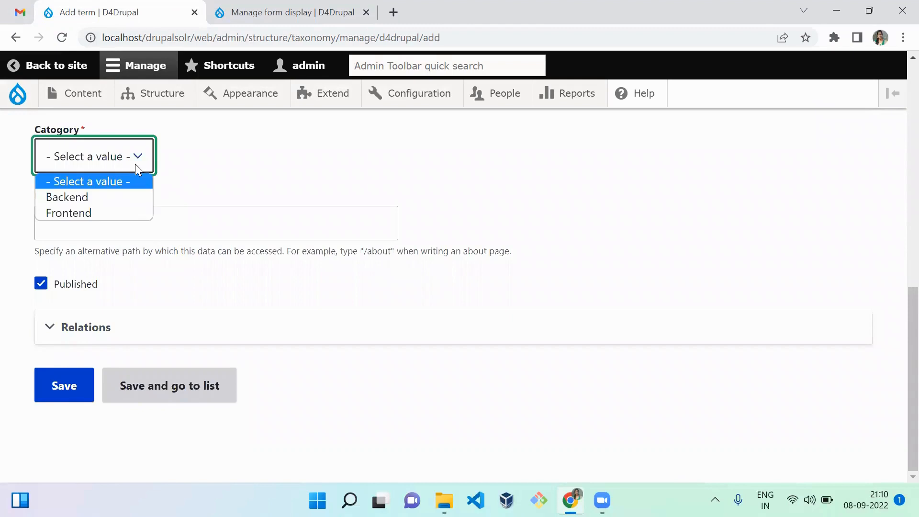
pyautogui.click(120, 197)
pyautogui.click(73, 386)
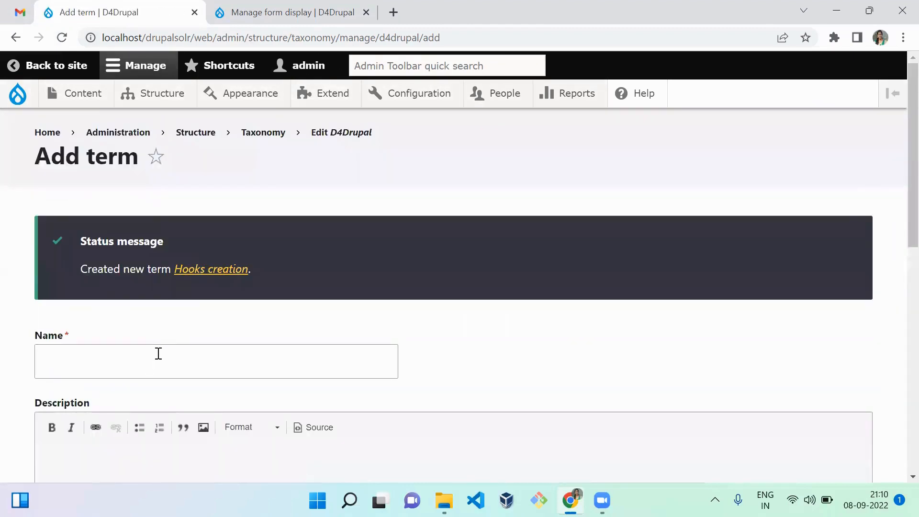
# Add a term named Styling, assign it the Frontend Catogory, and save it
pyautogui.click(154, 361)
pyautogui.write('Styling')
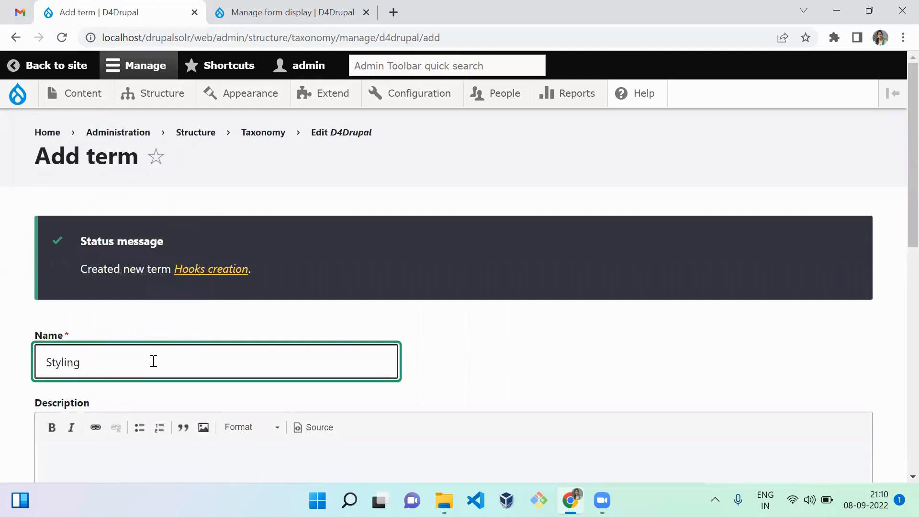
pyautogui.click(610, 308)
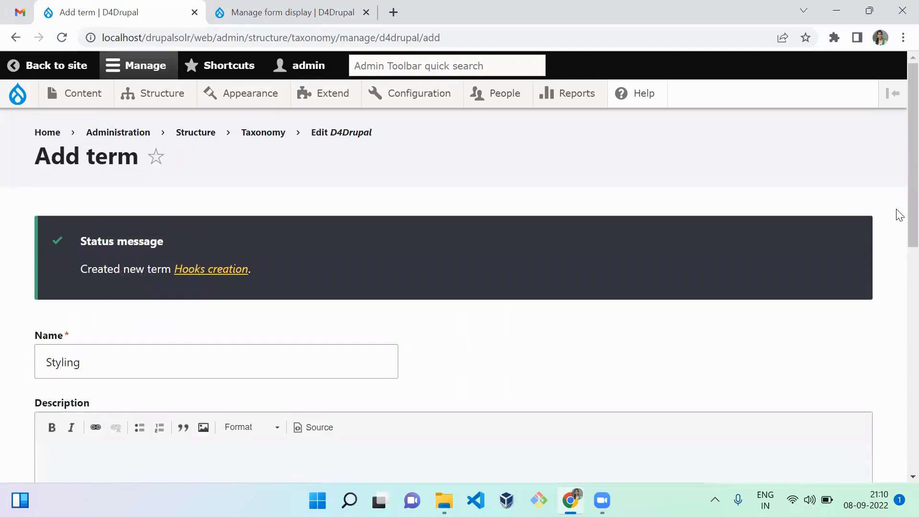
pyautogui.scroll(-10, 897, 210)
pyautogui.click(127, 163)
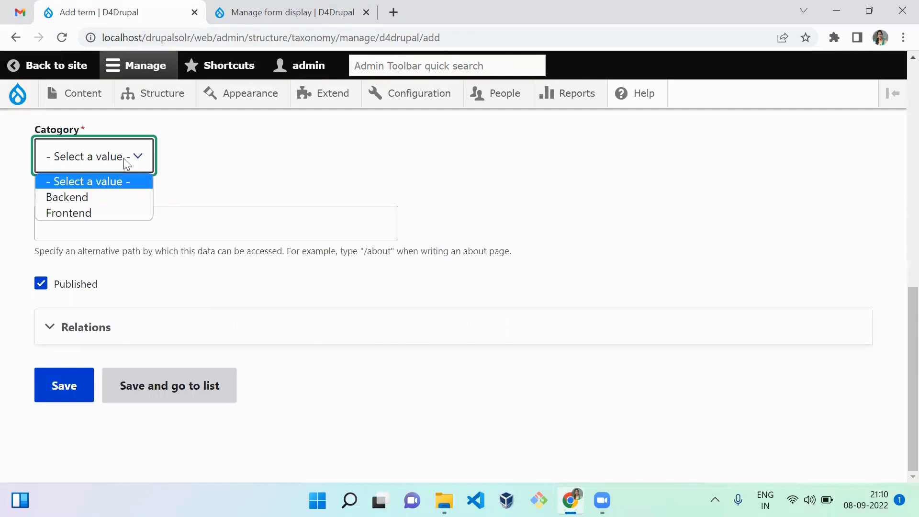
pyautogui.click(119, 214)
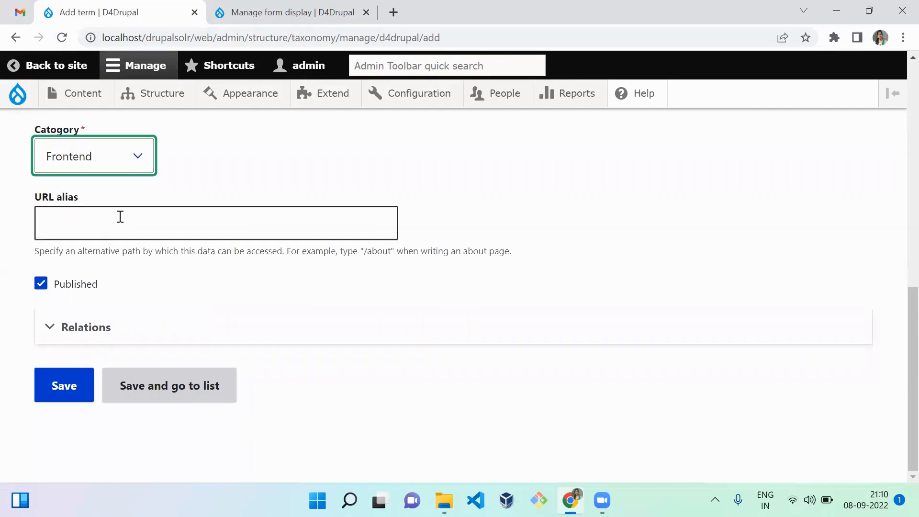
pyautogui.click(89, 387)
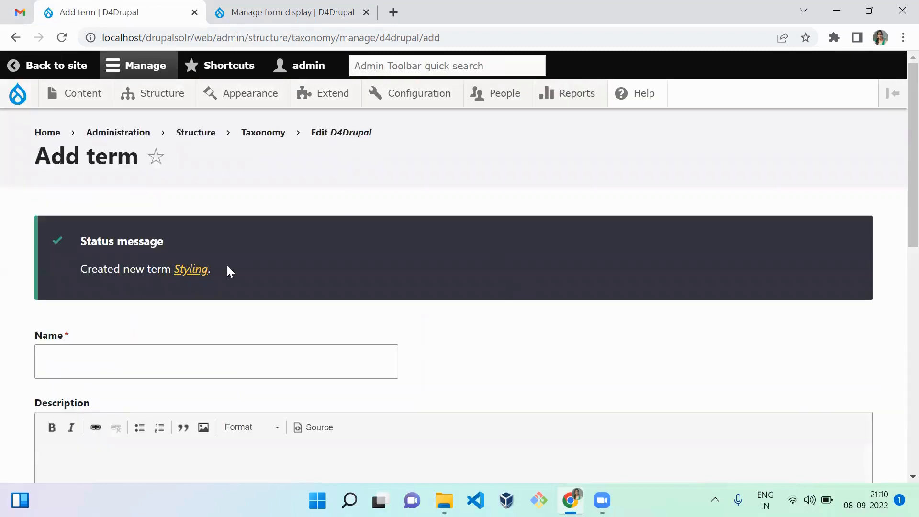
# Open the D4Drupal vocabulary's term list and review the terms in it
pyautogui.click(336, 136)
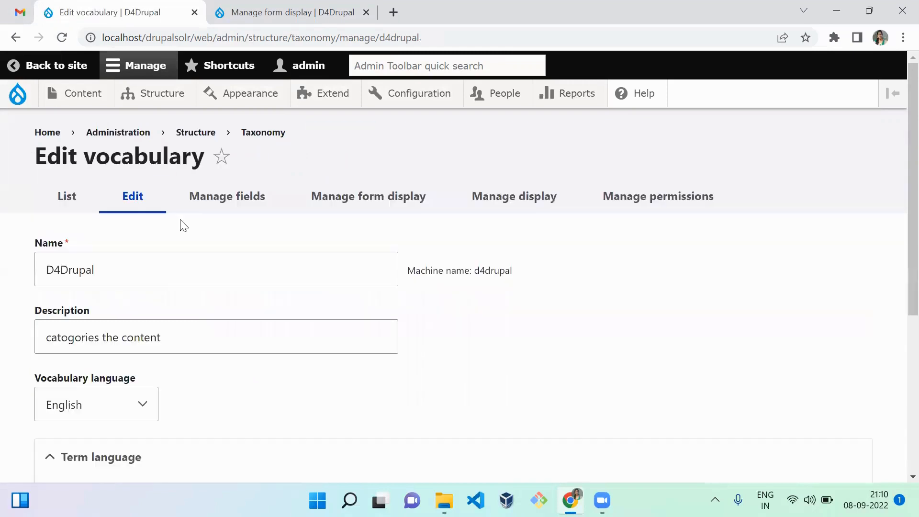
pyautogui.click(67, 198)
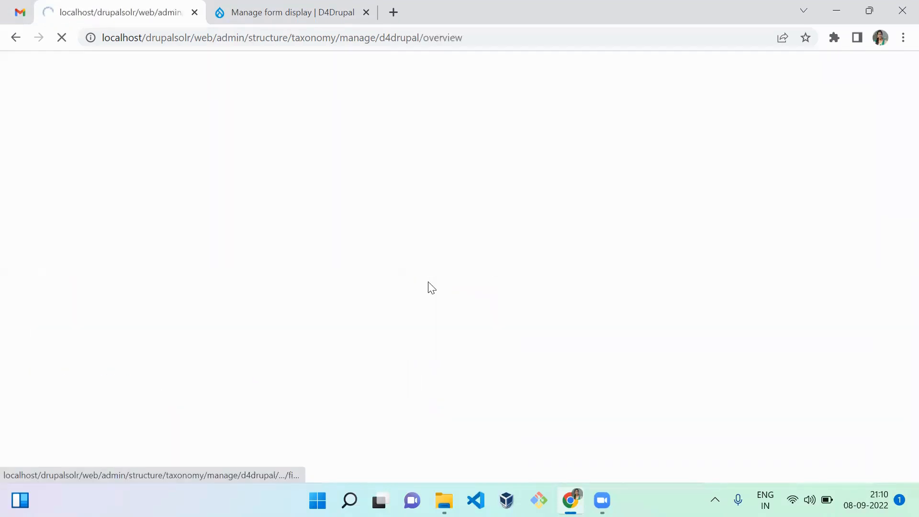
pyautogui.scroll(-4, 897, 259)
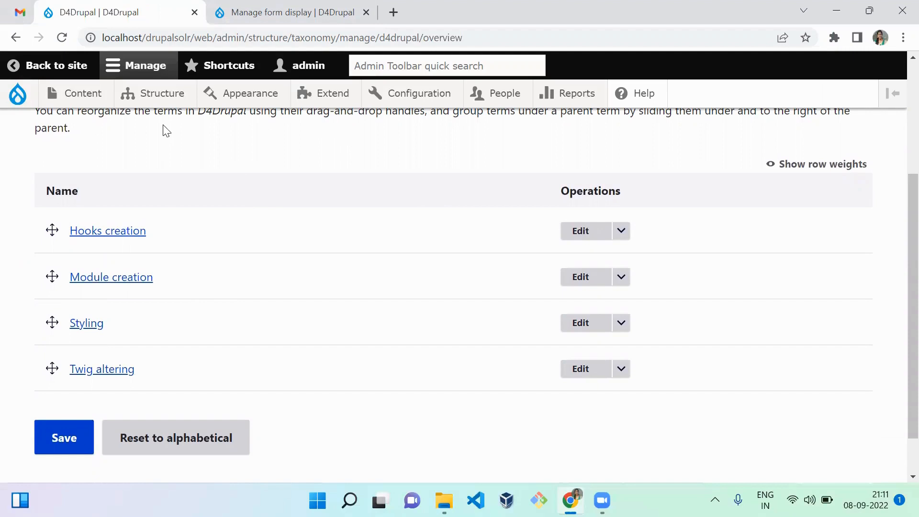
# Open the D4Drupal content type's fields page in a separate tab, replacing the form display tab, and start adding a field
pyautogui.moveTo(164, 95)
pyautogui.moveTo(180, 211)
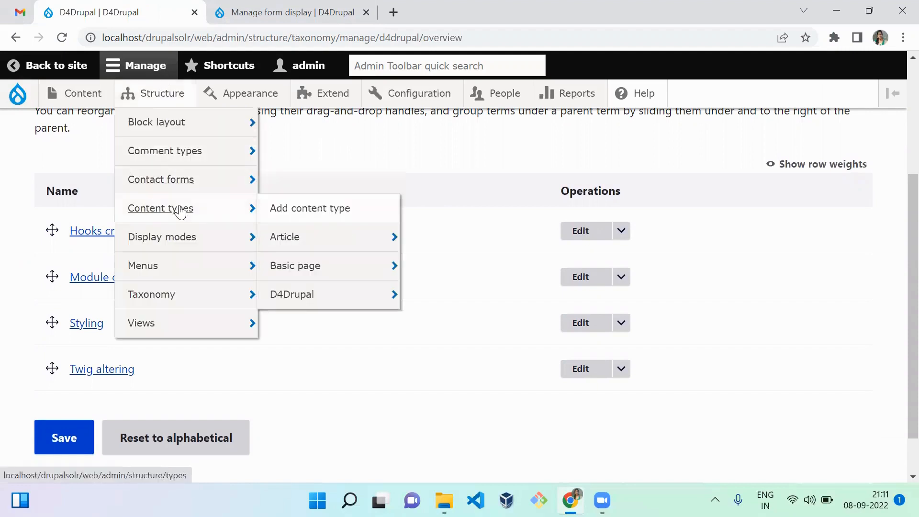
pyautogui.moveTo(322, 301)
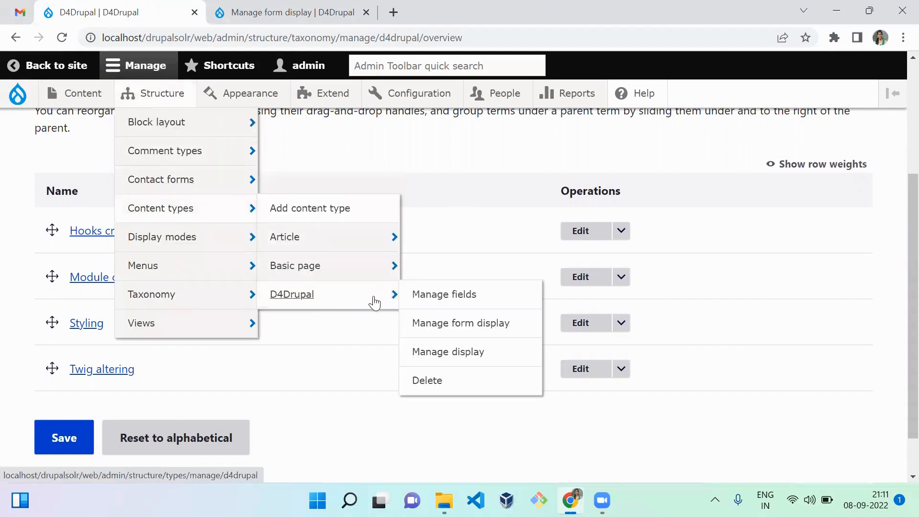
pyautogui.middleClick(441, 311)
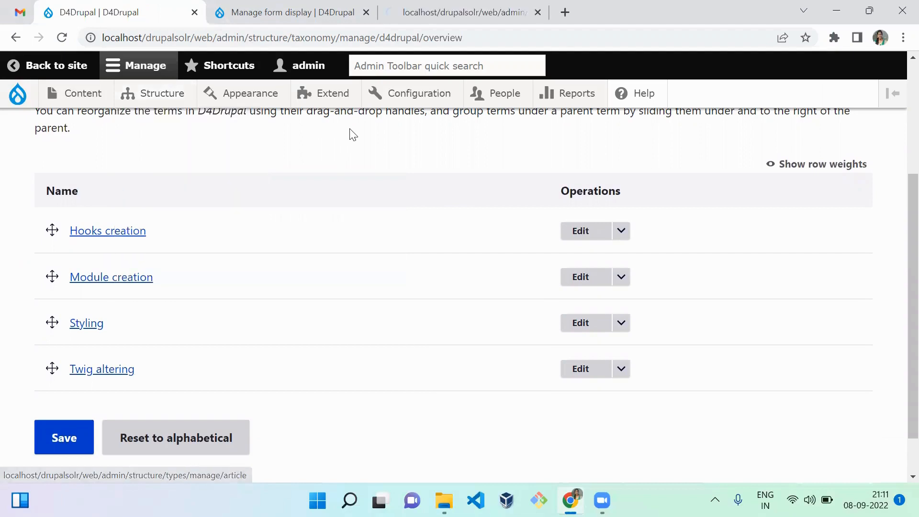
pyautogui.click(441, 13)
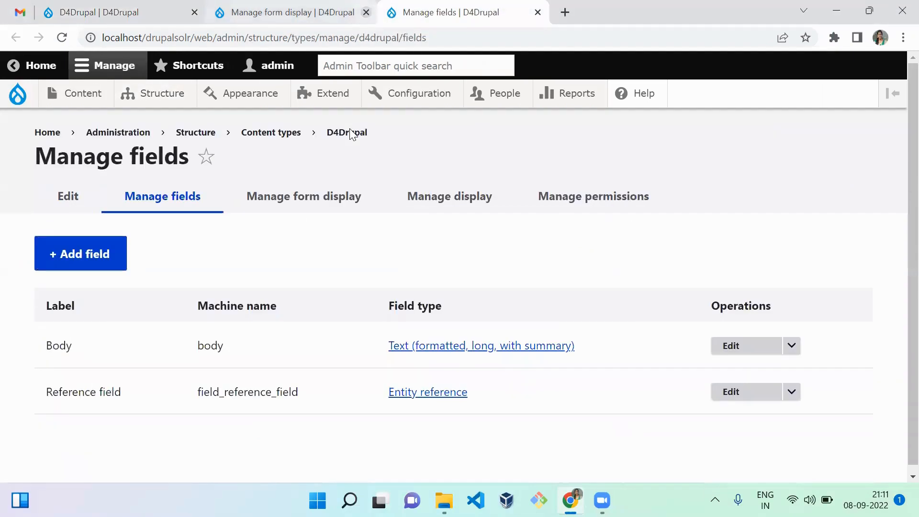
pyautogui.click(366, 13)
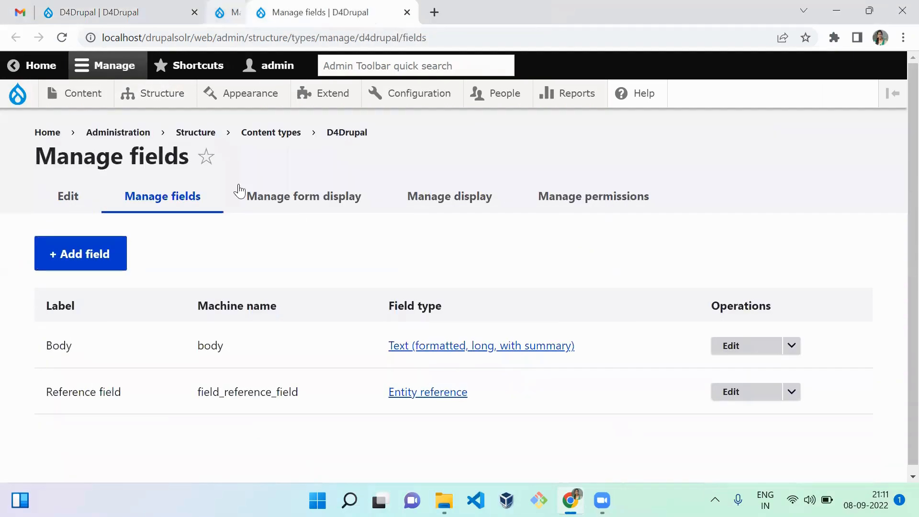
pyautogui.click(117, 263)
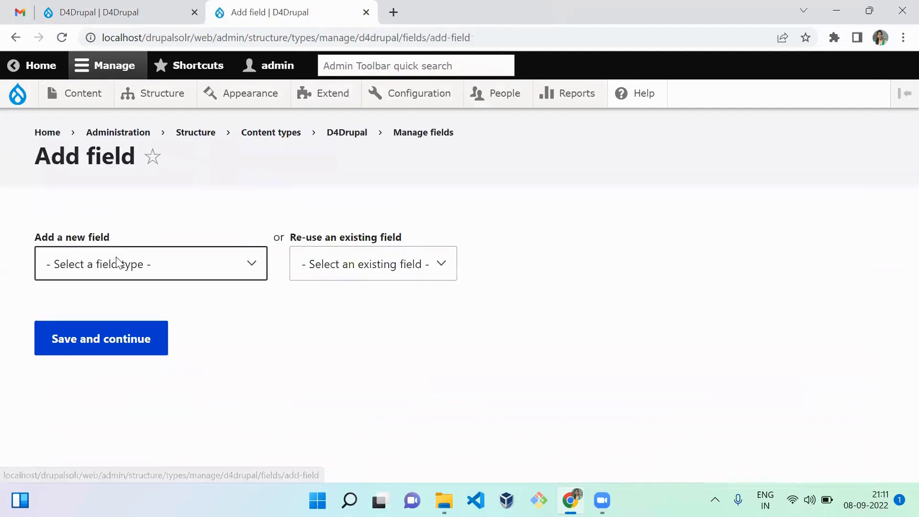
# Add a Taxonomy term field labelled D4Drupal and save its field settings with one allowed value
pyautogui.click(184, 262)
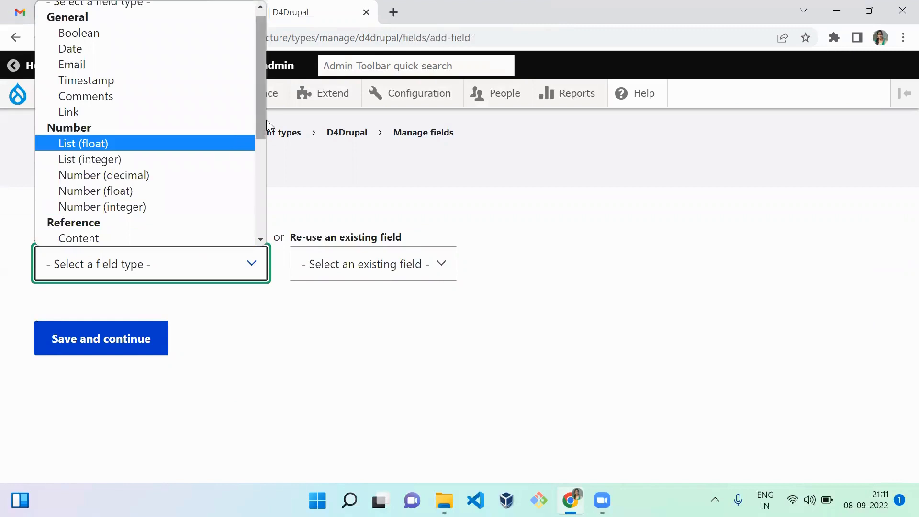
pyautogui.moveTo(261, 126); pyautogui.dragTo(260, 175)
pyautogui.click(205, 195)
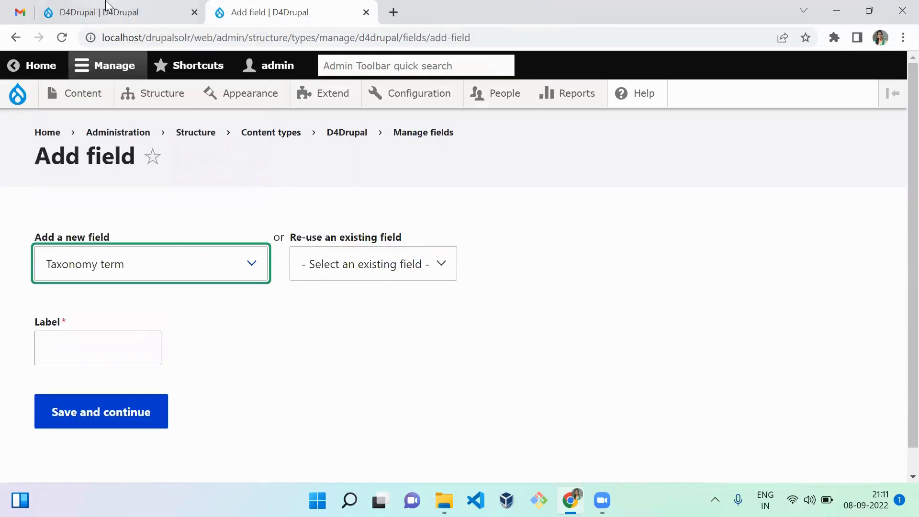
pyautogui.click(111, 338)
pyautogui.write('D4')
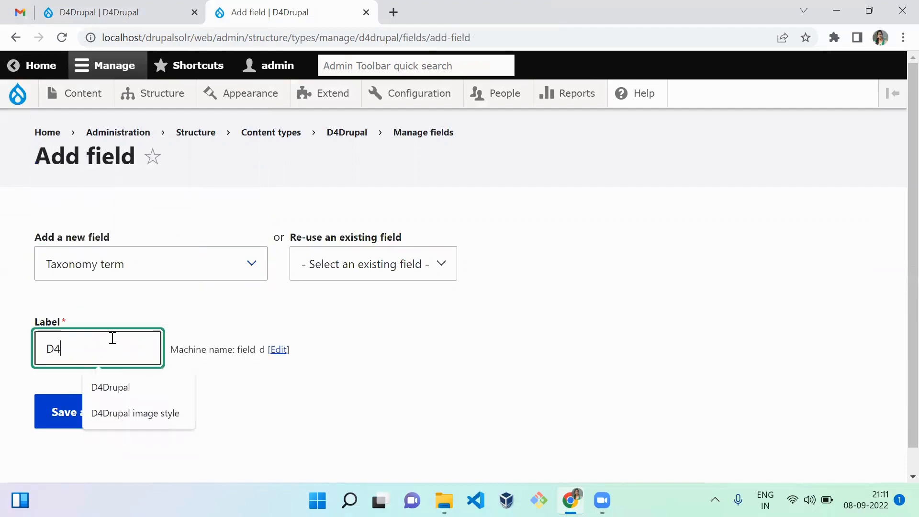
pyautogui.write('Drupal')
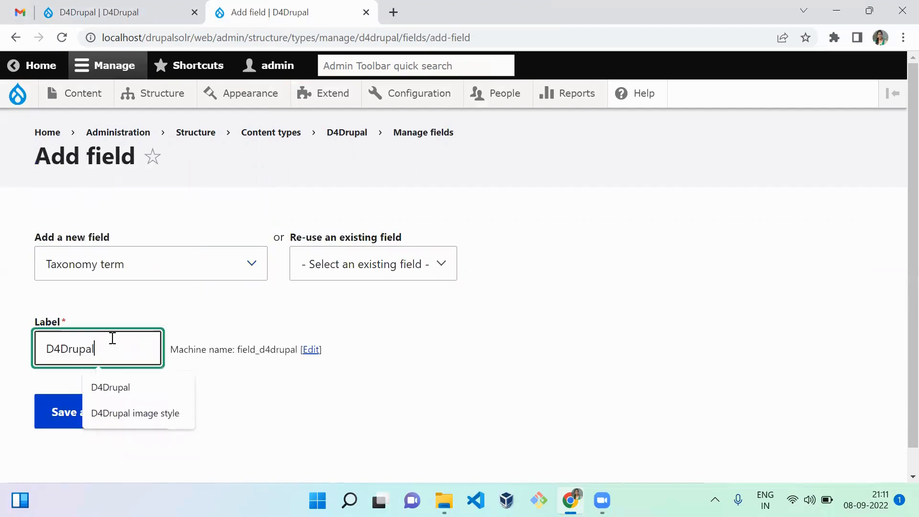
pyautogui.click(63, 415)
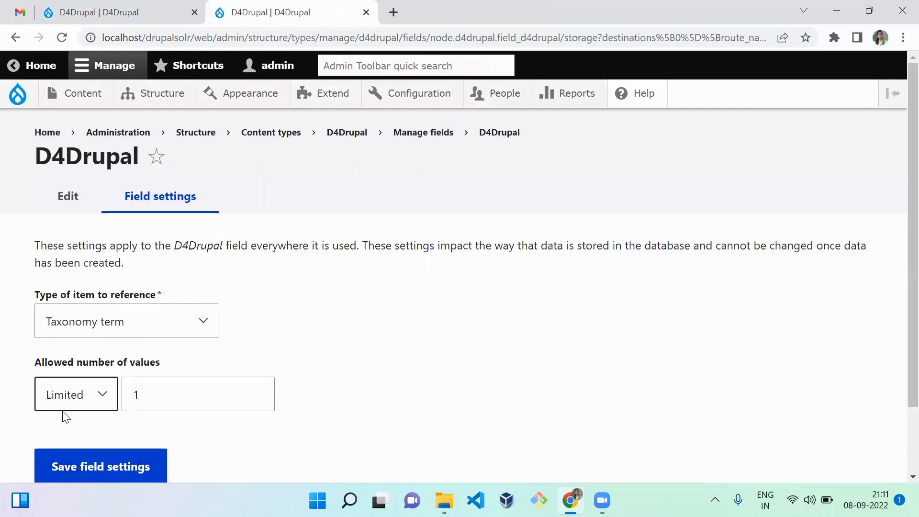
pyautogui.click(129, 473)
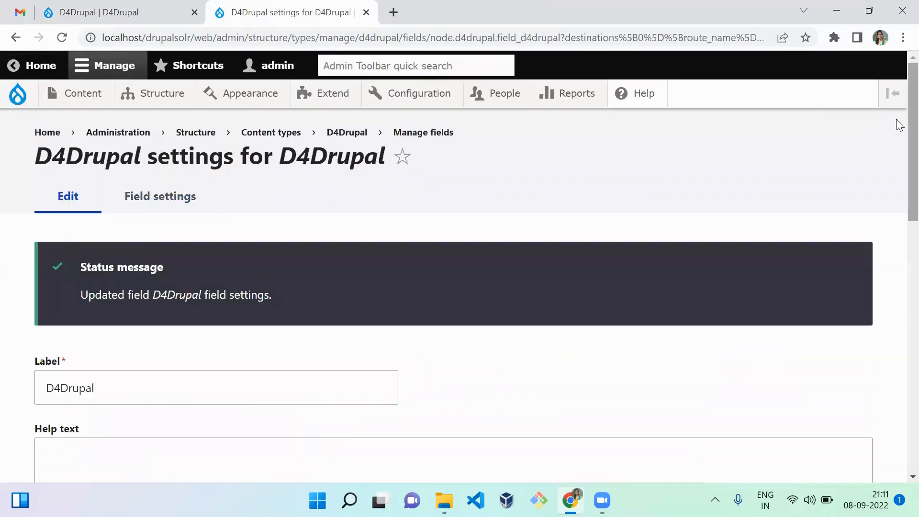
# Make the D4Drupal field required, let it reference the D4Drupal vocabulary, and save its settings
pyautogui.moveTo(911, 121); pyautogui.dragTo(897, 257)
pyautogui.scroll(-2, 898, 261)
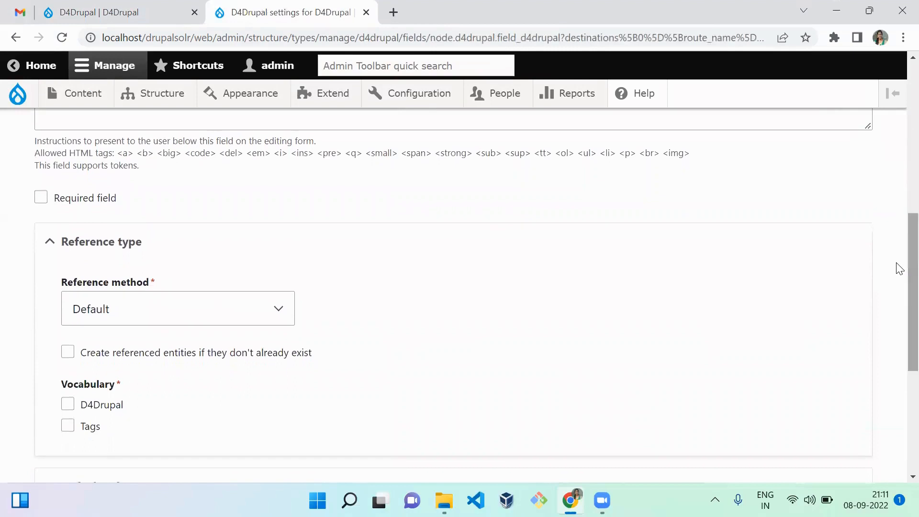
pyautogui.click(82, 204)
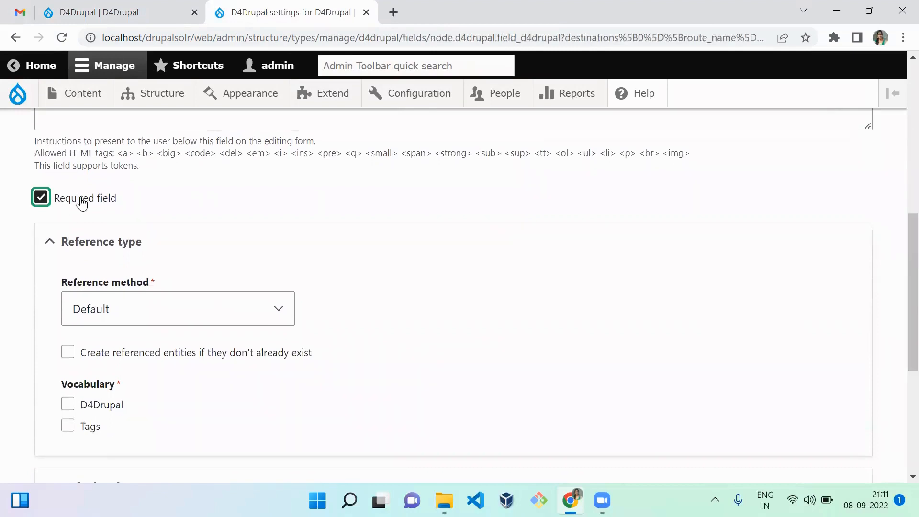
pyautogui.click(105, 405)
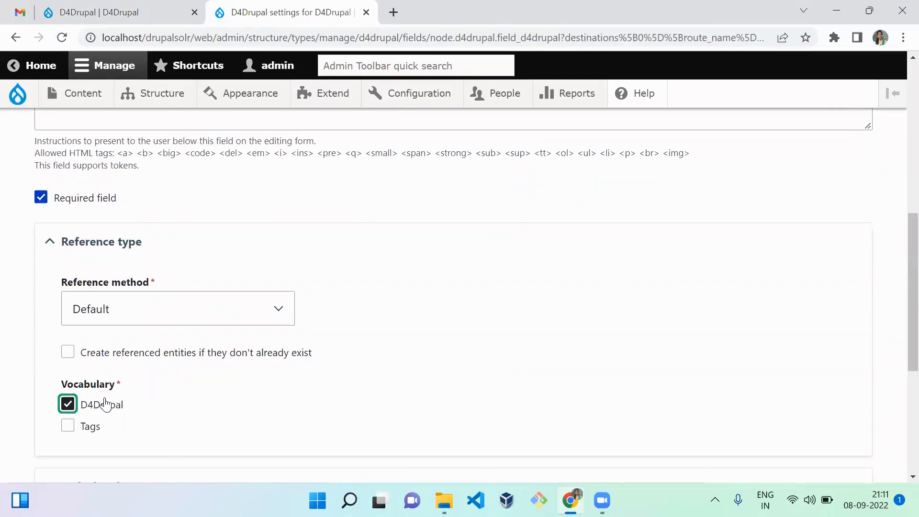
pyautogui.click(383, 378)
pyautogui.scroll(-5, 897, 297)
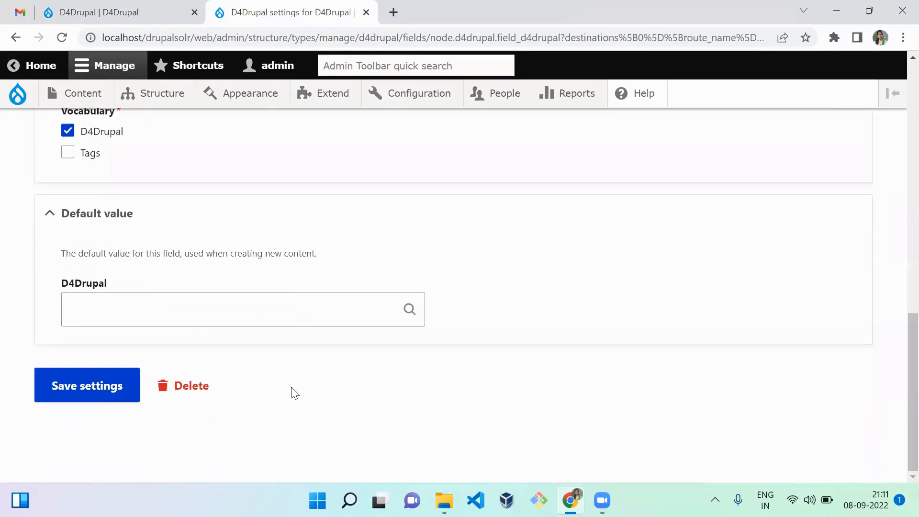
pyautogui.click(55, 392)
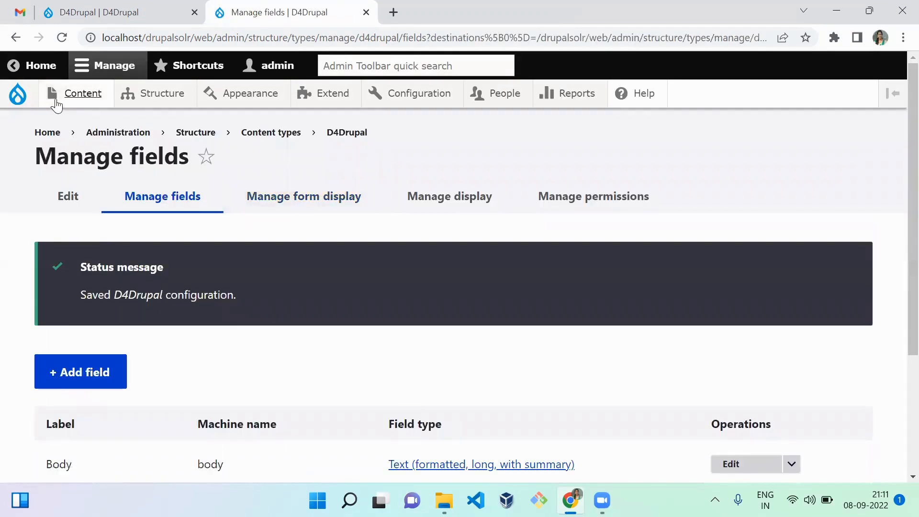
# Open the D4Drupal content creation form in a separate tab and look up terms matching "a" in its D4Drupal field
pyautogui.moveTo(83, 96)
pyautogui.moveTo(86, 115)
pyautogui.middleClick(220, 178)
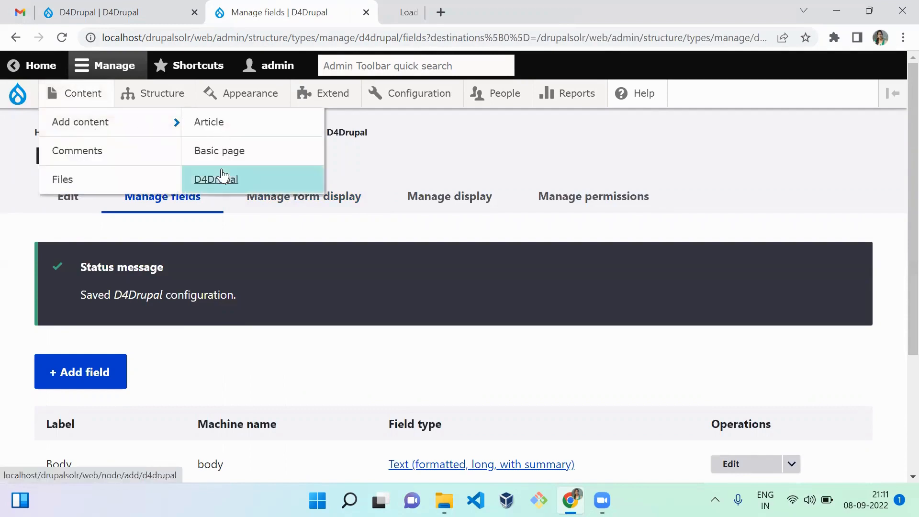
pyautogui.click(405, 24)
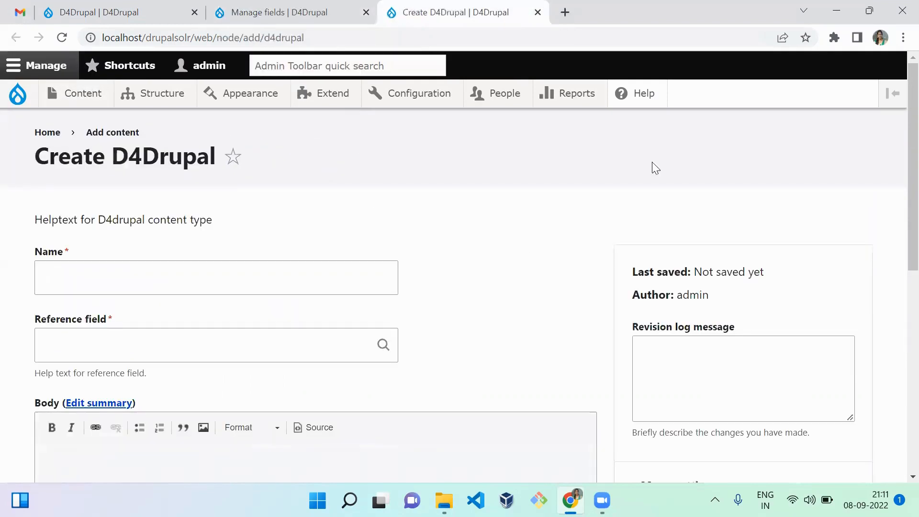
pyautogui.scroll(-6, 897, 324)
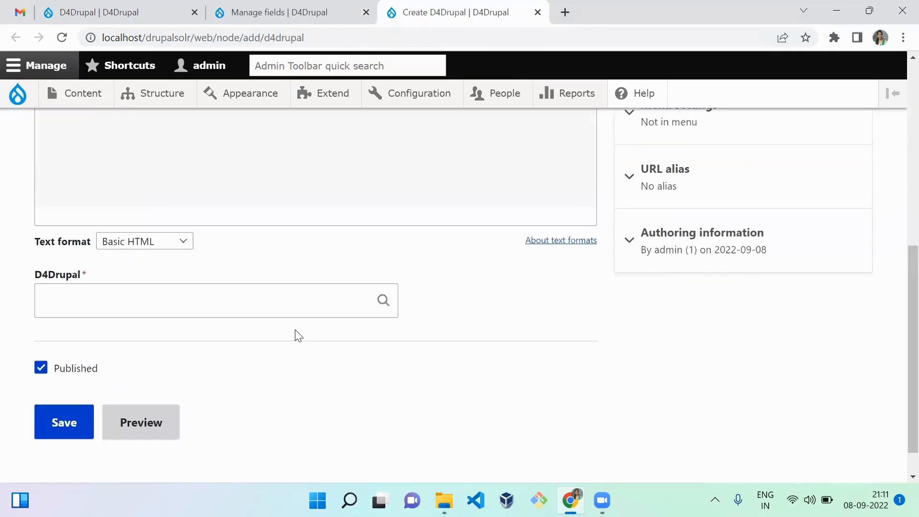
pyautogui.click(325, 302)
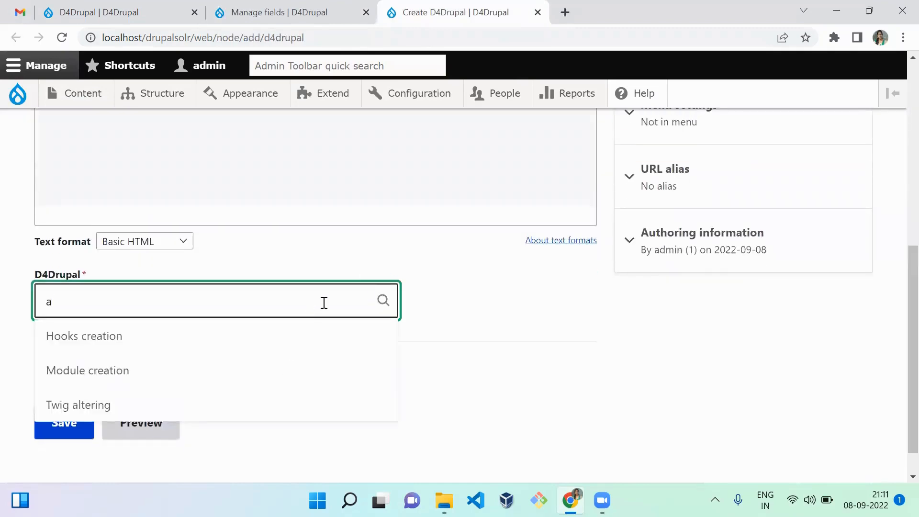
# In the content type's form display, set the D4Drupal field's widget to Check boxes/radio buttons and save
pyautogui.click(248, 8)
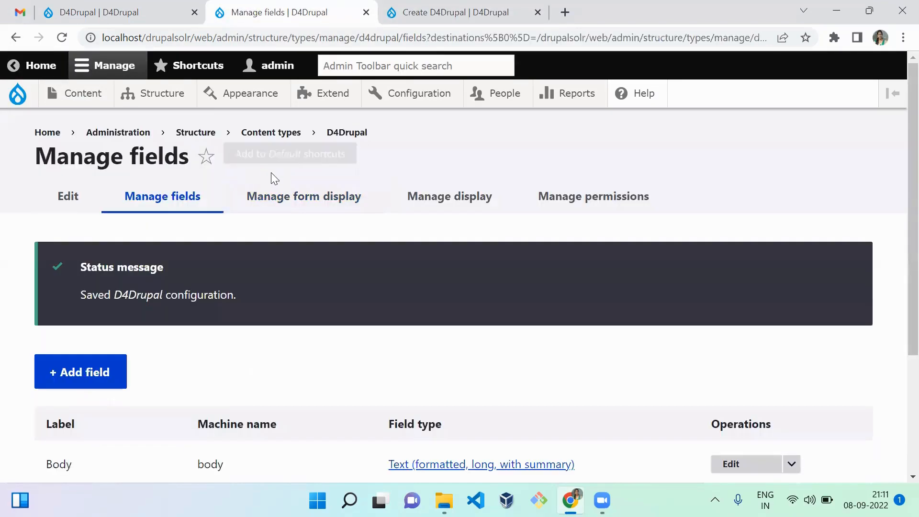
pyautogui.click(291, 209)
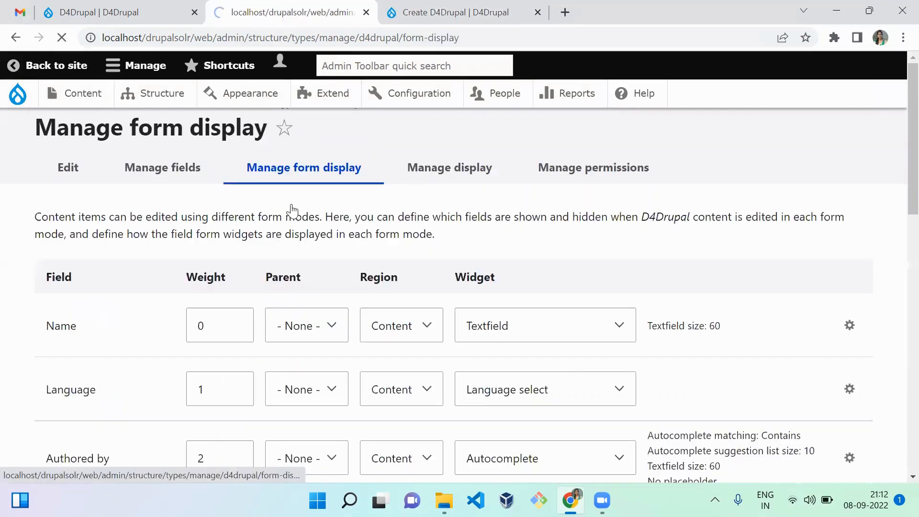
pyautogui.scroll(-2, 899, 250)
pyautogui.scroll(-8, 899, 250)
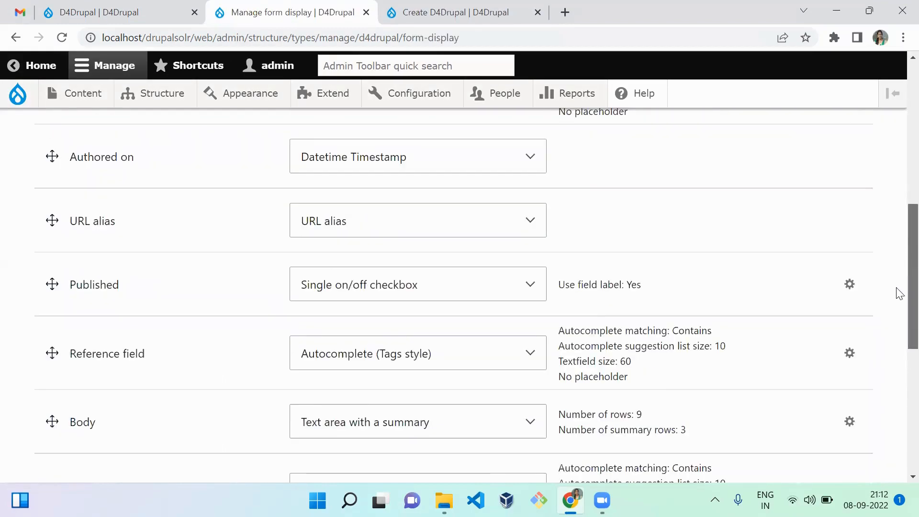
pyautogui.click(464, 314)
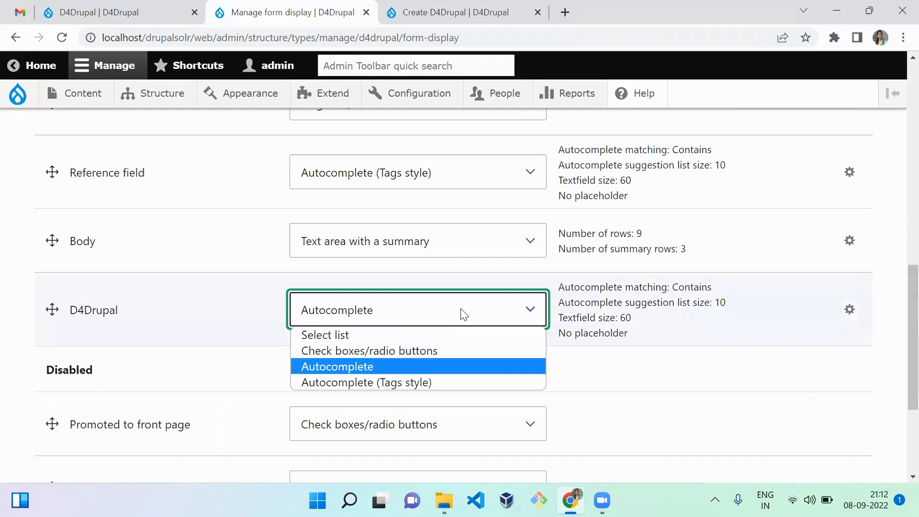
pyautogui.click(459, 351)
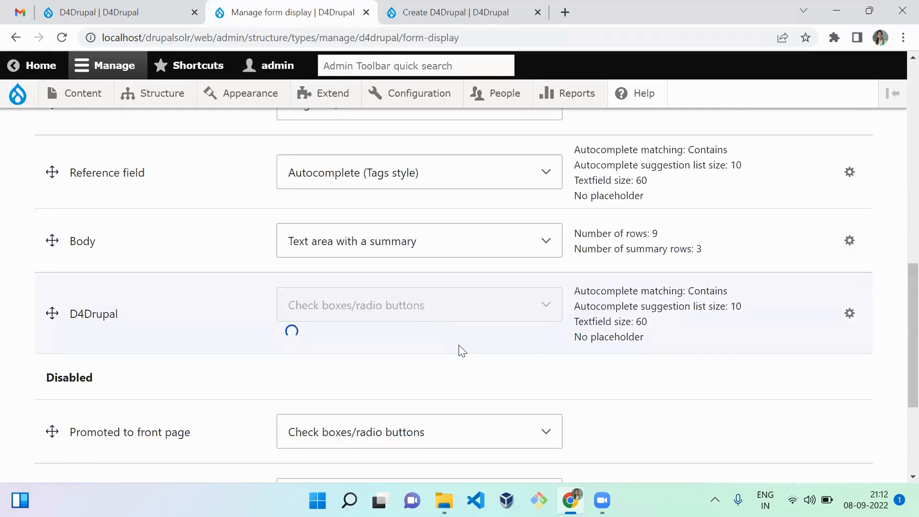
pyautogui.scroll(-3, 899, 317)
pyautogui.click(35, 386)
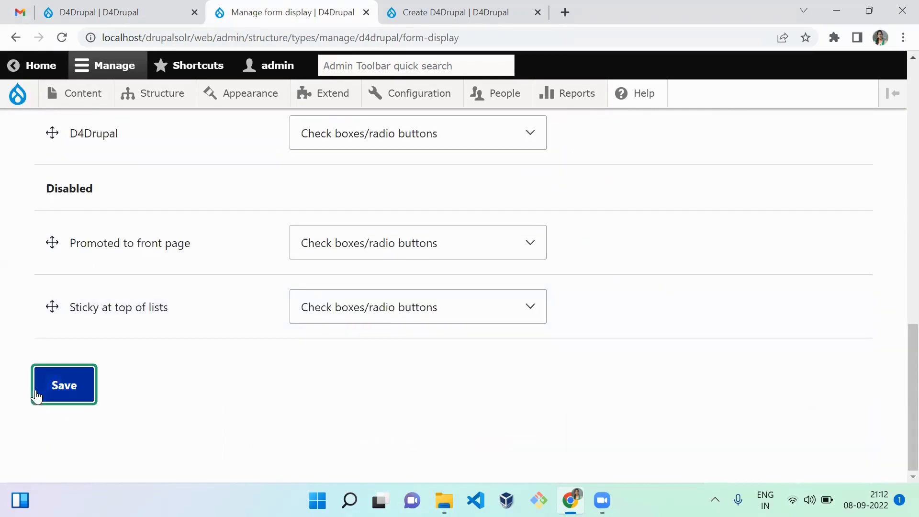
# Reload the D4Drupal content creation form and check how the D4Drupal field is presented
pyautogui.hotkey('ctrl', 'Tab')
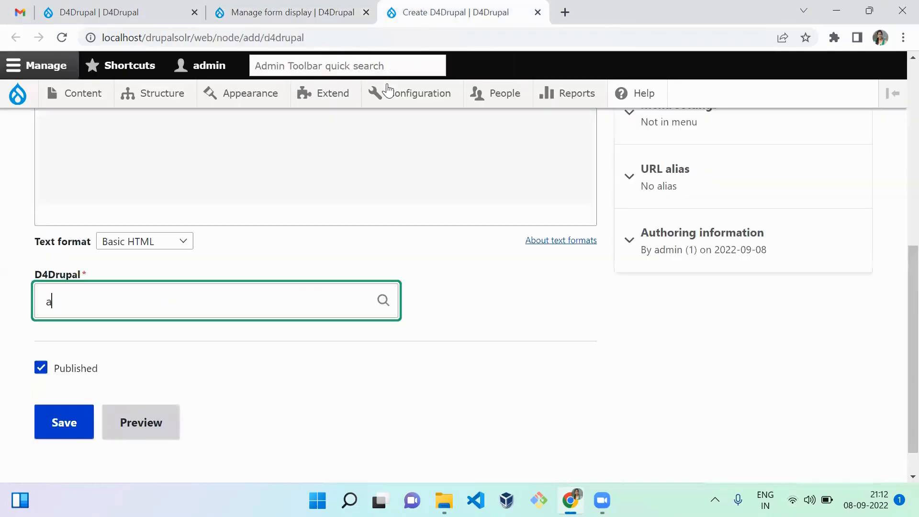
pyautogui.press('F5')
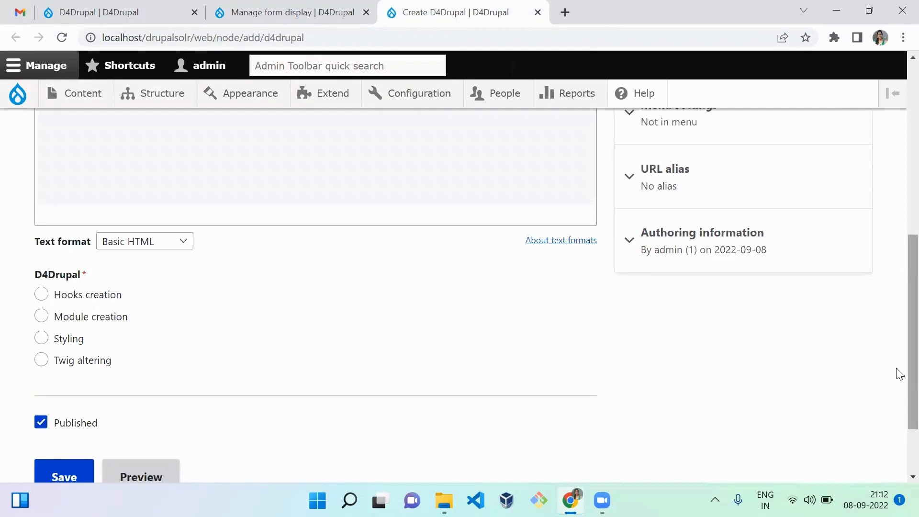
pyautogui.scroll(6, 897, 269)
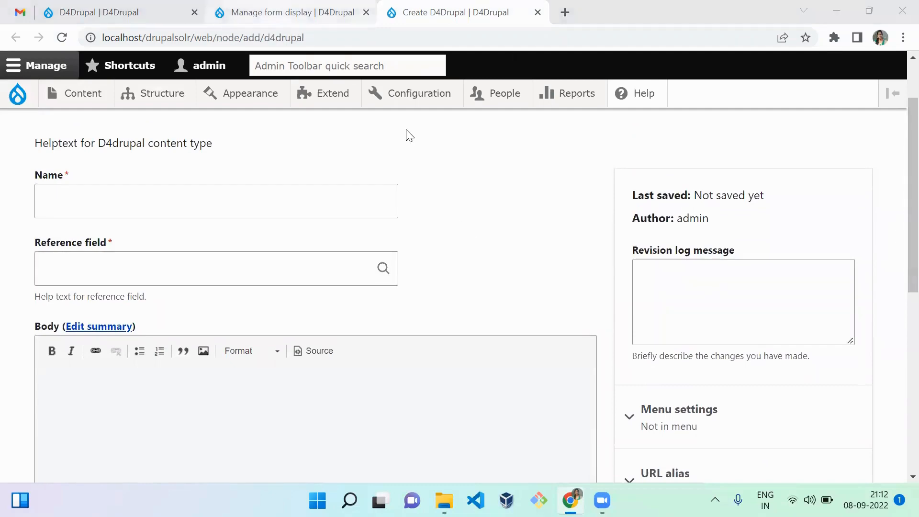
# Change the D4Drupal field's form widget to Autocomplete (Tags style) and save the form display
pyautogui.click(331, 13)
pyautogui.moveTo(899, 183); pyautogui.dragTo(899, 450)
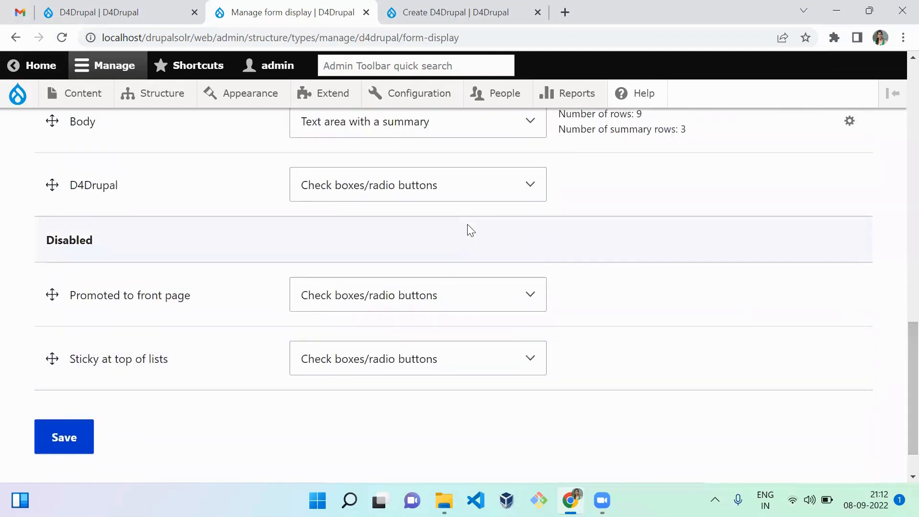
pyautogui.click(499, 182)
pyautogui.click(456, 258)
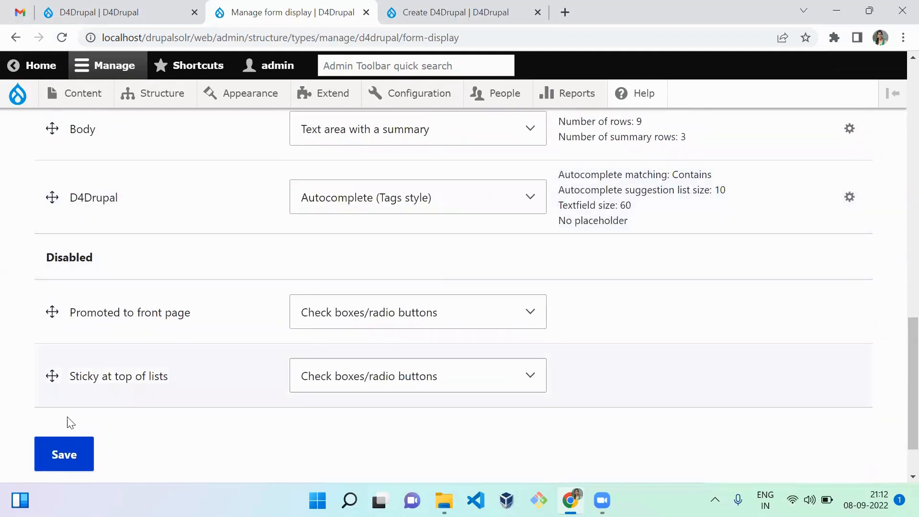
pyautogui.click(68, 459)
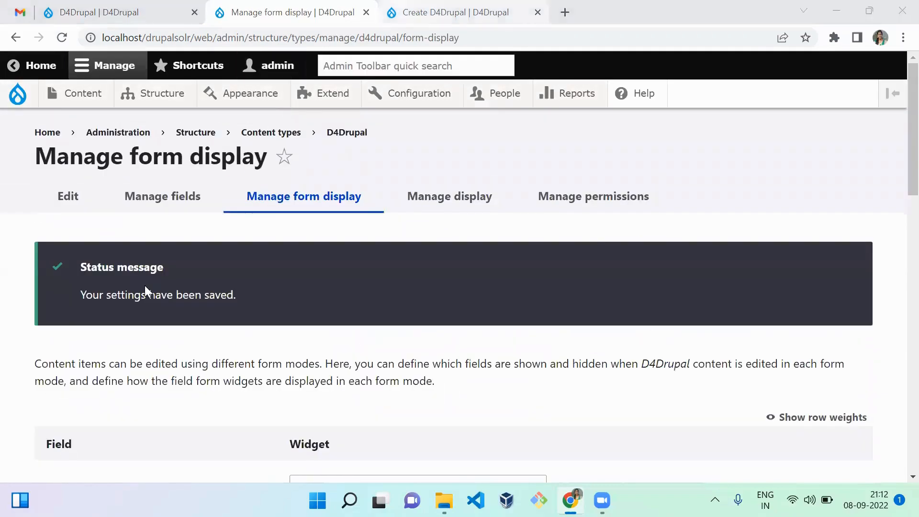
# In the content creation form, enter the name D4drupal taxonomy video and set the Reference field to d4drupal
pyautogui.hotkey('ctrl', 'Tab')
pyautogui.click(366, 192)
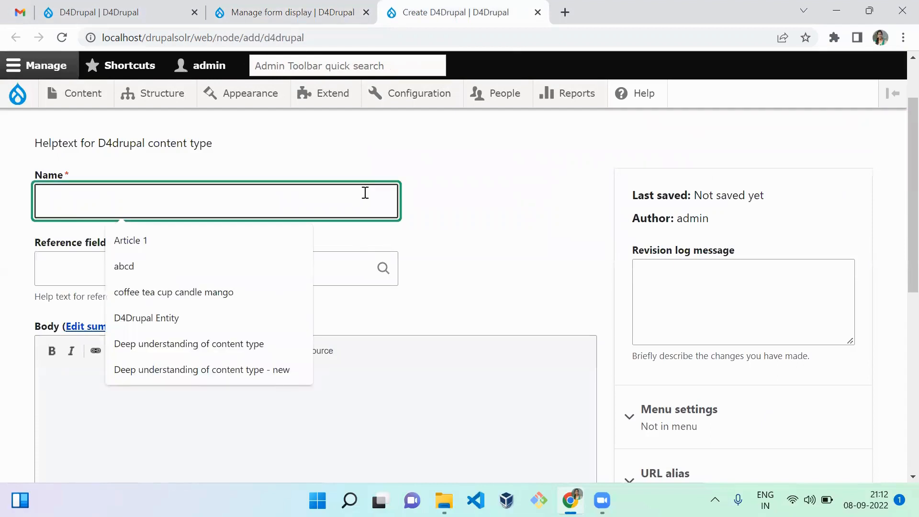
pyautogui.write('D4d')
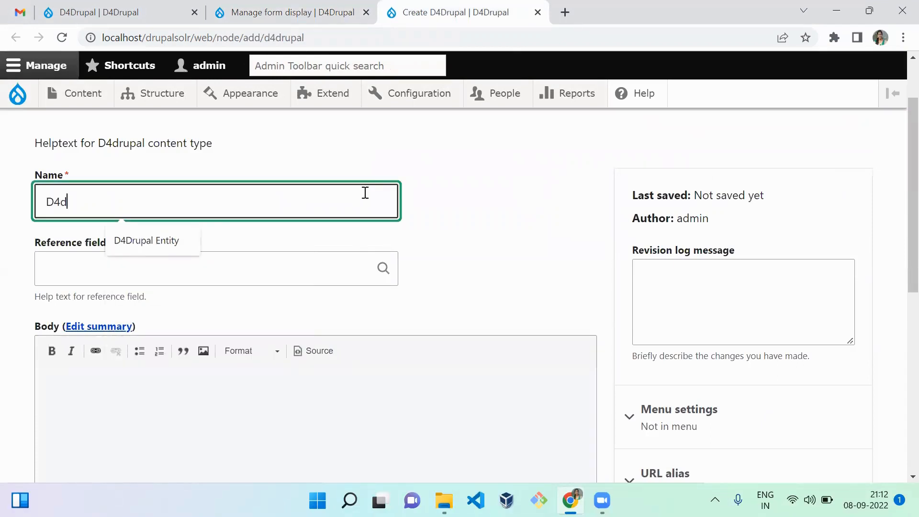
pyautogui.write('rupal taxonomy')
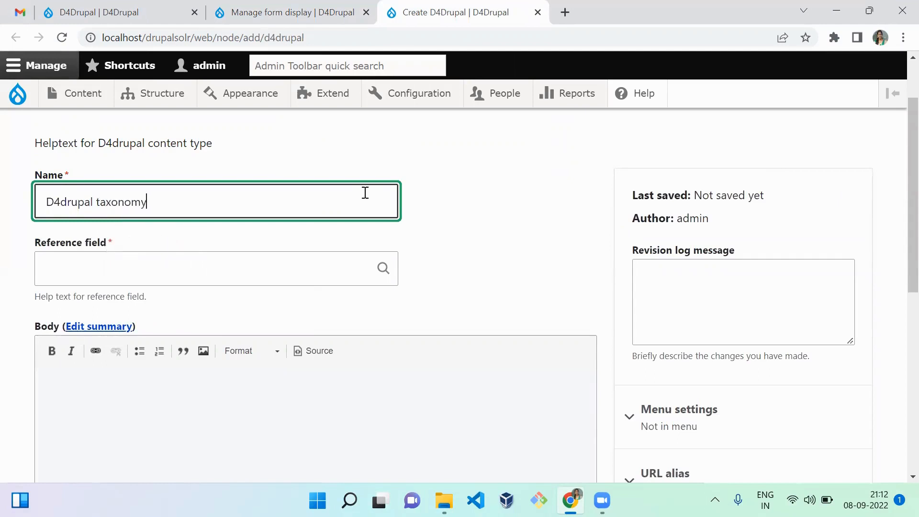
pyautogui.write(' video')
pyautogui.hotkey('ctrl', 'a')
pyautogui.hotkey('ctrl', 'c')
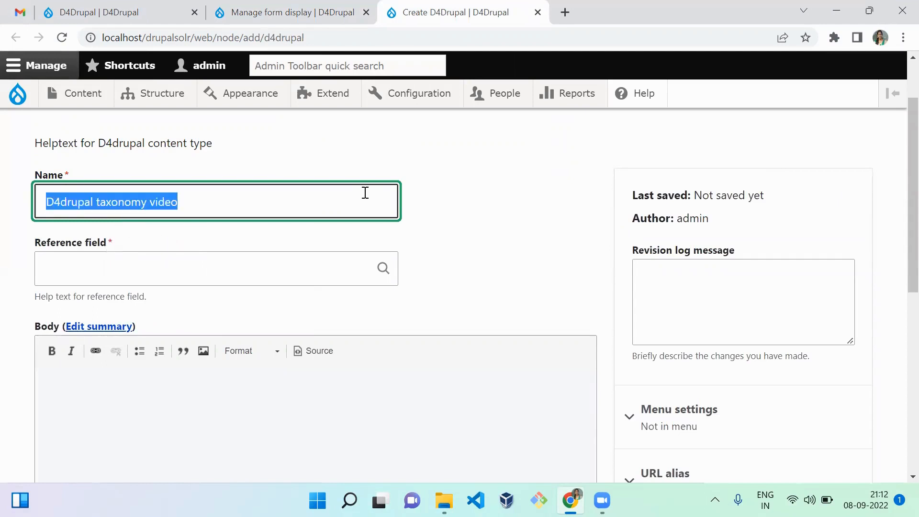
pyautogui.press('Tab')
pyautogui.write('a')
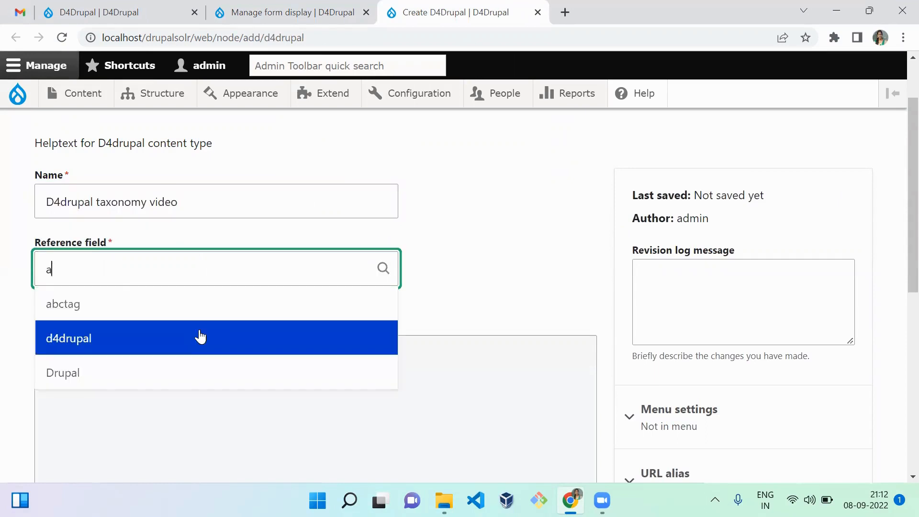
pyautogui.click(200, 337)
# Fill the body with the text D4drupal taxonomy video and choose Hooks creation for the D4Drupal field
pyautogui.click(174, 425)
pyautogui.hotkey('ctrl', 'v')
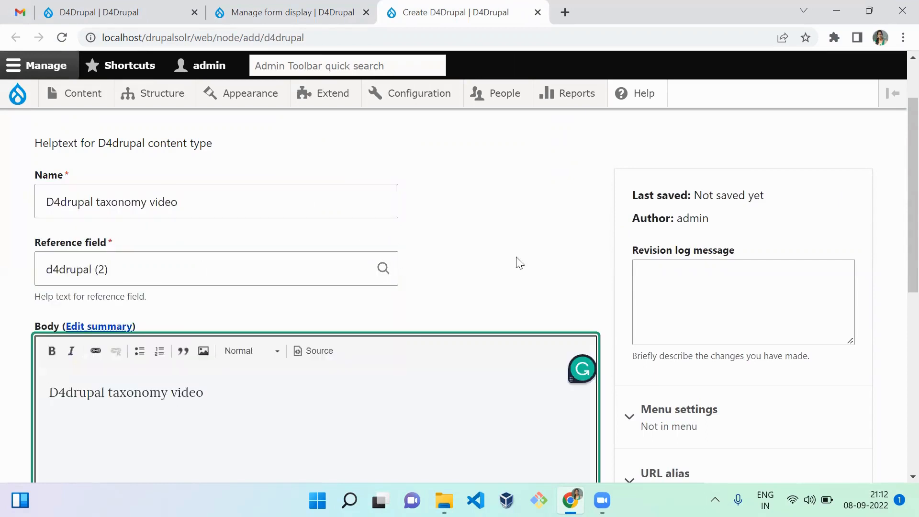
pyautogui.moveTo(910, 179); pyautogui.dragTo(910, 407)
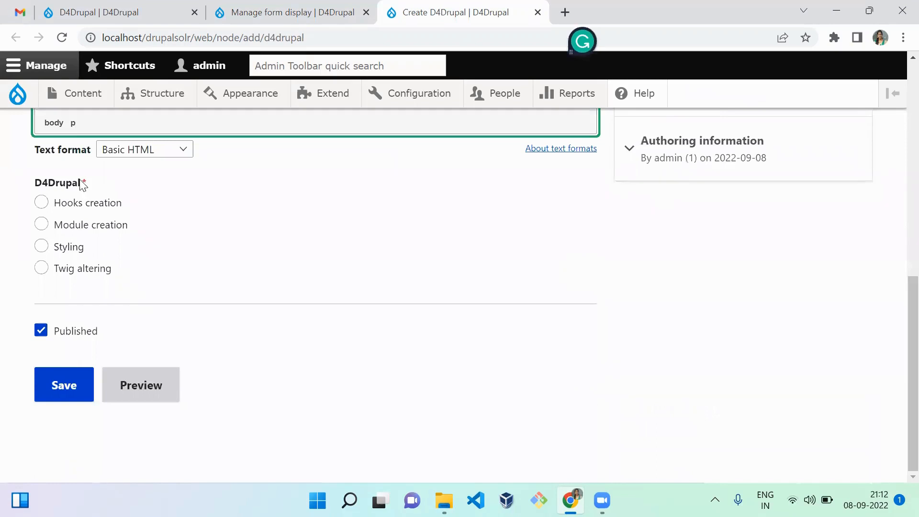
pyautogui.click(84, 214)
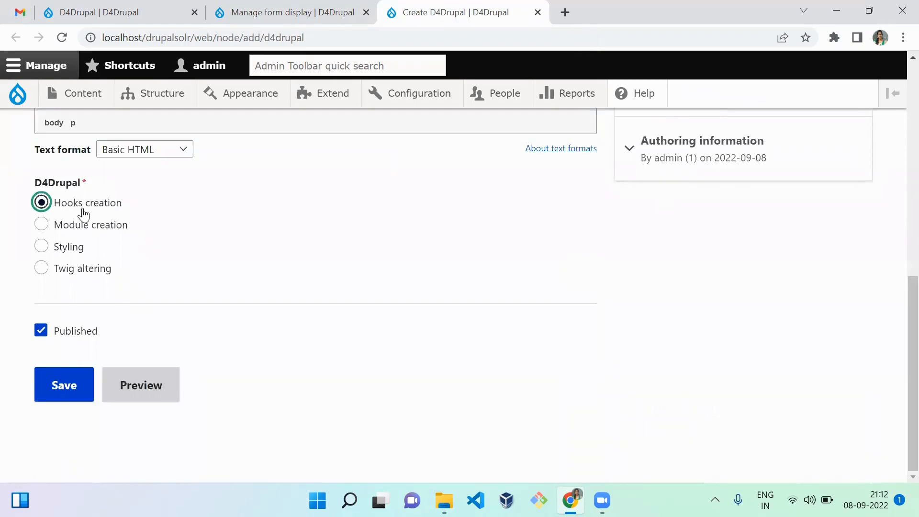
# Try to save the D4Drupal content and reload its creation form
pyautogui.click(67, 392)
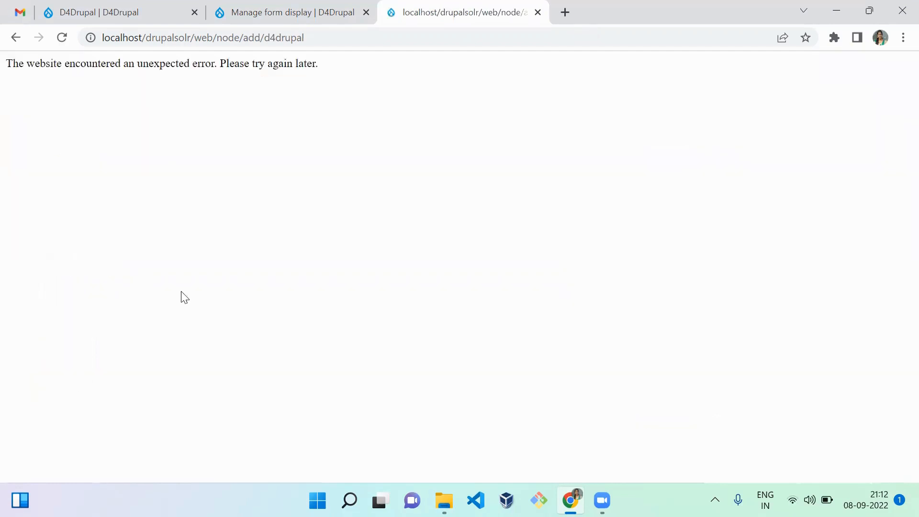
pyautogui.click(288, 25)
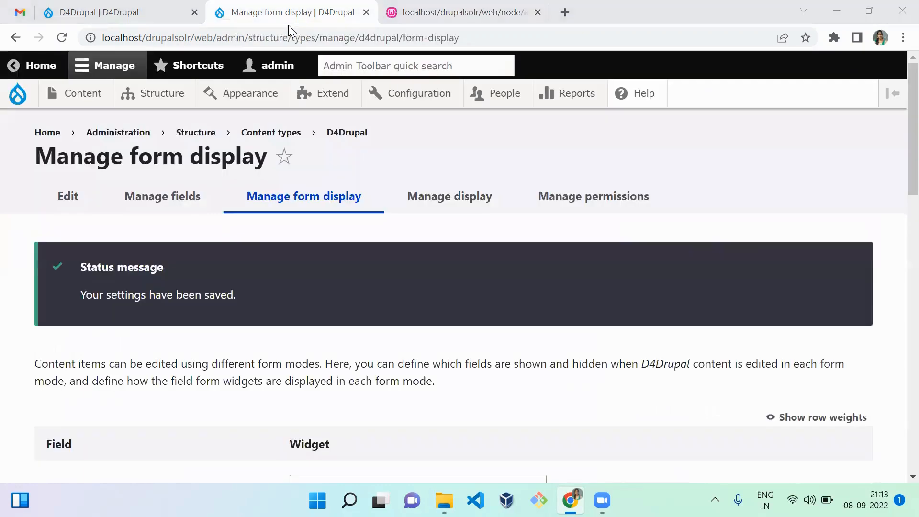
pyautogui.hotkey('ctrl', 'Tab')
pyautogui.press('F5')
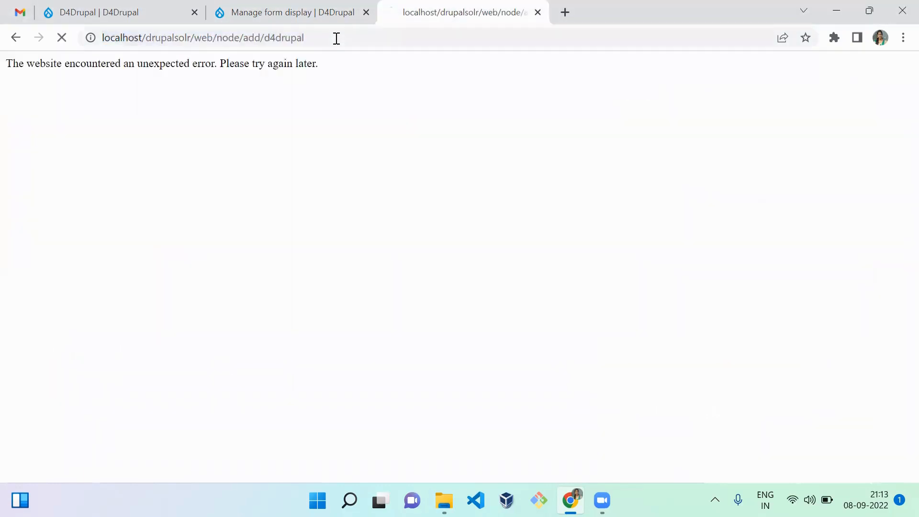
# Name the content D4drupal taxonomy video and set its Reference field to d4drupal
pyautogui.click(235, 263)
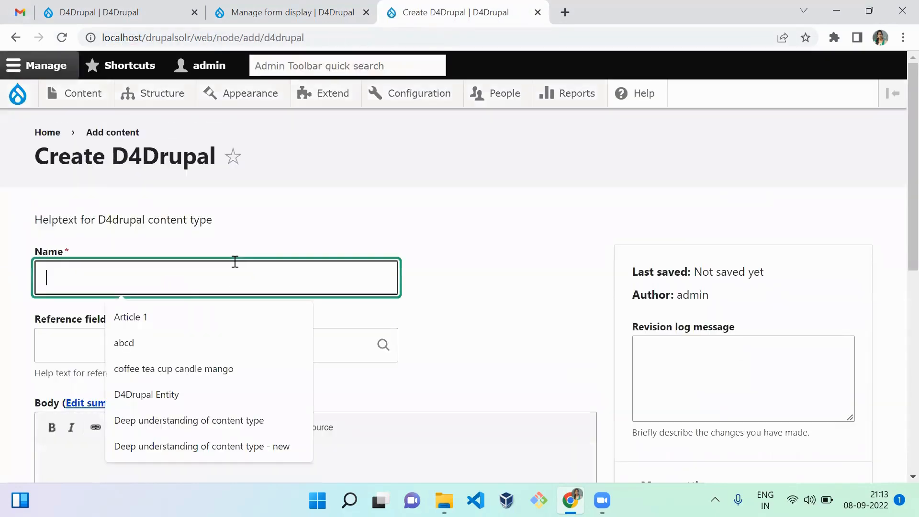
pyautogui.write('D4Drupal')
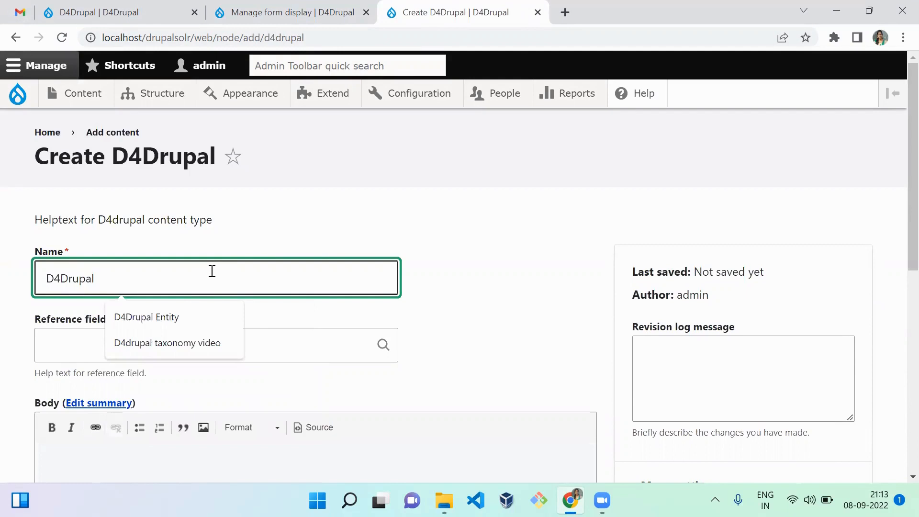
pyautogui.press('Down')
pyautogui.press('Down')
pyautogui.press('Tab')
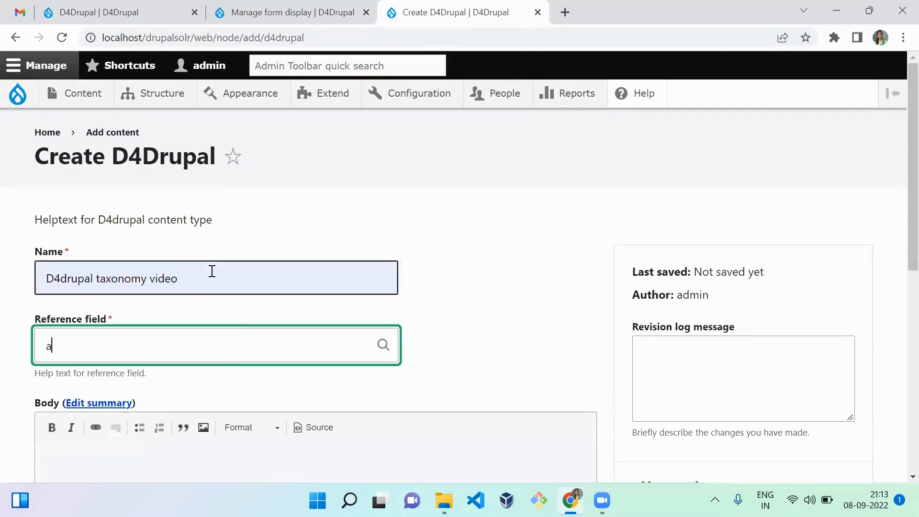
pyautogui.press('Down')
pyautogui.press('Down')
pyautogui.press('Return')
pyautogui.press('Tab')
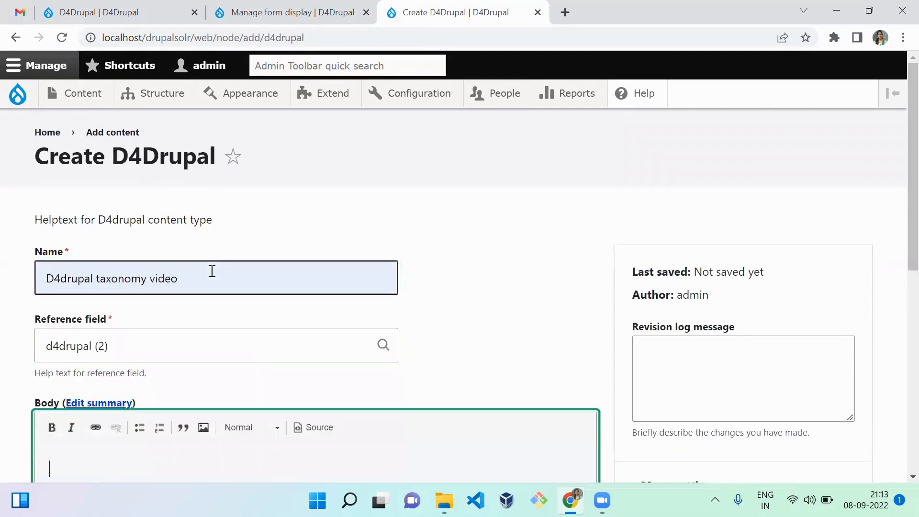
# Set the D4Drupal field to Module creation and save the taxonomy video content
pyautogui.press('Tab')
pyautogui.press('Tab')
pyautogui.press('Tab')
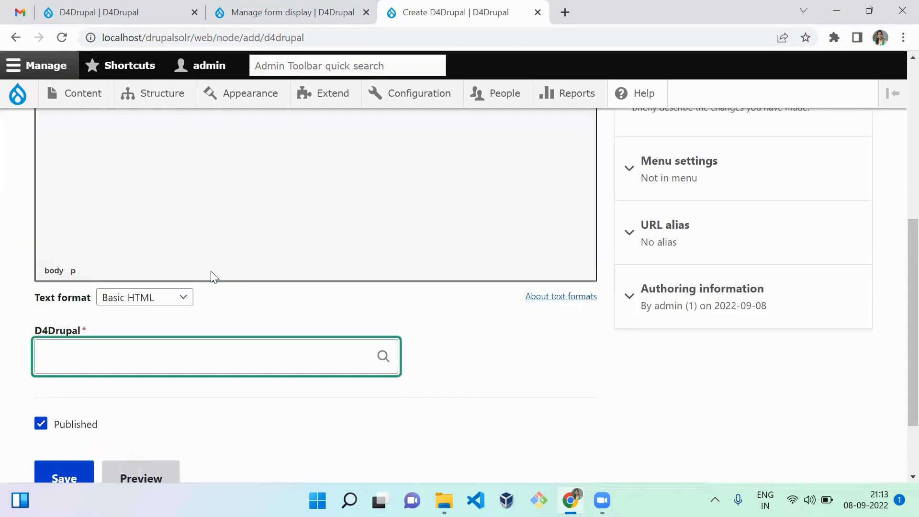
pyautogui.write('a')
pyautogui.click(119, 426)
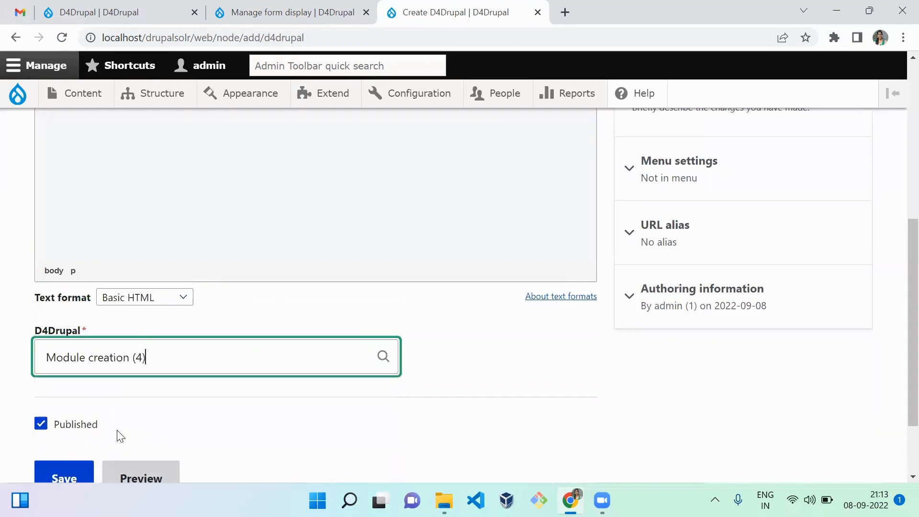
pyautogui.click(75, 470)
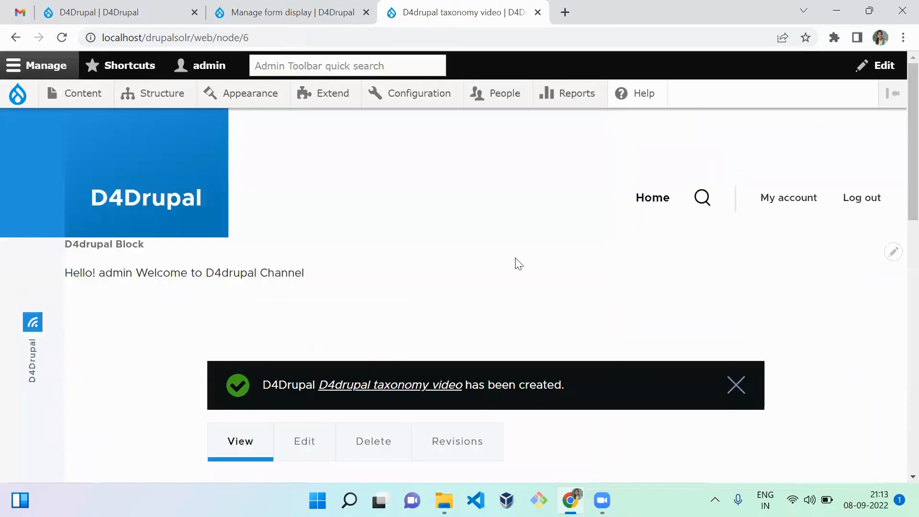
pyautogui.scroll(-9, 900, 157)
pyautogui.scroll(5, 896, 324)
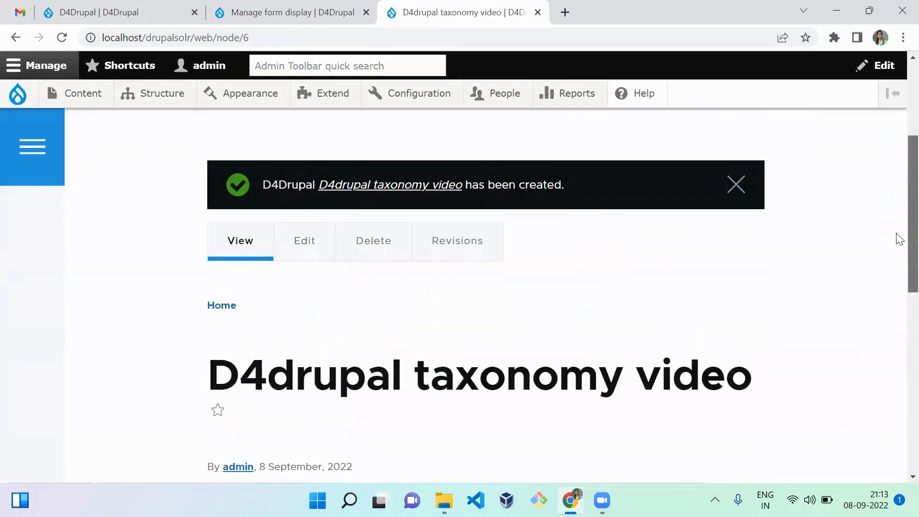
pyautogui.scroll(3, 898, 225)
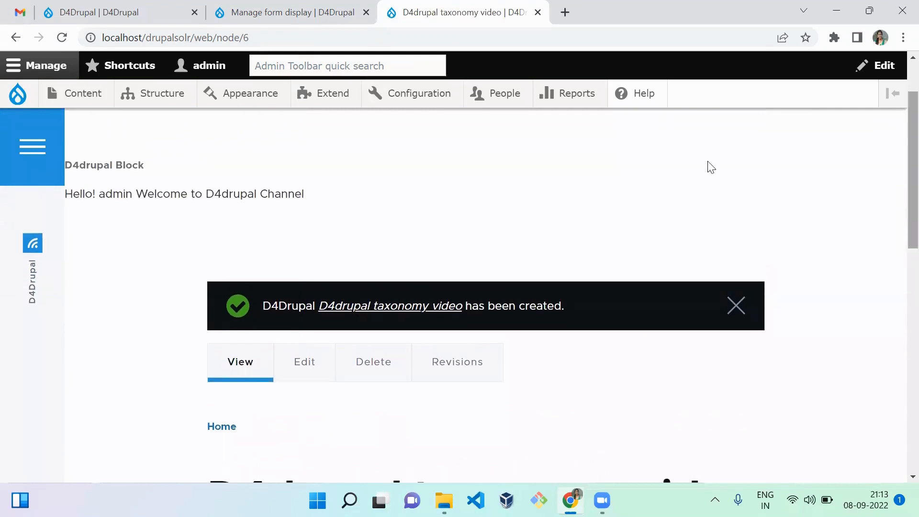
# Start another D4Drupal content item named D4Drupal content type video with the Reference field set to d4drupal
pyautogui.moveTo(83, 98)
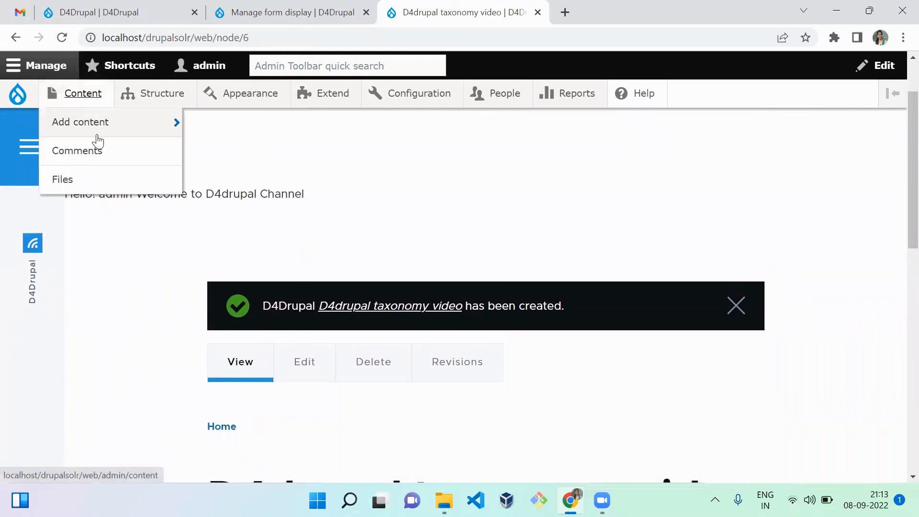
pyautogui.moveTo(96, 126)
pyautogui.click(242, 179)
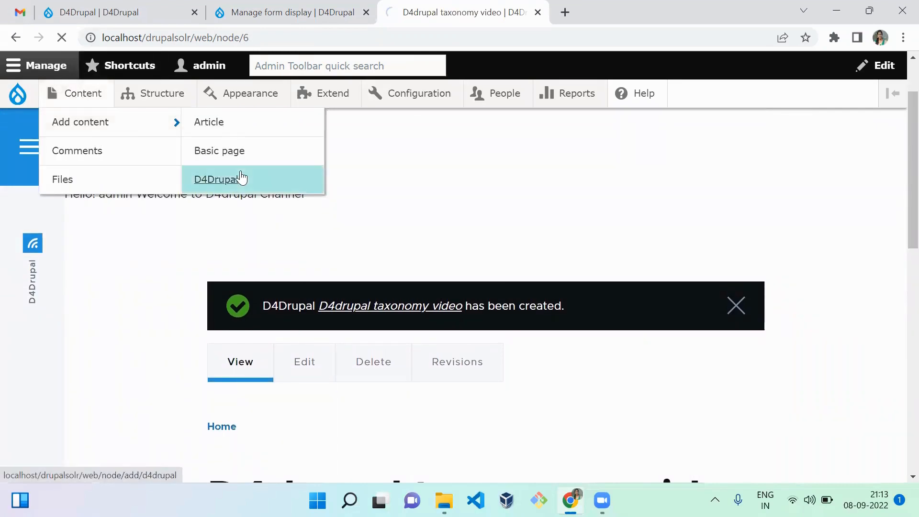
pyautogui.click(207, 285)
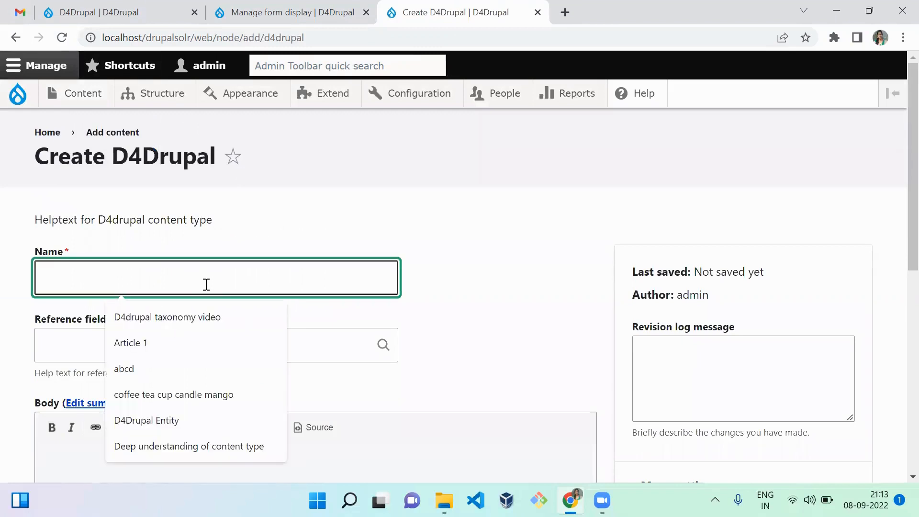
pyautogui.write('D4Drupal')
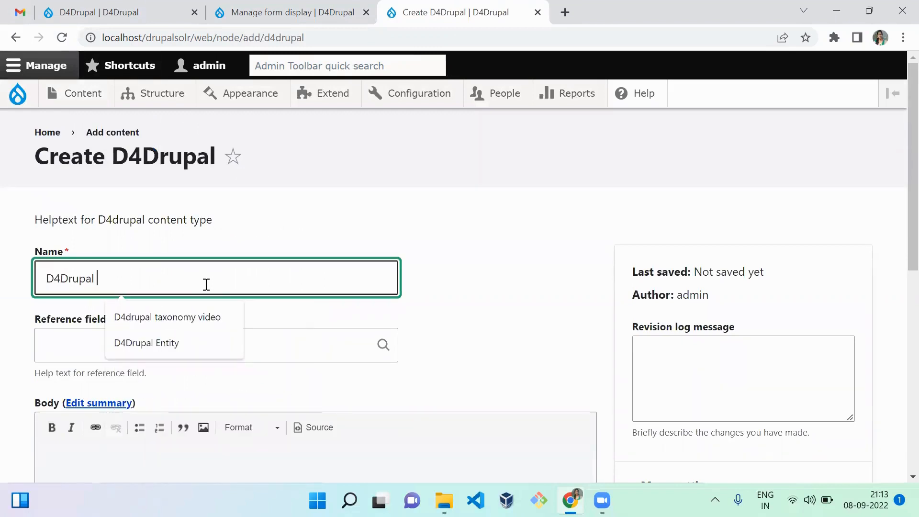
pyautogui.write(' cont')
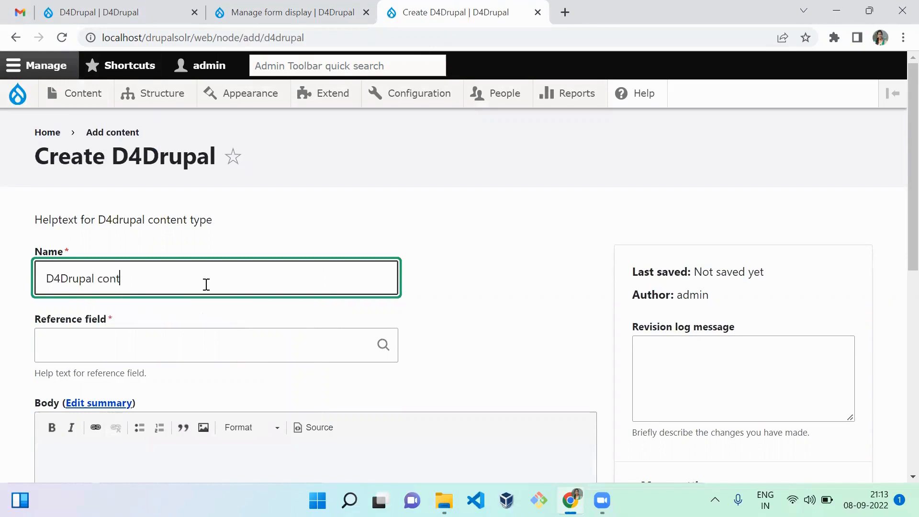
pyautogui.write('ent type v')
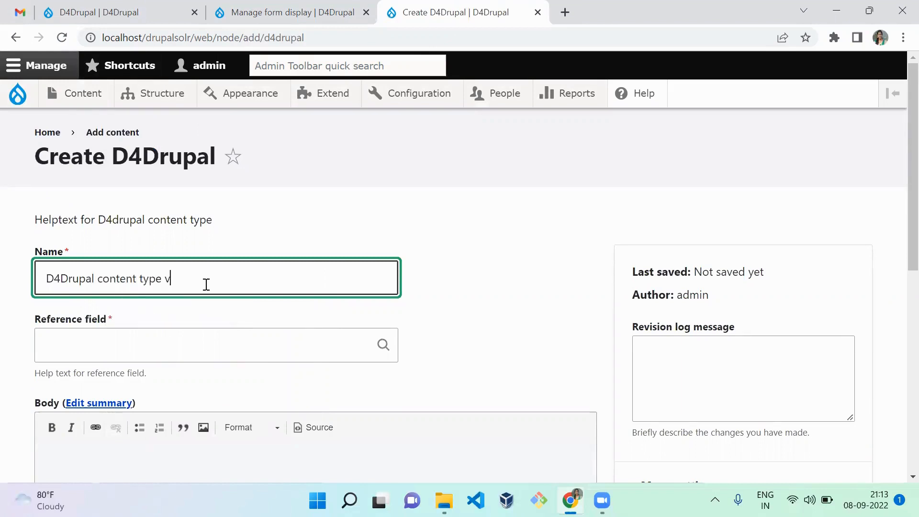
pyautogui.write('ideo')
pyautogui.click(205, 346)
pyautogui.write('a')
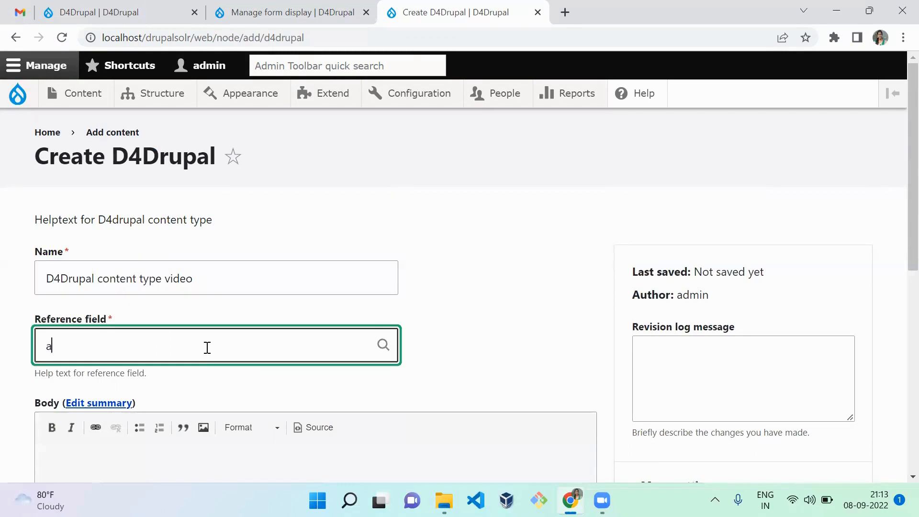
pyautogui.click(128, 424)
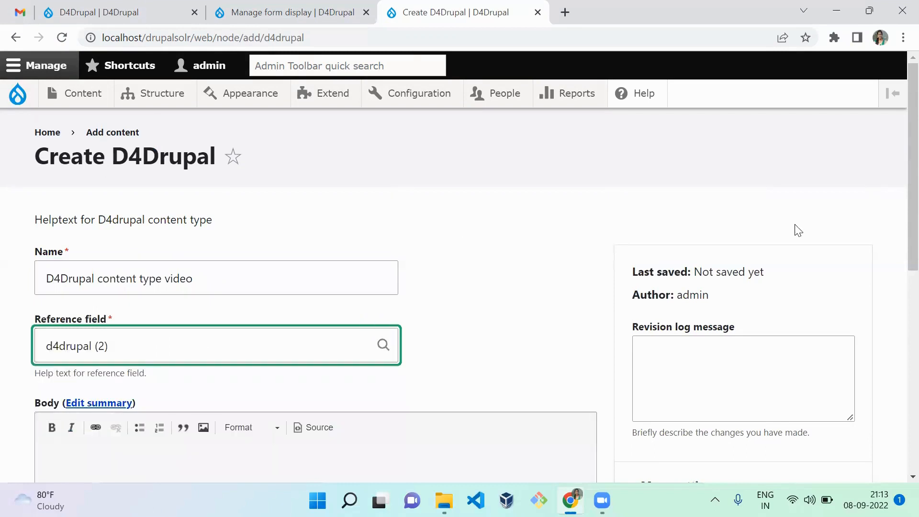
# Choose Twig altering for the D4Drupal field and save the content type video item
pyautogui.scroll(-7, 900, 356)
pyautogui.scroll(-2, 901, 356)
pyautogui.click(351, 271)
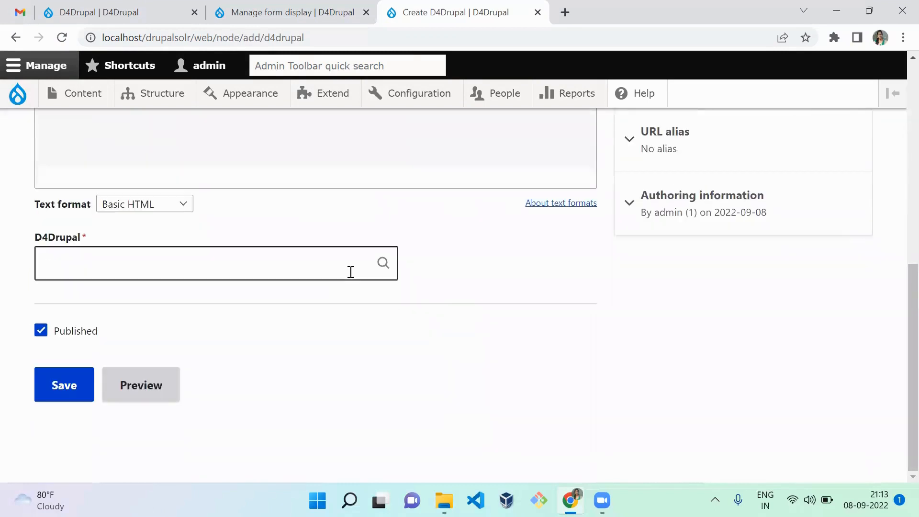
pyautogui.write('a')
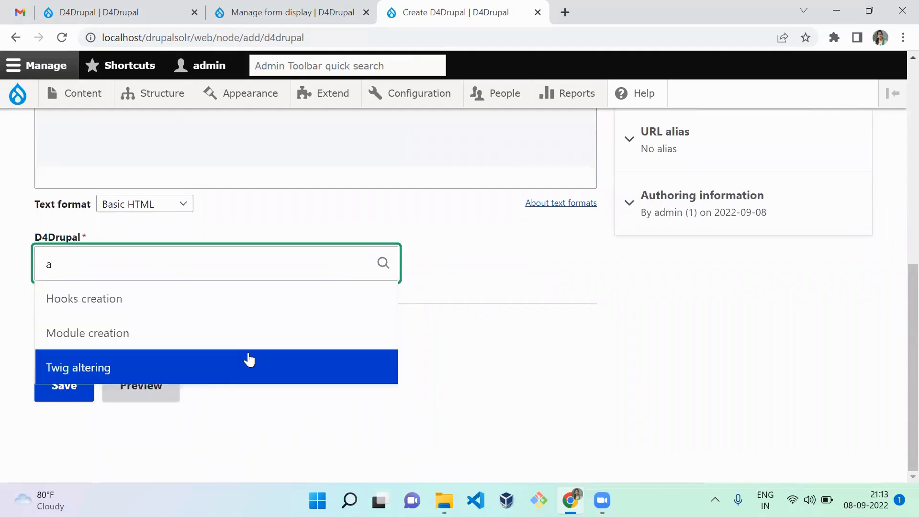
pyautogui.click(251, 363)
pyautogui.click(63, 393)
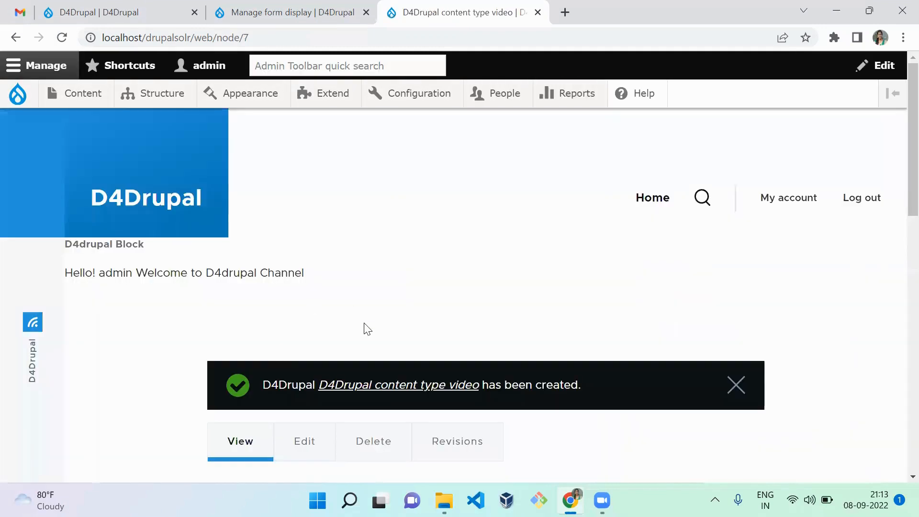
# Start another D4Drupal content item named d4drupal image styling video with the Reference field set to d4drupal
pyautogui.moveTo(82, 92)
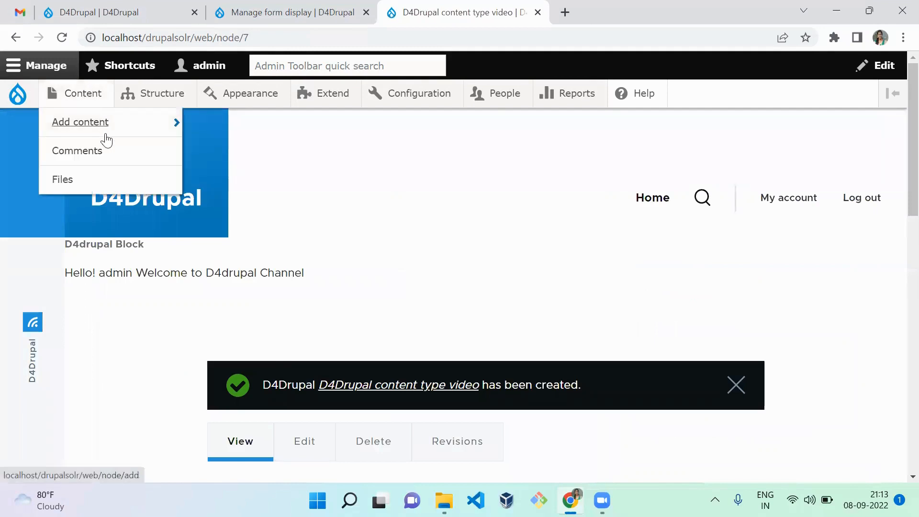
pyautogui.moveTo(120, 123)
pyautogui.click(242, 178)
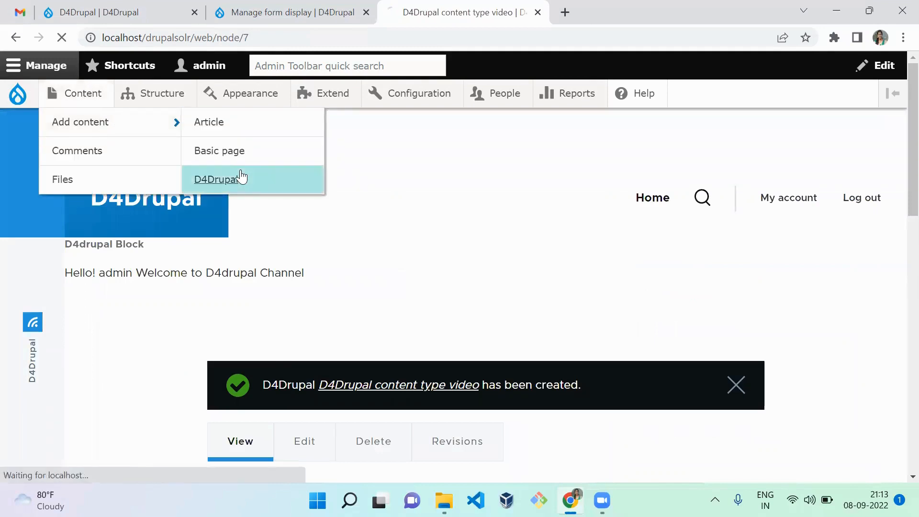
pyautogui.click(253, 287)
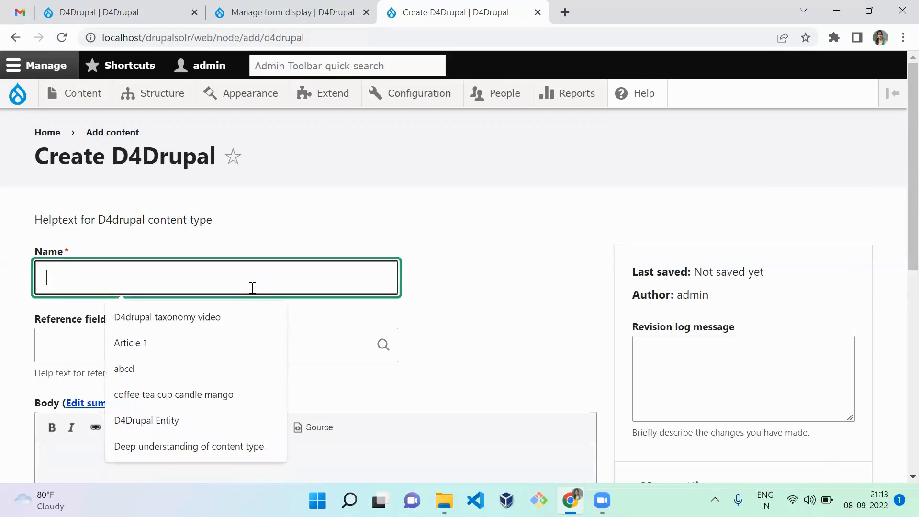
pyautogui.write('d4drupal')
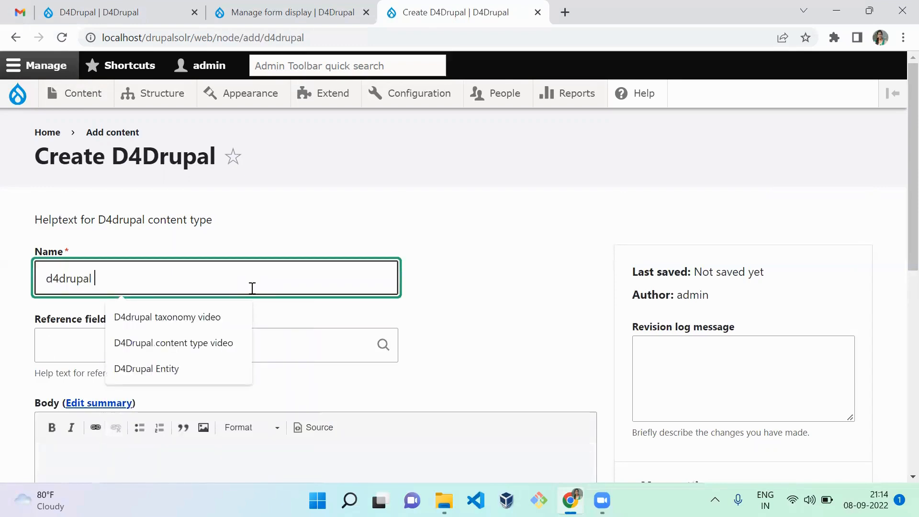
pyautogui.write(' image styling video')
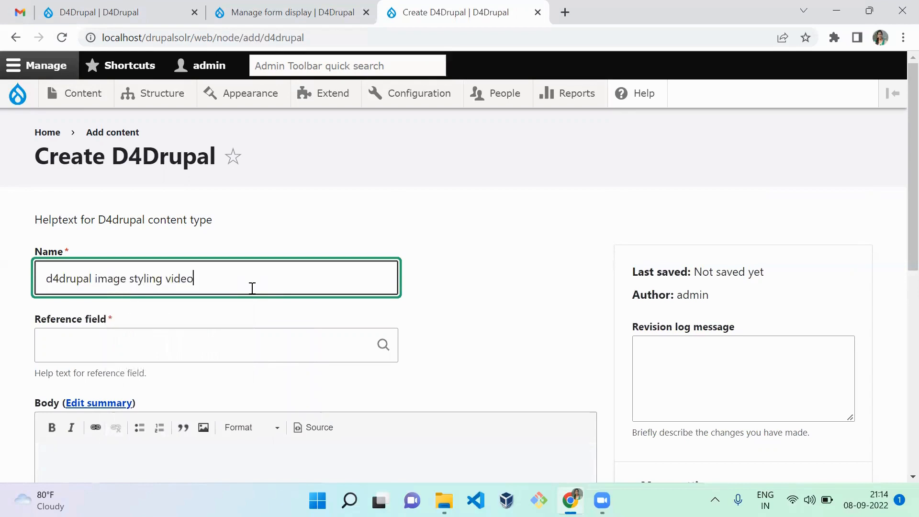
pyautogui.click(223, 345)
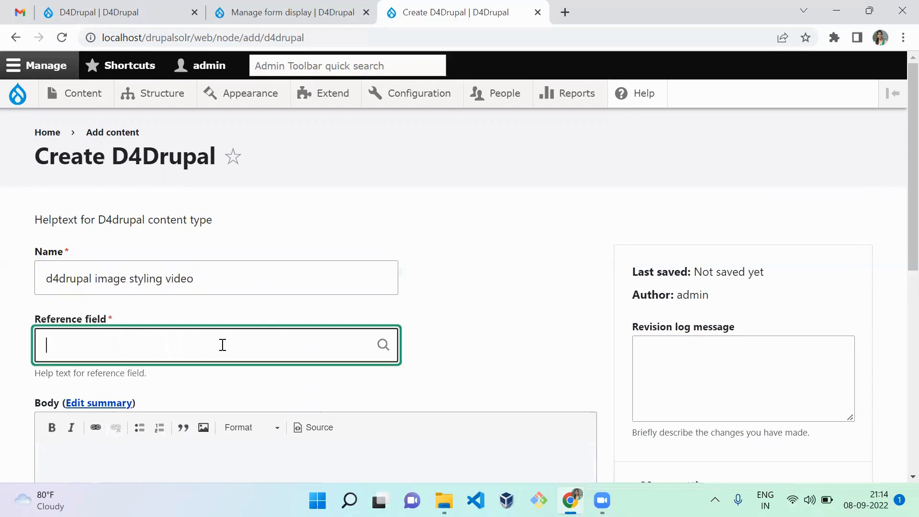
pyautogui.write('a')
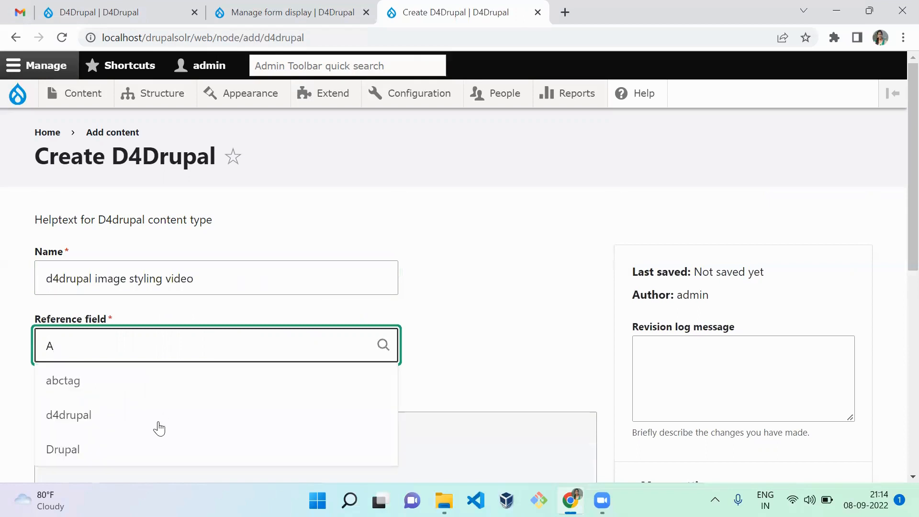
pyautogui.click(156, 431)
# Choose Hooks creation for the D4Drupal field of the image styling video item
pyautogui.moveTo(912, 181); pyautogui.dragTo(913, 363)
pyautogui.click(327, 293)
pyautogui.write('a')
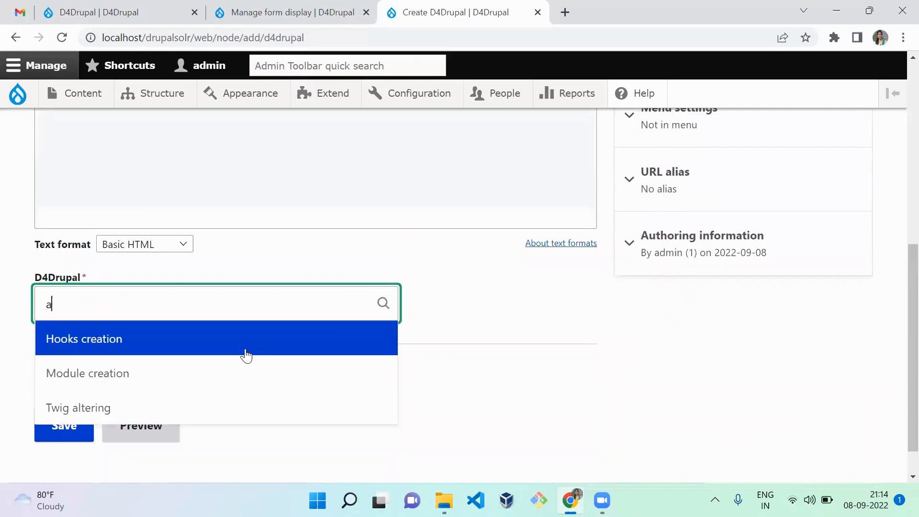
pyautogui.click(246, 355)
# Replace the D4Drupal field's term with Module creation and save the image styling video item
pyautogui.click(136, 307)
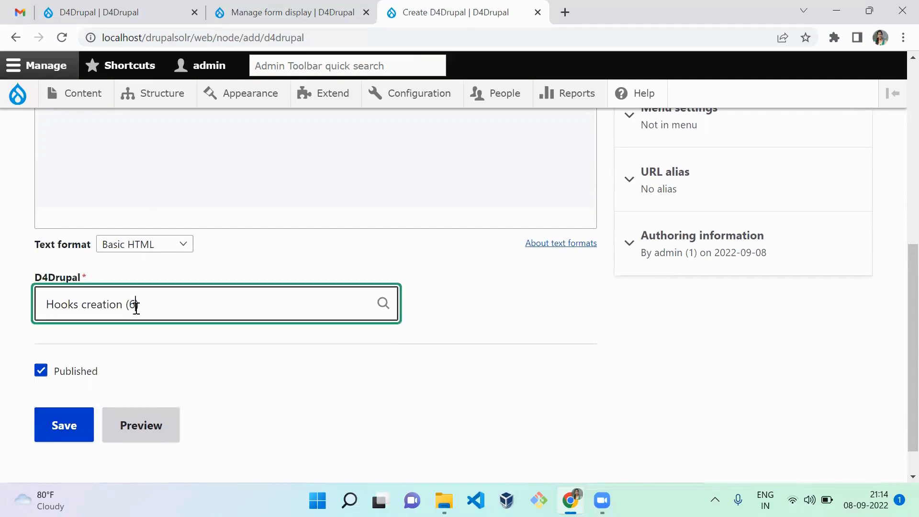
pyautogui.hotkey('shift', 'Home')
pyautogui.write('m')
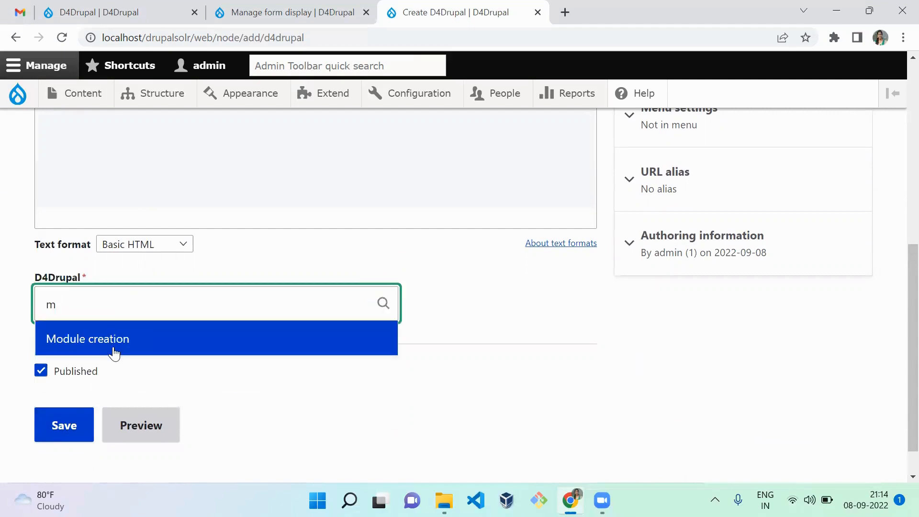
pyautogui.click(114, 349)
pyautogui.click(71, 433)
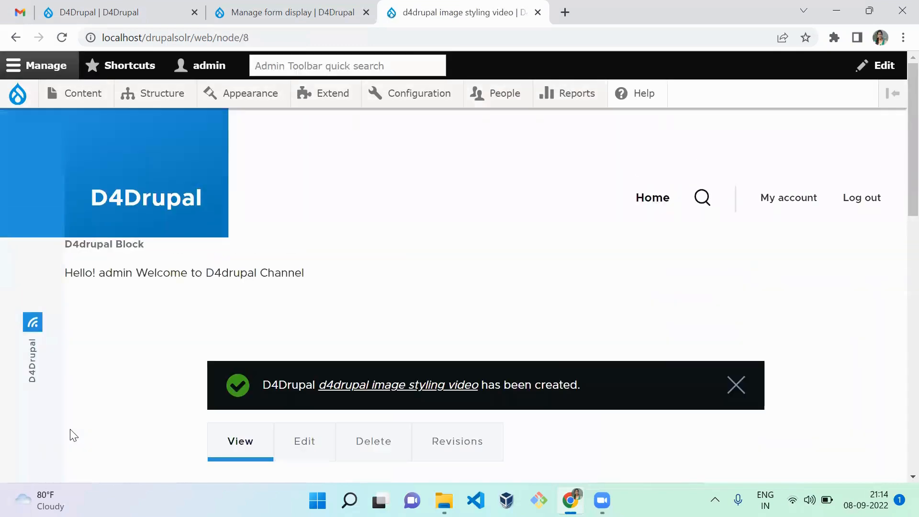
pyautogui.scroll(-10, 897, 191)
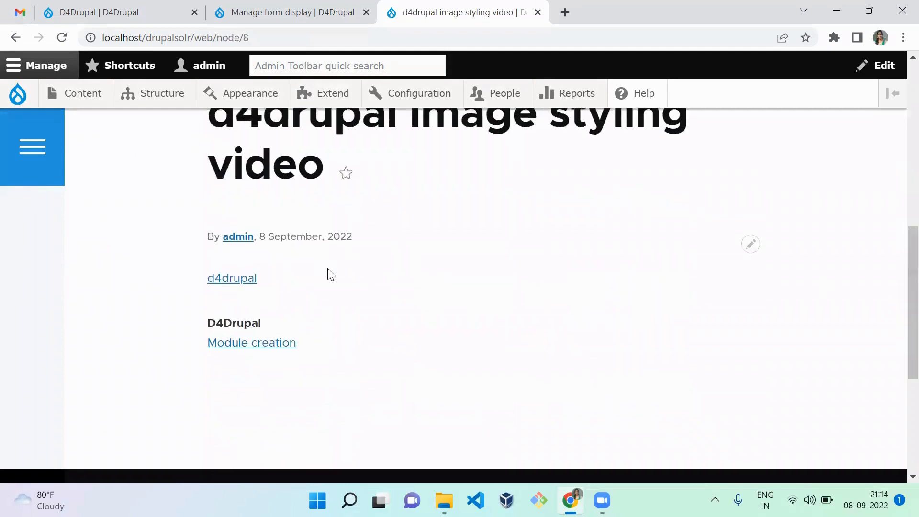
# Open the Module creation term page from the image styling video item and review the content listed under it
pyautogui.click(258, 348)
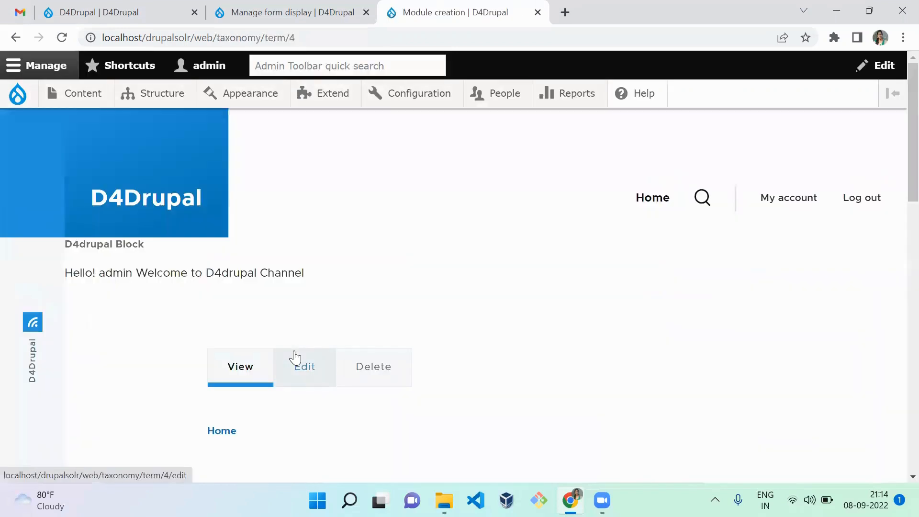
pyautogui.scroll(-5, 899, 281)
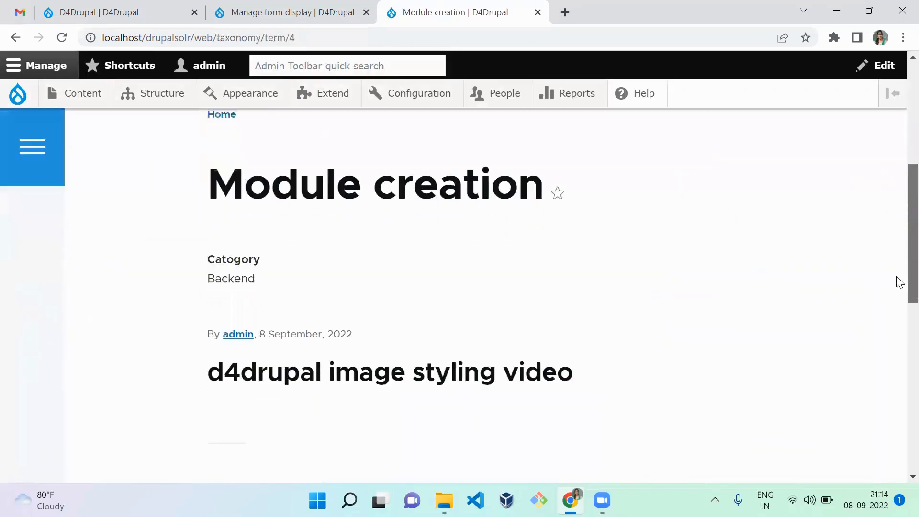
pyautogui.scroll(-4, 900, 281)
pyautogui.scroll(2, 898, 326)
pyautogui.scroll(-3, 899, 336)
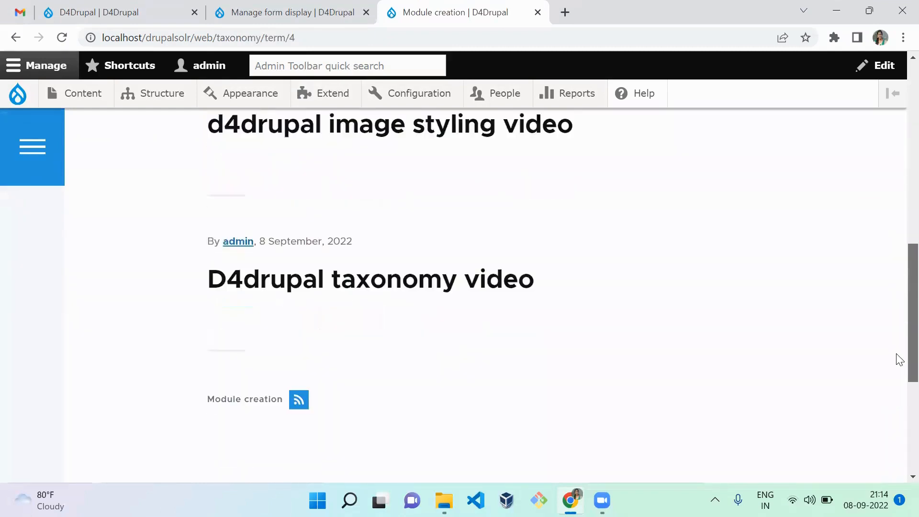
pyautogui.scroll(2, 899, 359)
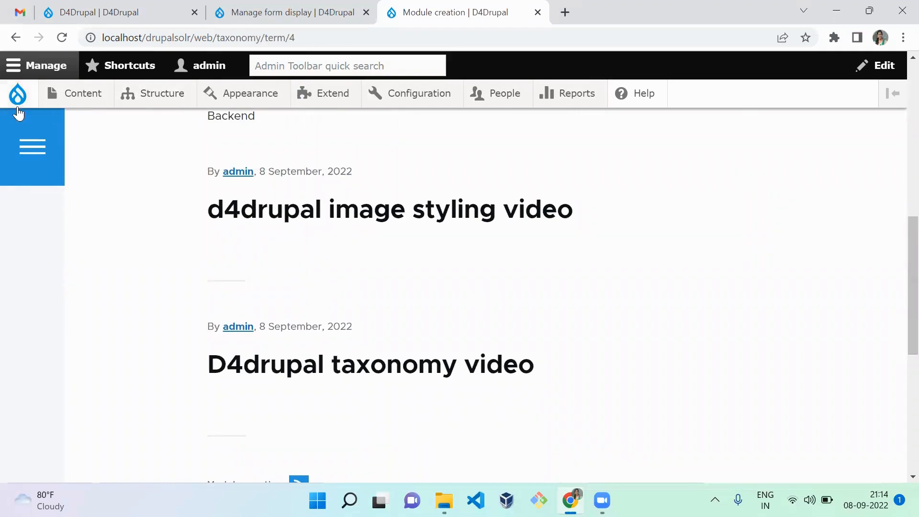
# Open the D4Drupal content type video item from the content list and review its Twig altering term page
pyautogui.click(91, 93)
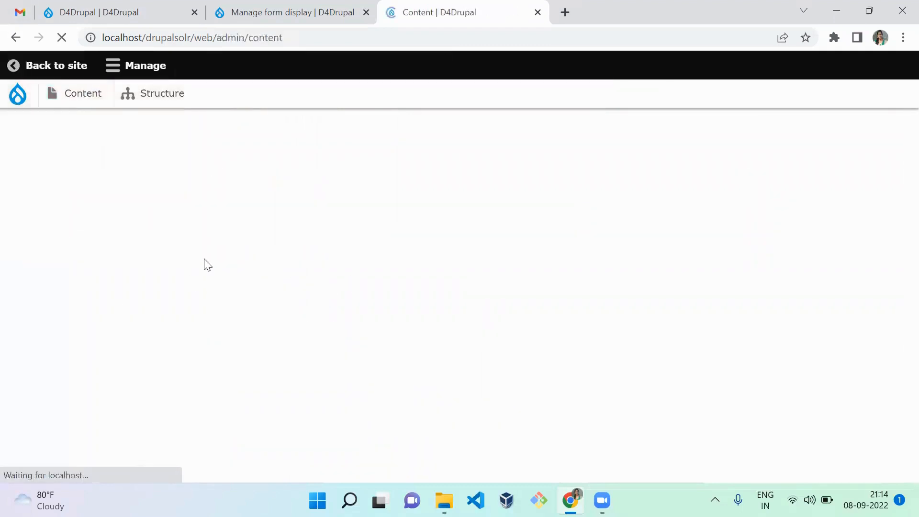
pyautogui.scroll(-6, 897, 232)
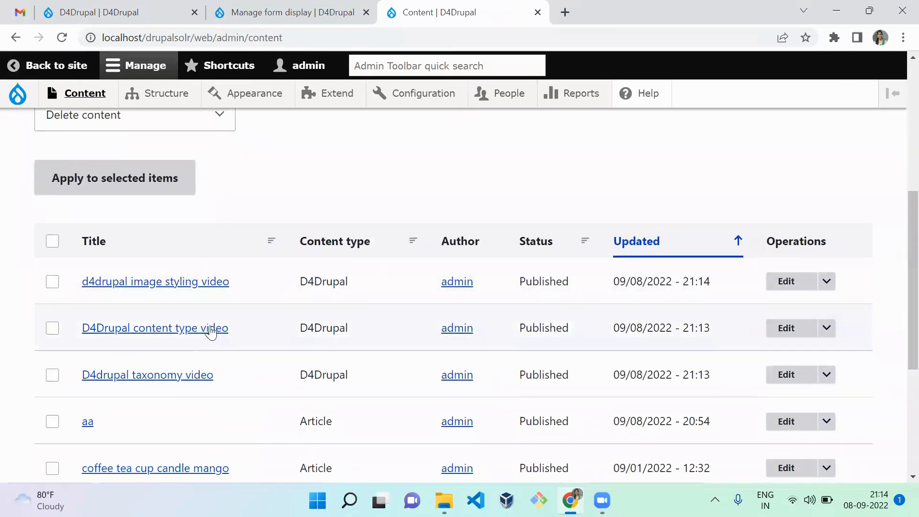
pyautogui.click(211, 332)
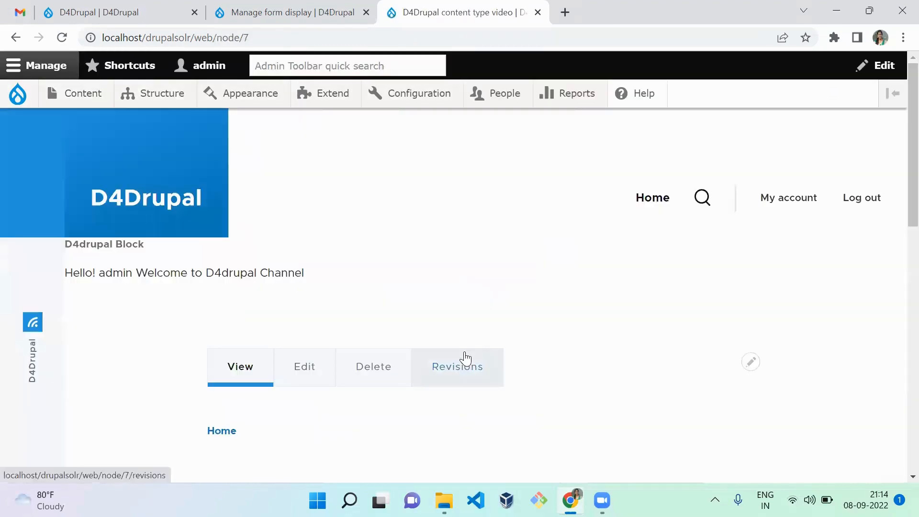
pyautogui.moveTo(897, 148); pyautogui.dragTo(896, 306)
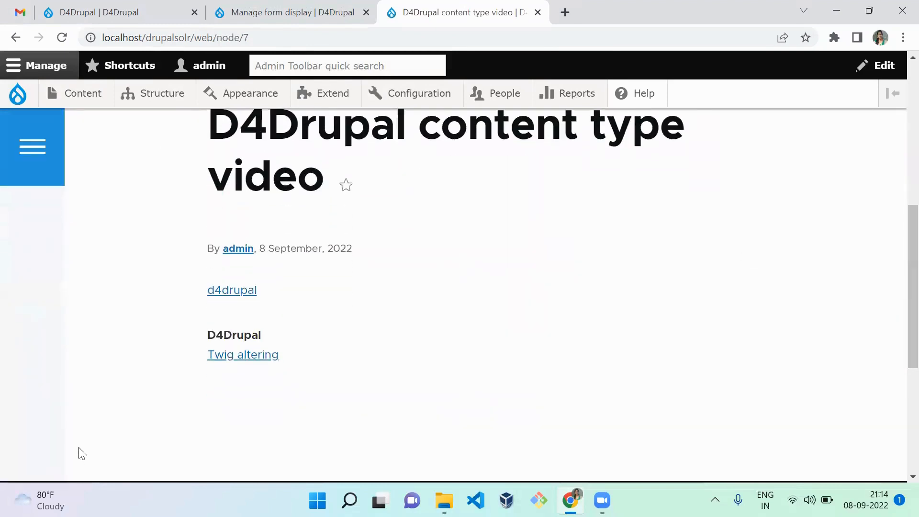
pyautogui.click(251, 357)
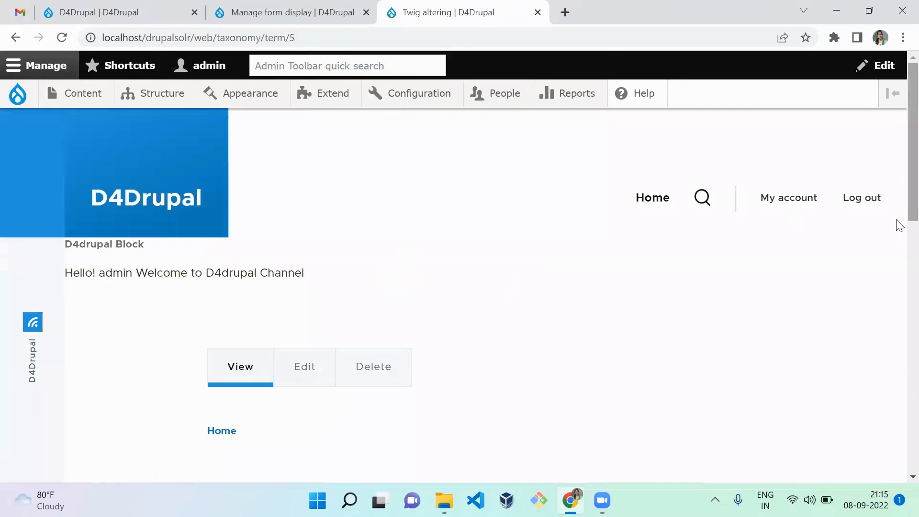
pyautogui.scroll(-1, 900, 243)
pyautogui.moveTo(898, 239); pyautogui.dragTo(898, 314)
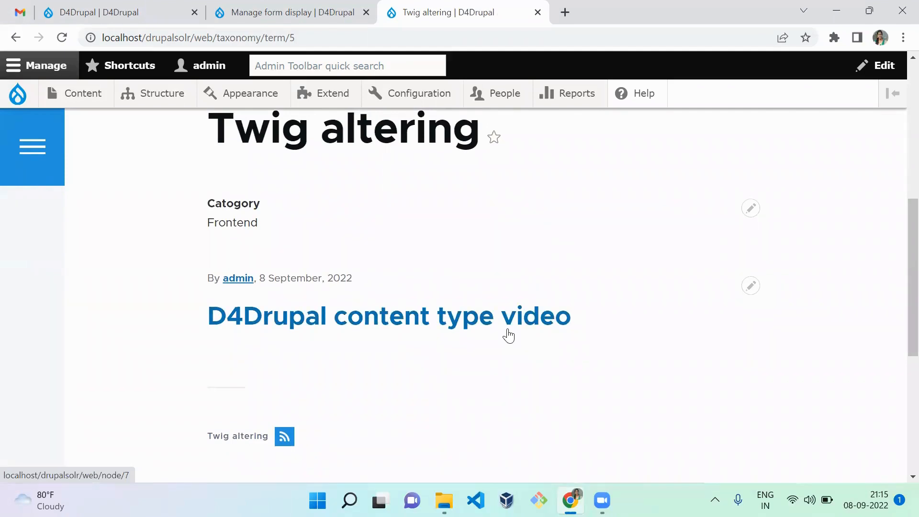
# Search the site's views list for taxonomy and check the page path of the Taxonomy term view
pyautogui.moveTo(160, 98)
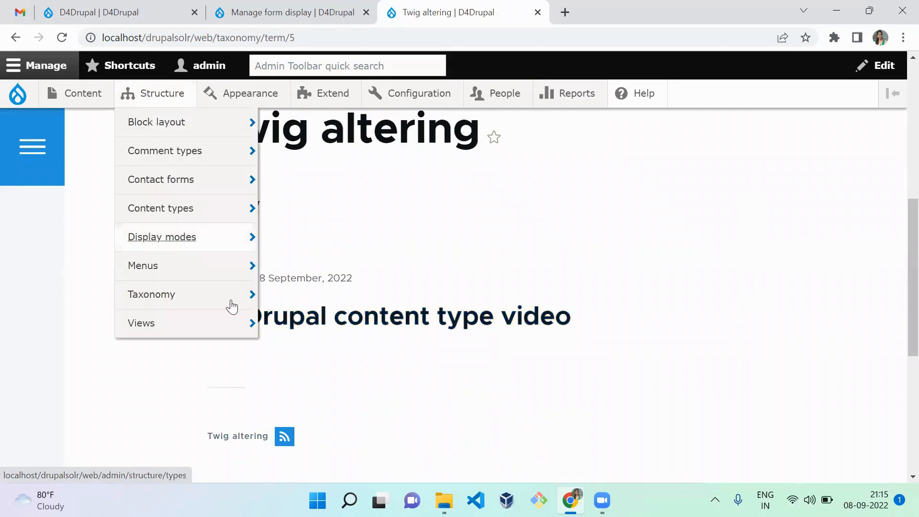
pyautogui.click(237, 332)
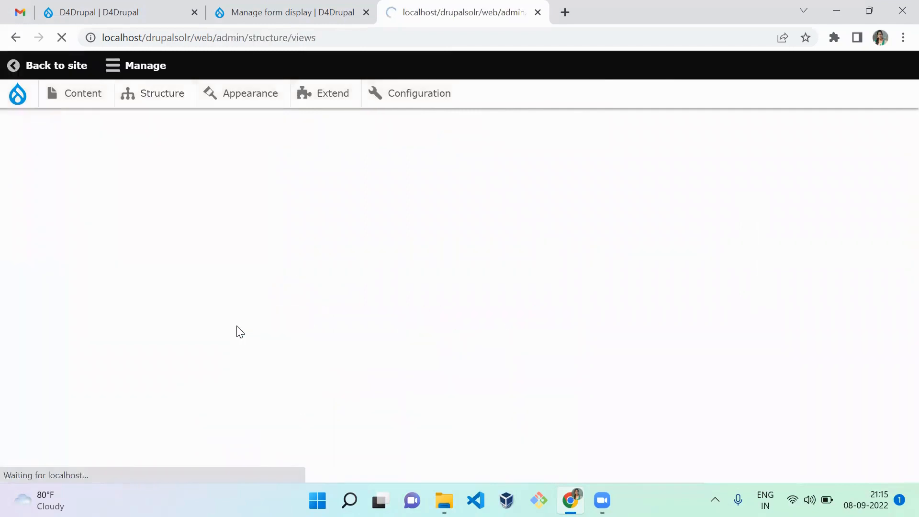
pyautogui.hotkey('ctrl', 'f')
pyautogui.write('ta')
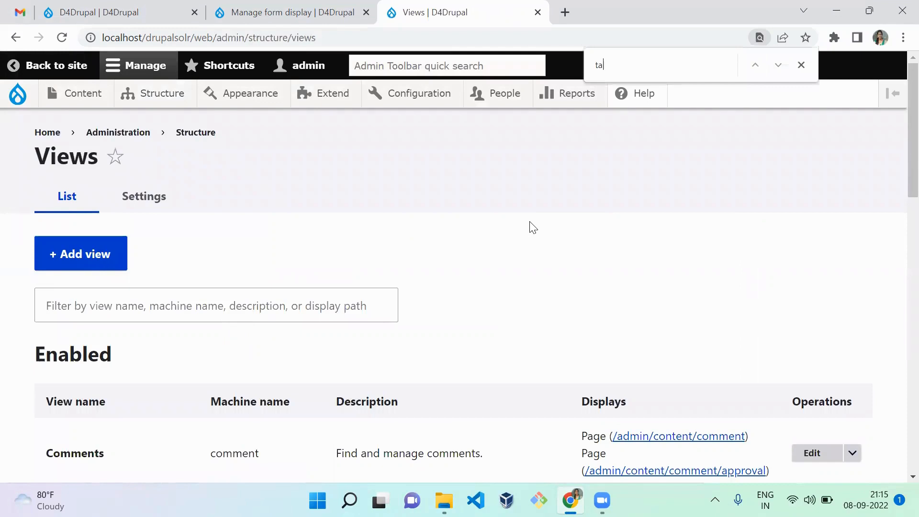
pyautogui.write('xonomy')
pyautogui.press('Escape')
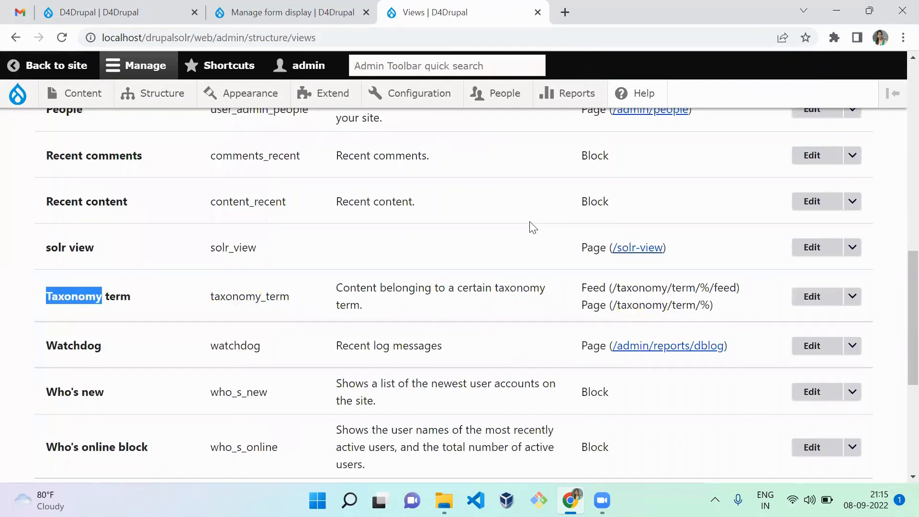
pyautogui.moveTo(607, 307); pyautogui.dragTo(736, 304)
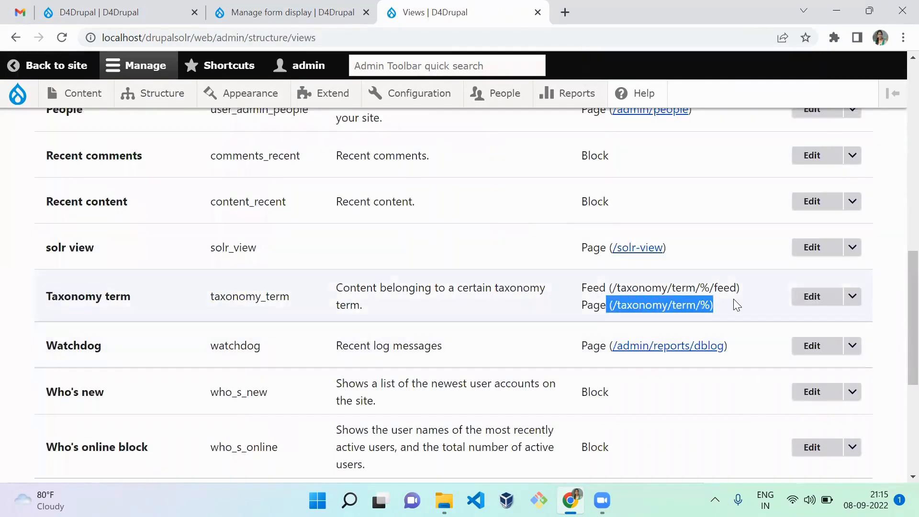
# Open the Taxonomy term view for editing and examine its format, contextual filters and other advanced settings
pyautogui.click(820, 298)
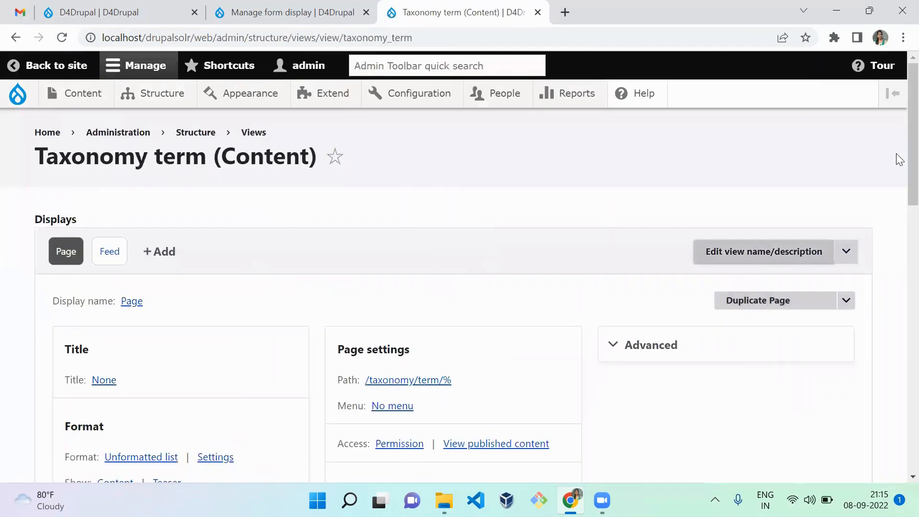
pyautogui.scroll(-5, 897, 199)
pyautogui.click(690, 122)
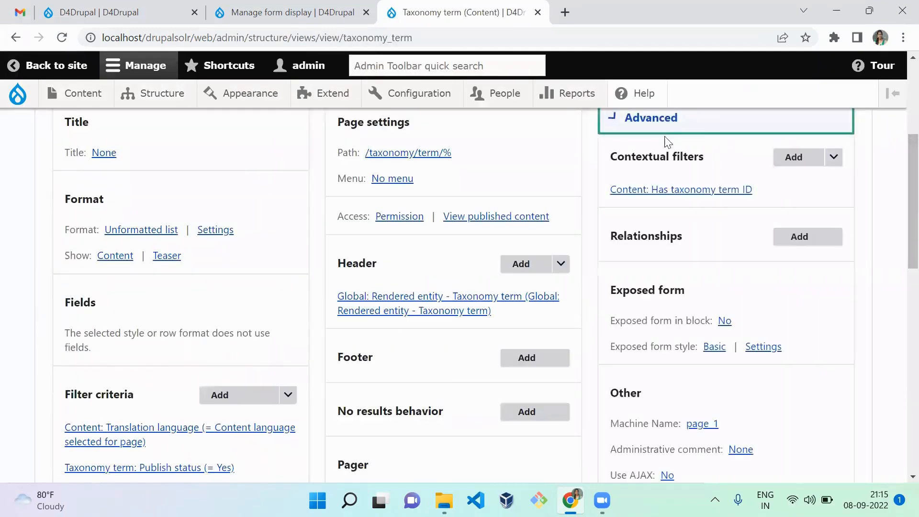
pyautogui.scroll(-1, 898, 190)
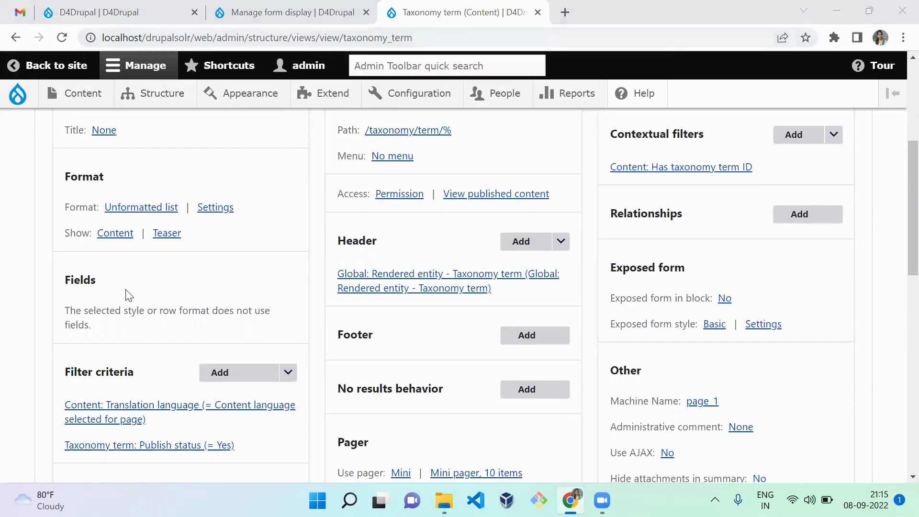
pyautogui.moveTo(218, 249); pyautogui.dragTo(98, 239)
pyautogui.click(178, 293)
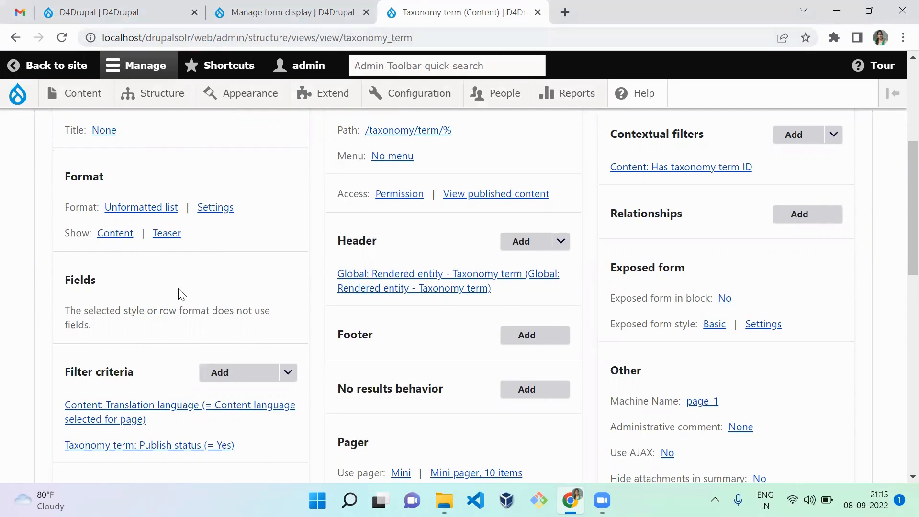
# Open the settings of the D4Drupal content type's Reference field at its reference type options
pyautogui.click(211, 14)
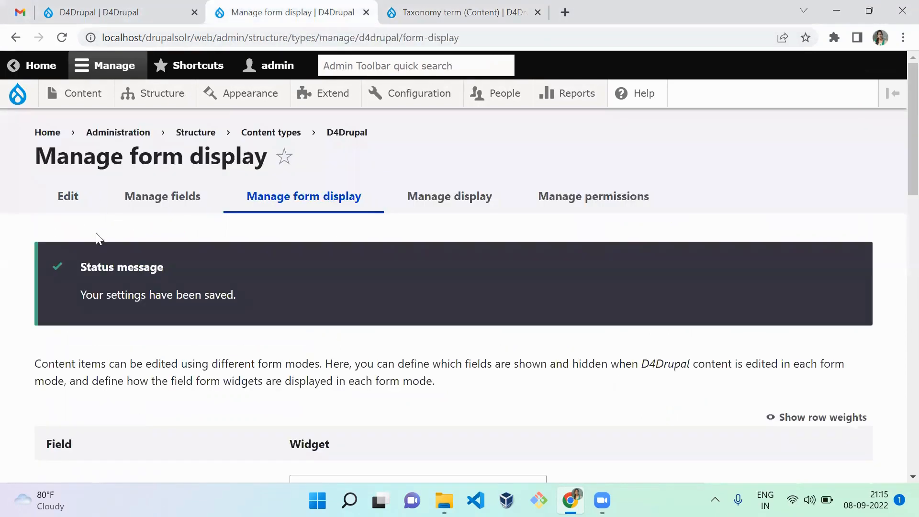
pyautogui.click(161, 196)
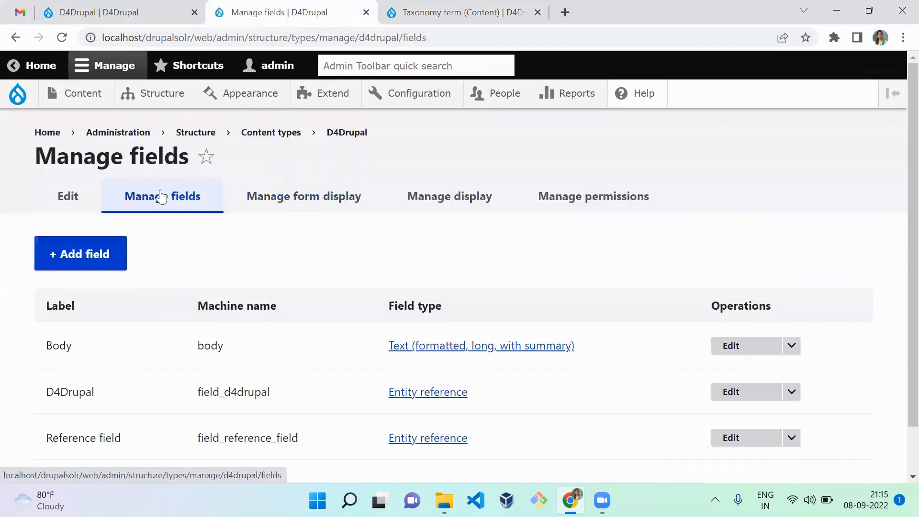
pyautogui.scroll(-1, 900, 246)
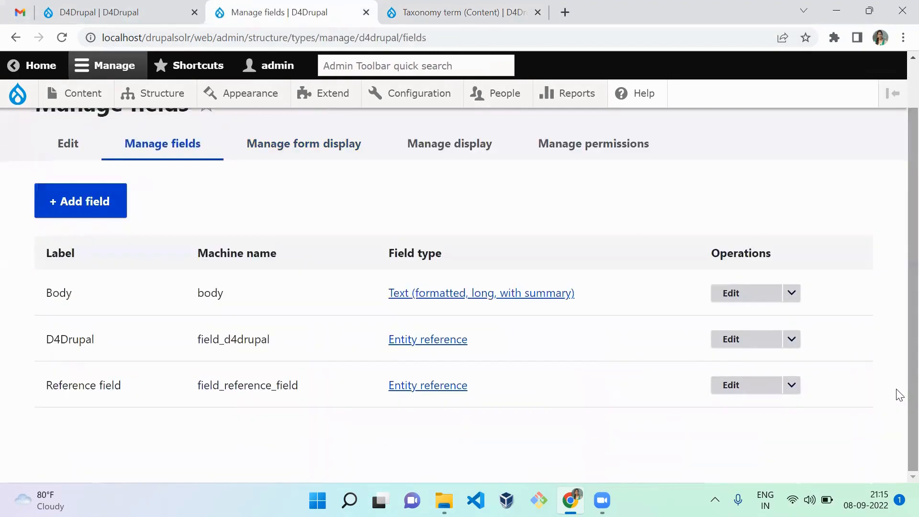
pyautogui.click(736, 389)
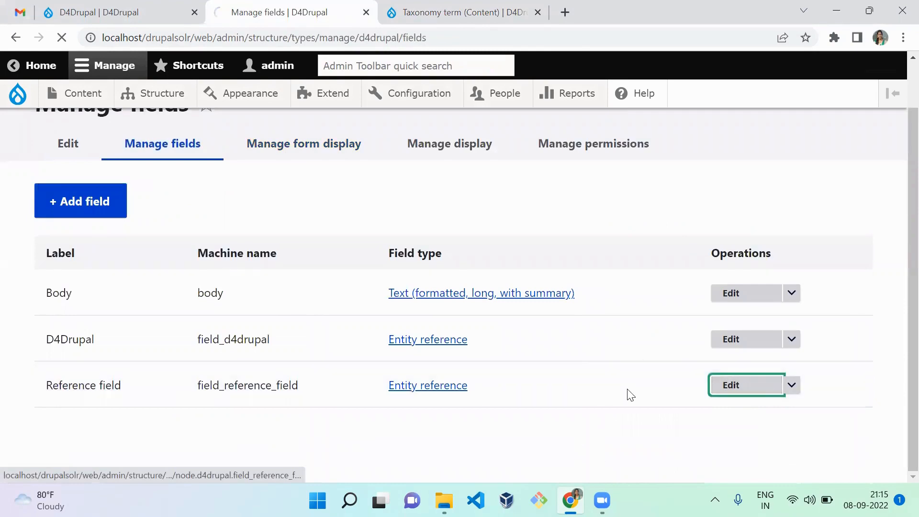
pyautogui.scroll(-5, 900, 272)
pyautogui.scroll(-3, 899, 278)
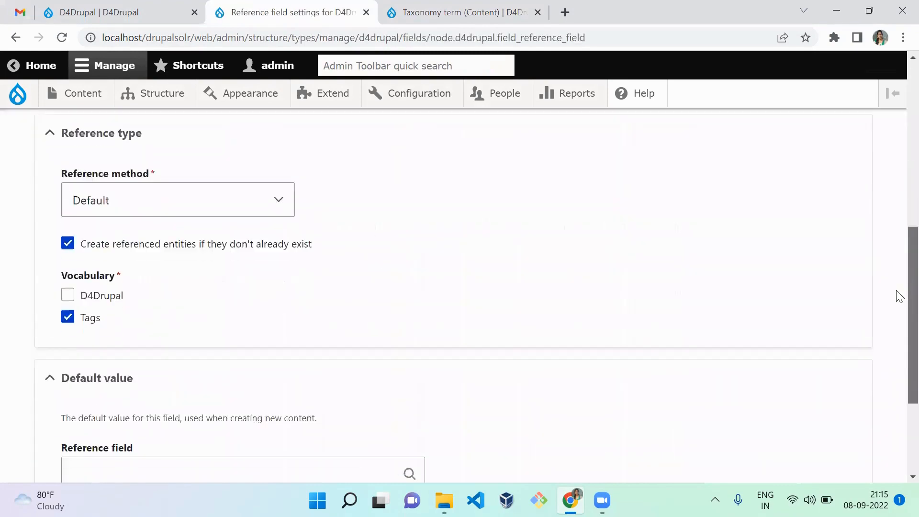
pyautogui.scroll(1, 897, 287)
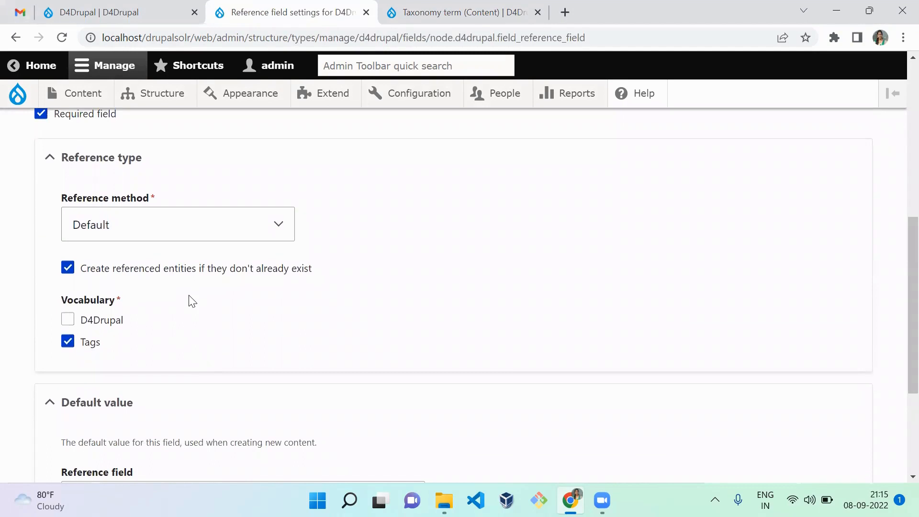
# Set the Reference field's reference method to Views: Filter by an entity reference view
pyautogui.click(207, 229)
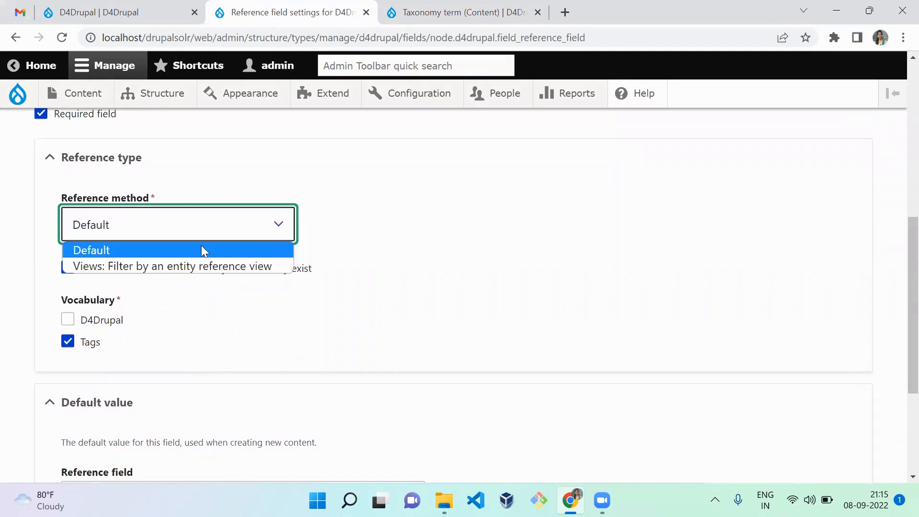
pyautogui.click(205, 268)
pyautogui.click(295, 326)
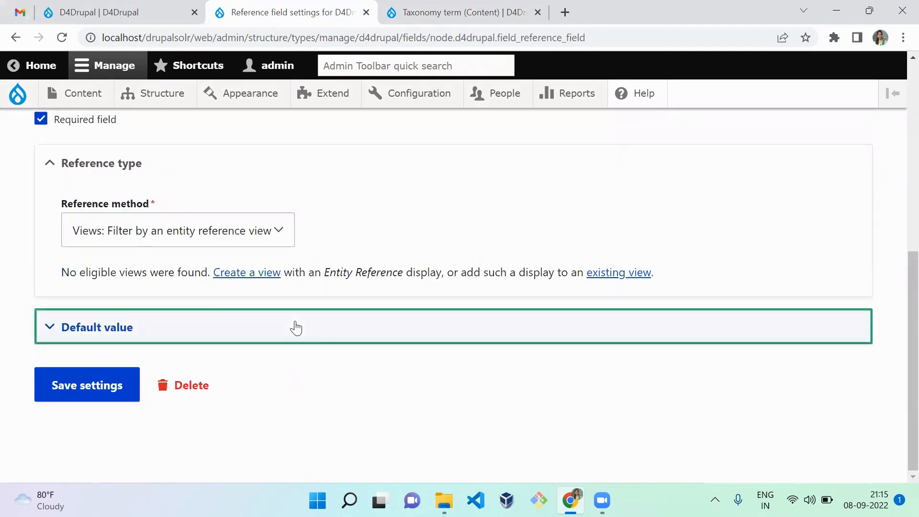
pyautogui.click(204, 323)
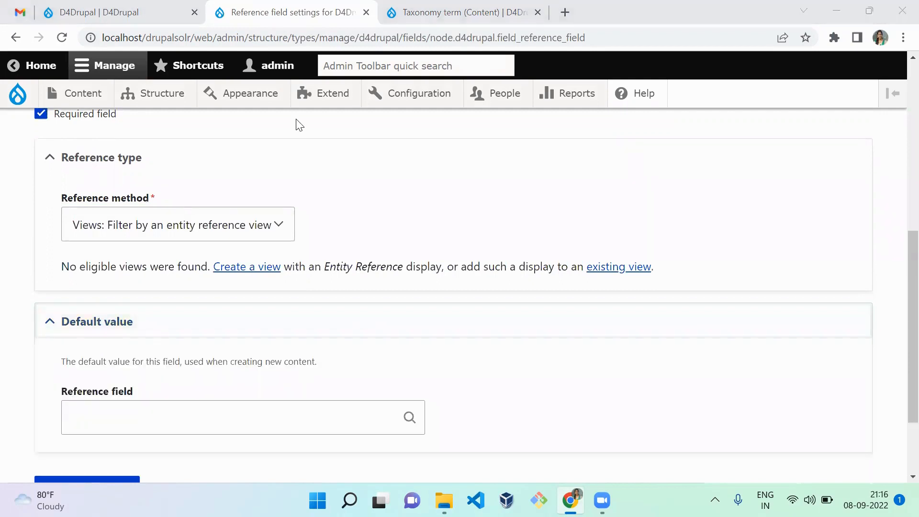
# Start a new view in the Taxonomy term view's browser tab and name it Reference field filter
pyautogui.click(422, 13)
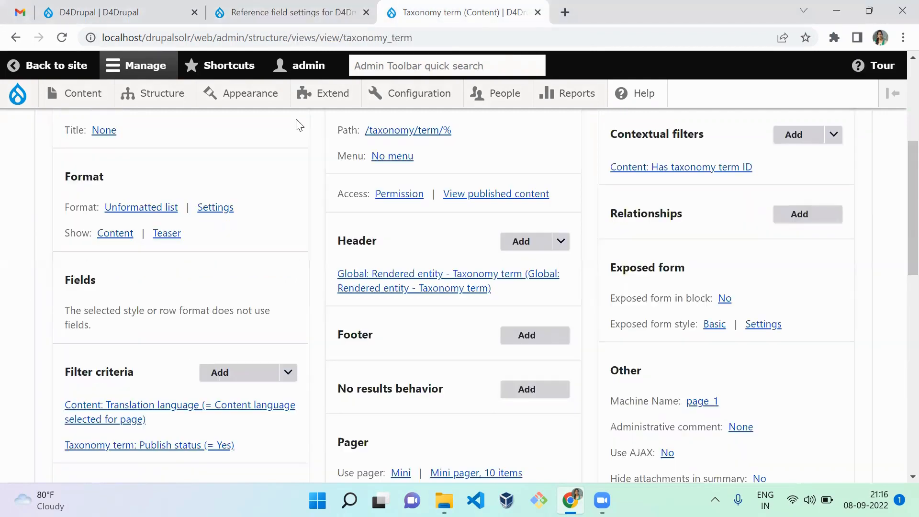
pyautogui.moveTo(143, 96)
pyautogui.moveTo(196, 324)
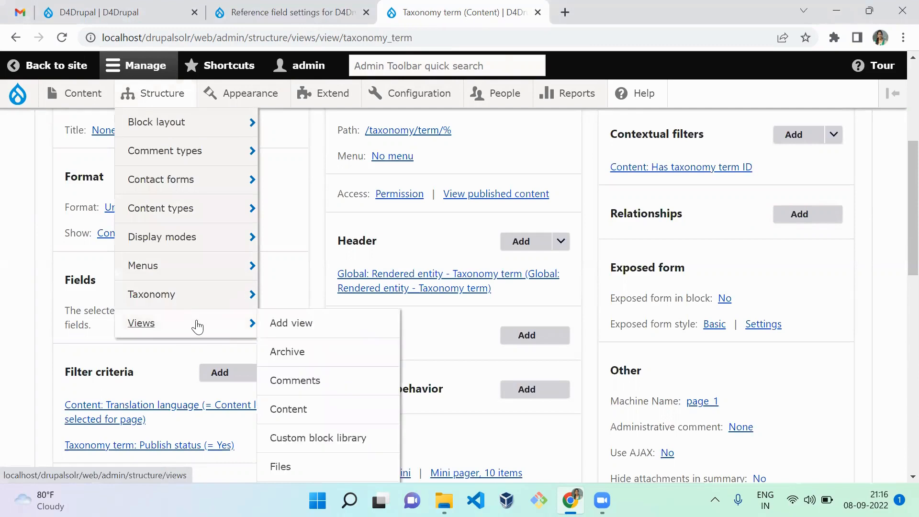
pyautogui.click(276, 326)
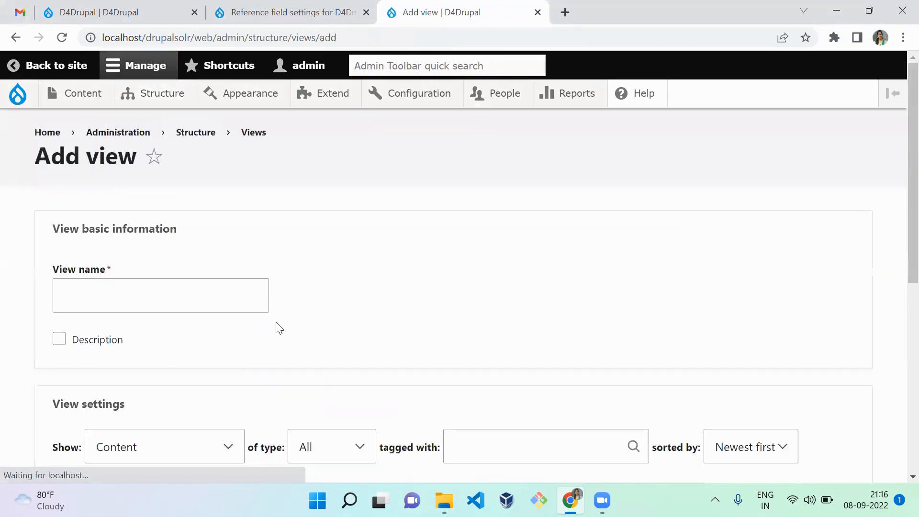
pyautogui.click(140, 298)
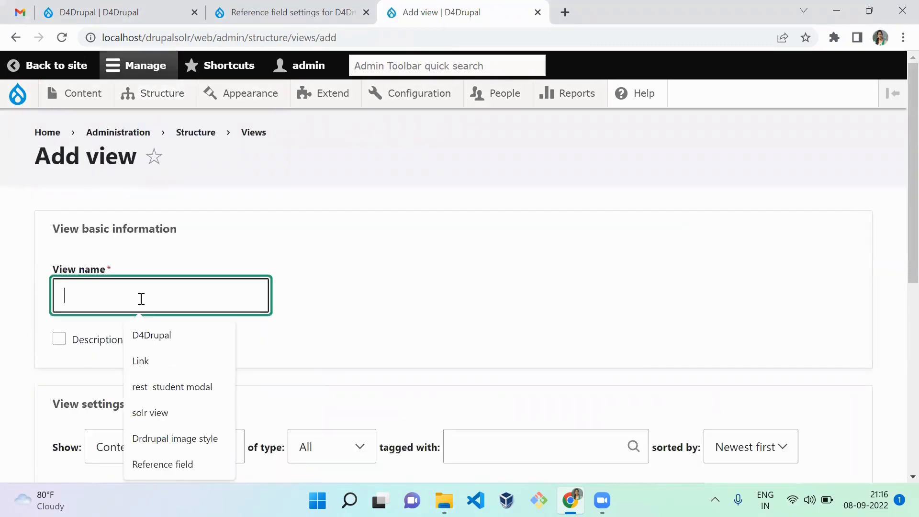
pyautogui.write('Re')
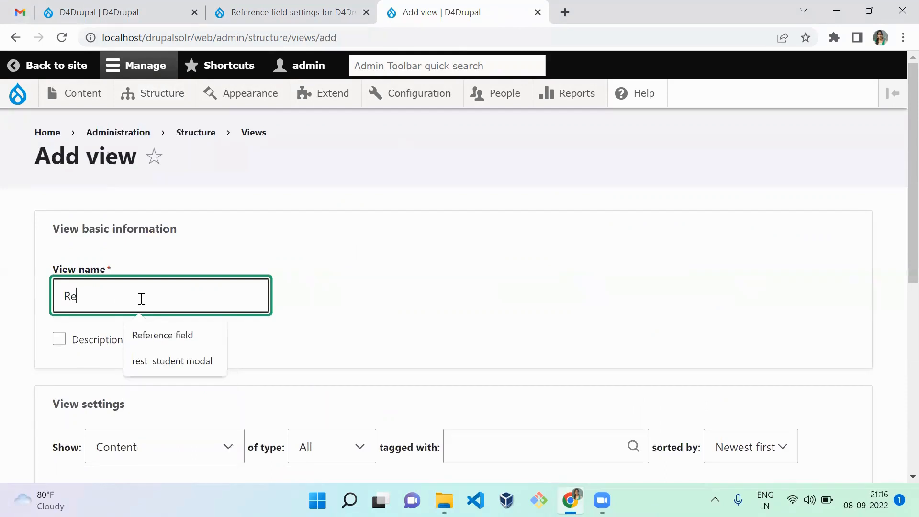
pyautogui.write('ference field')
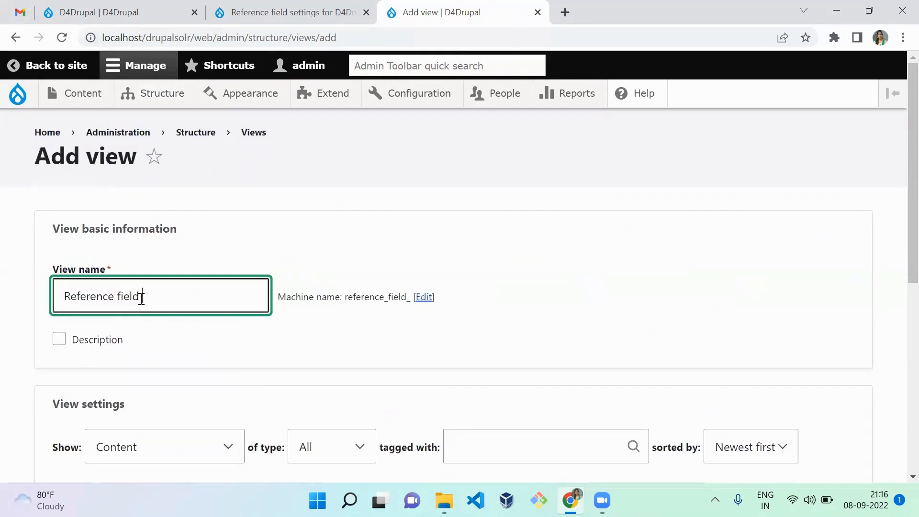
pyautogui.write(' filet')
pyautogui.press('BackSpace')
pyautogui.press('BackSpace')
pyautogui.write('ter')
pyautogui.click(335, 329)
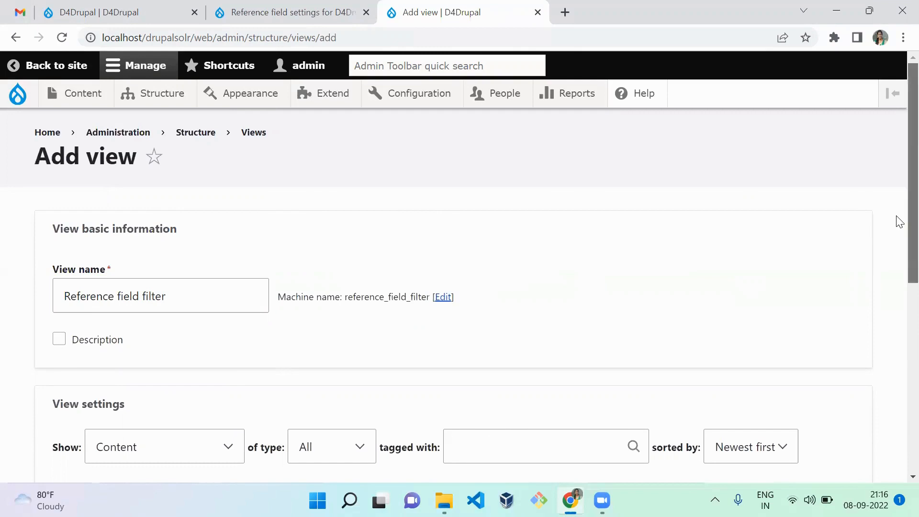
# Set the new view to show taxonomy terms of type D4Drupal
pyautogui.scroll(-5, 897, 287)
pyautogui.click(151, 207)
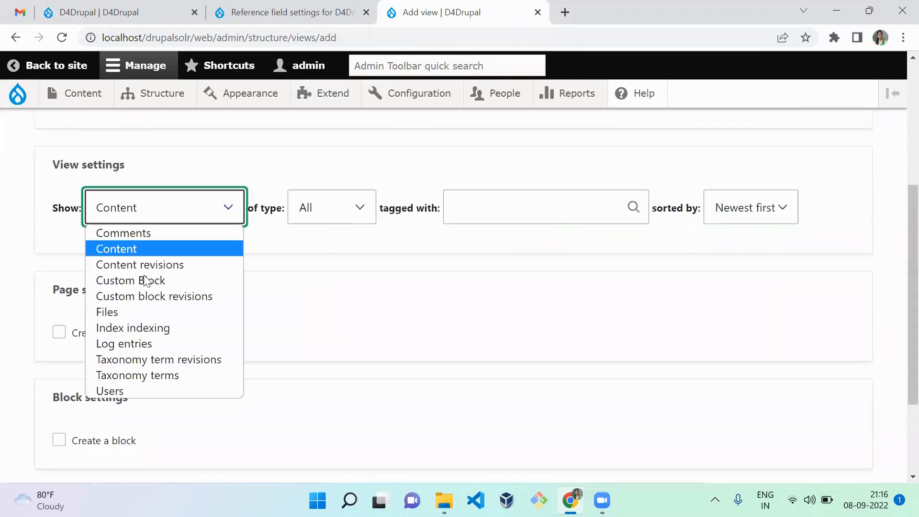
pyautogui.click(157, 375)
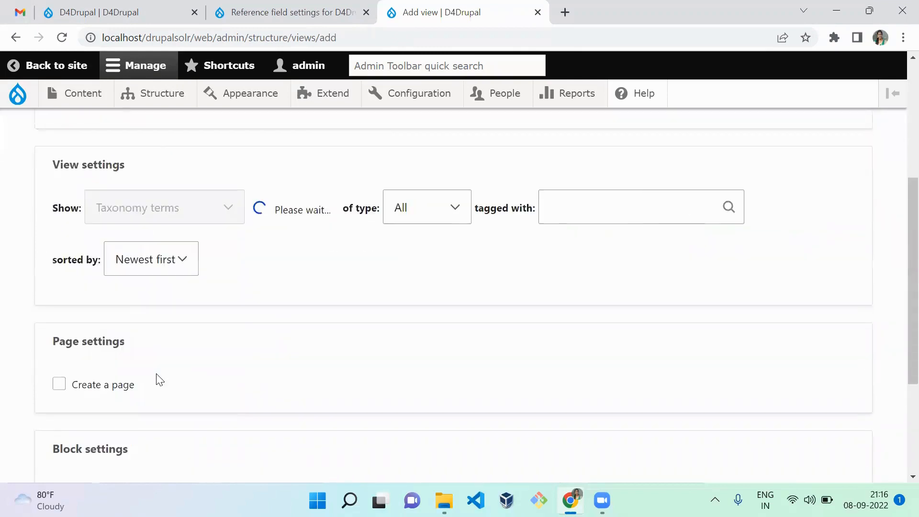
pyautogui.click(307, 217)
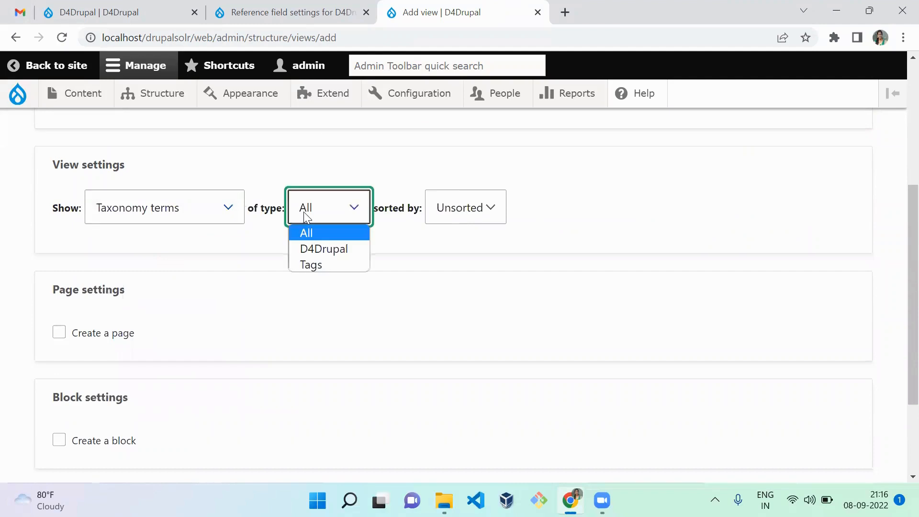
pyautogui.click(314, 250)
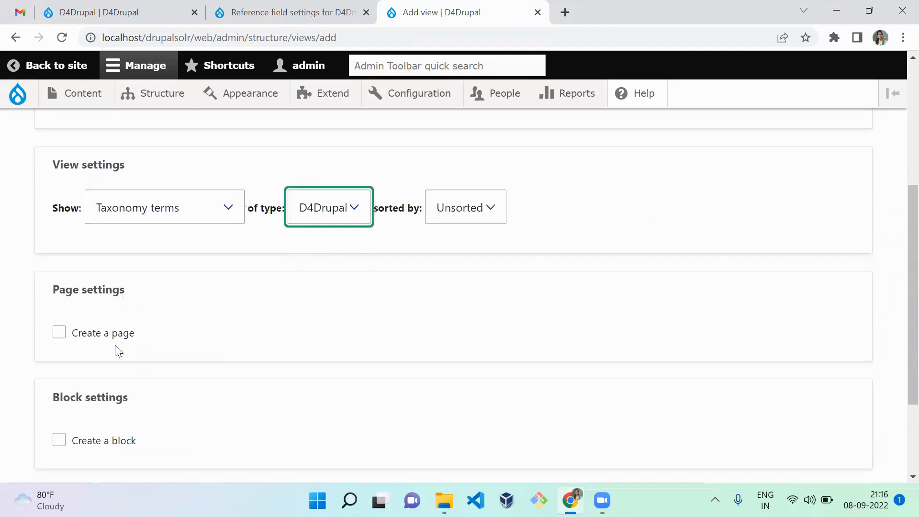
# Enable creating a page for the view with its default settings, and save the view for editing
pyautogui.moveTo(118, 335); pyautogui.dragTo(99, 455)
pyautogui.click(103, 338)
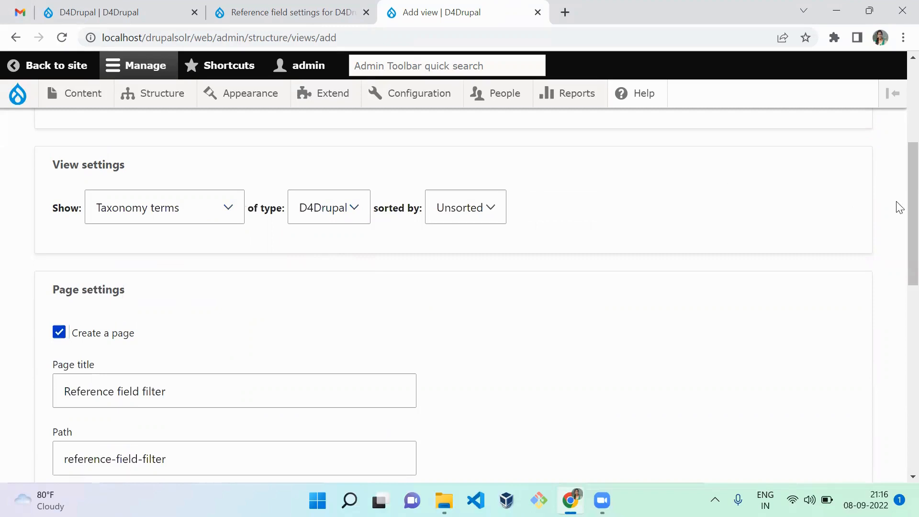
pyautogui.moveTo(897, 205); pyautogui.dragTo(896, 379)
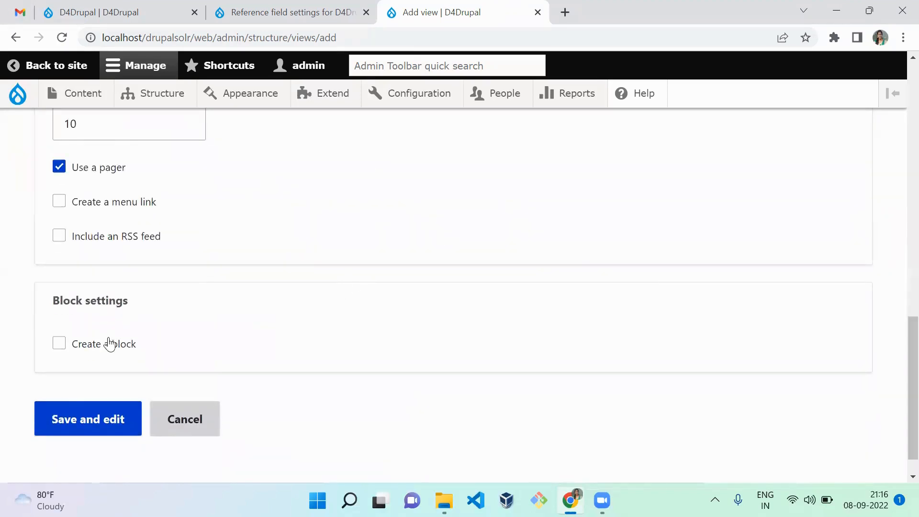
pyautogui.click(100, 433)
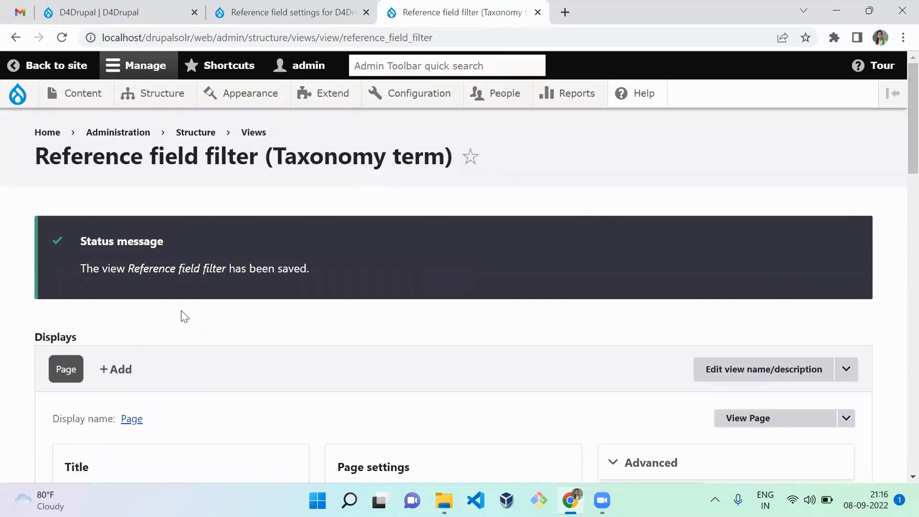
# Add an Entity Reference display to the Reference field filter view
pyautogui.click(123, 370)
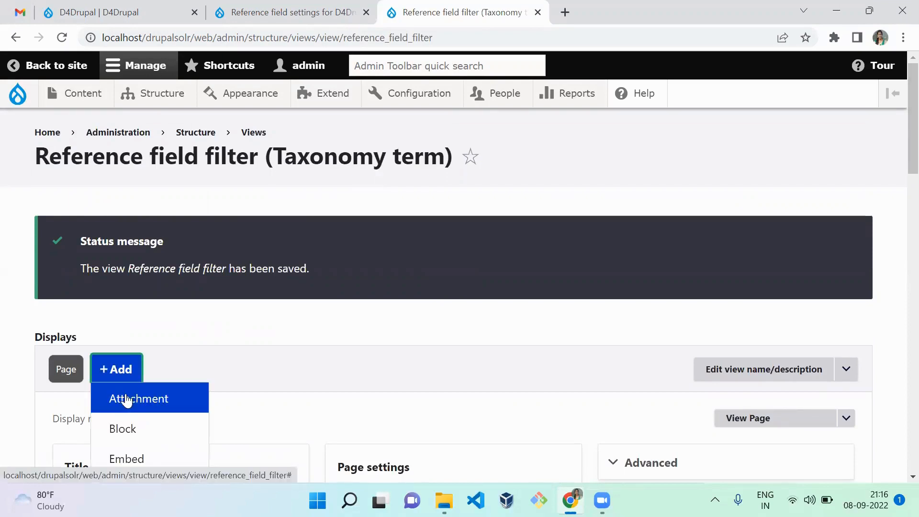
pyautogui.scroll(-1, 129, 415)
pyautogui.scroll(-2, 132, 416)
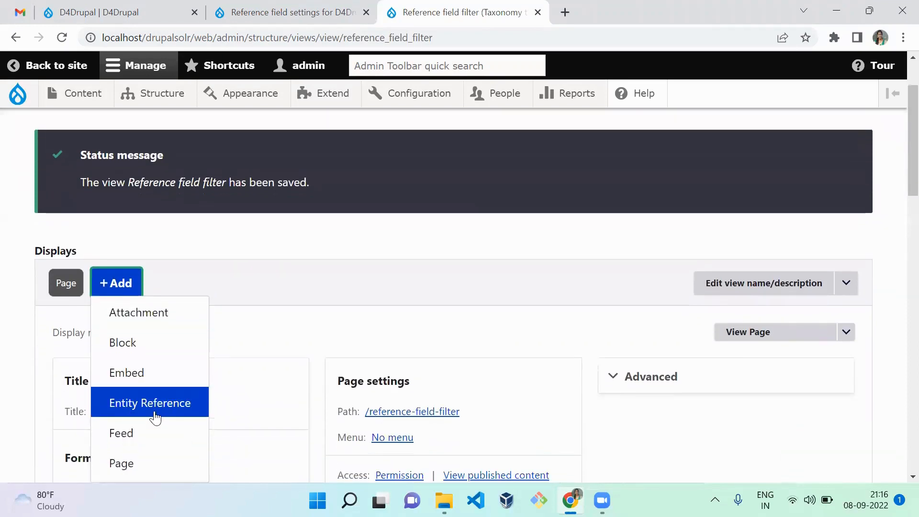
pyautogui.click(142, 405)
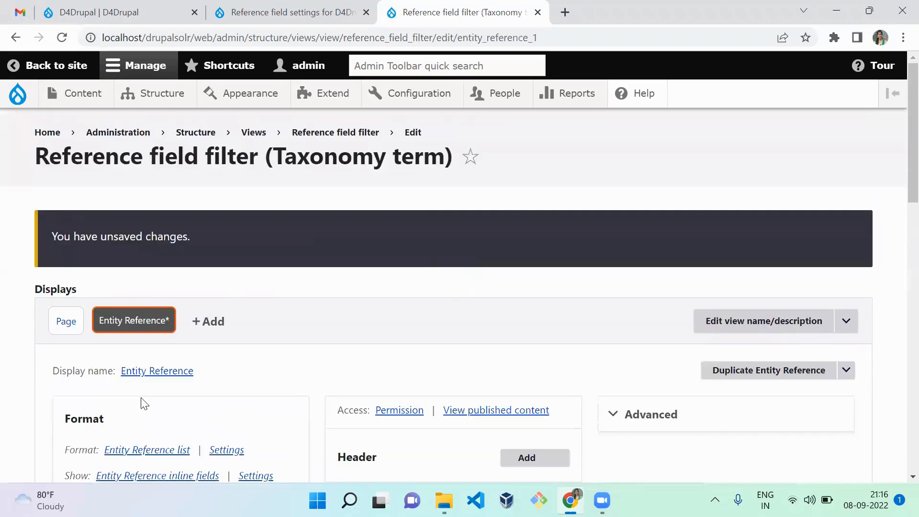
pyautogui.doubleClick(135, 237)
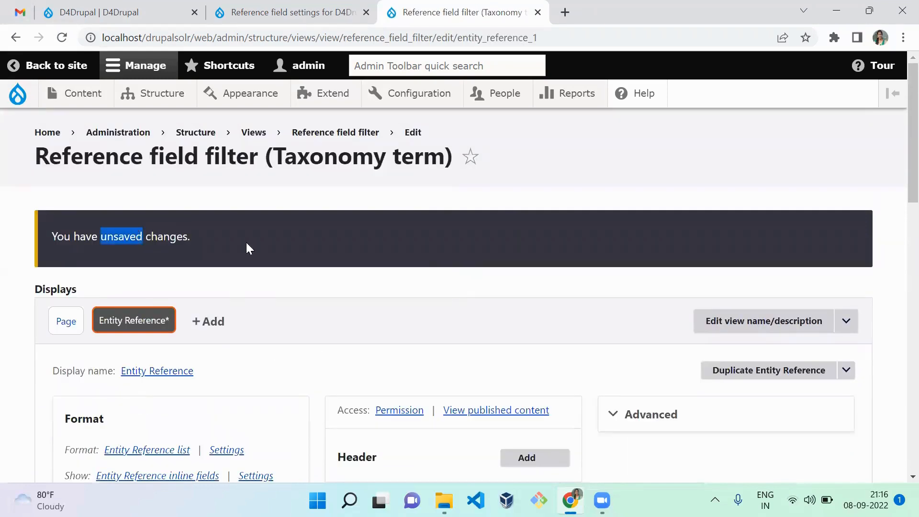
pyautogui.click(289, 301)
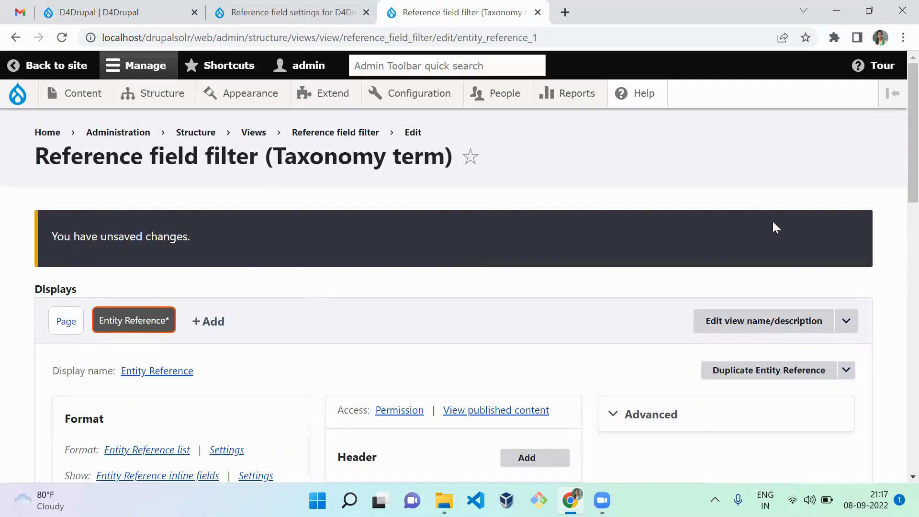
# Set Taxonomy term: Name as the search field in the Entity Reference list format's settings
pyautogui.scroll(-8, 899, 159)
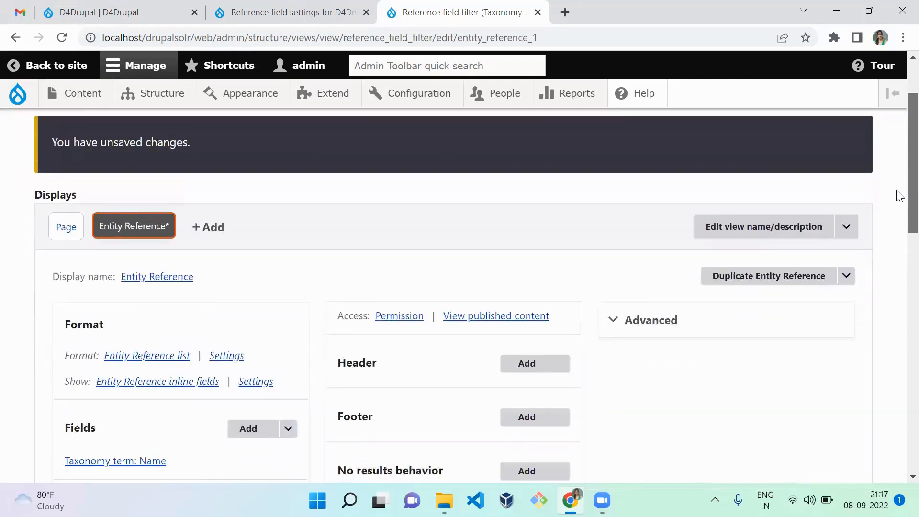
pyautogui.scroll(-2, 899, 304)
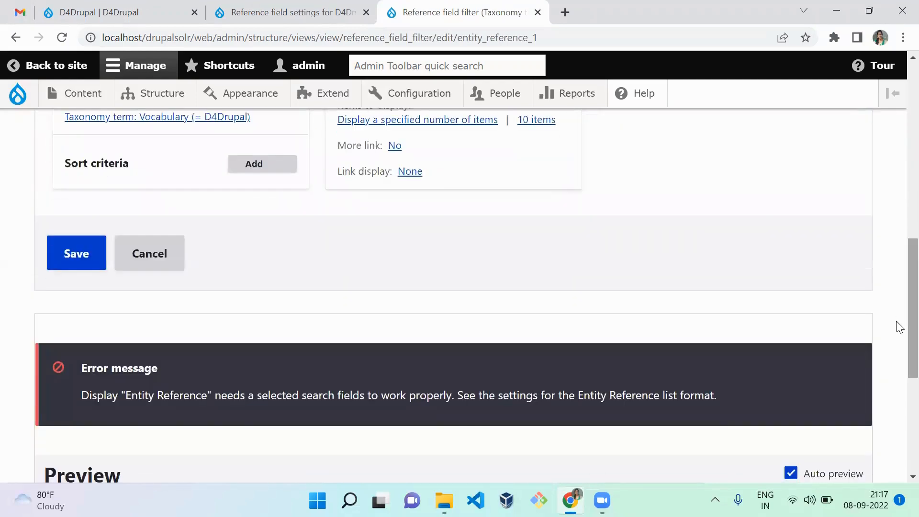
pyautogui.moveTo(476, 385); pyautogui.dragTo(477, 384)
pyautogui.tripleClick(477, 384)
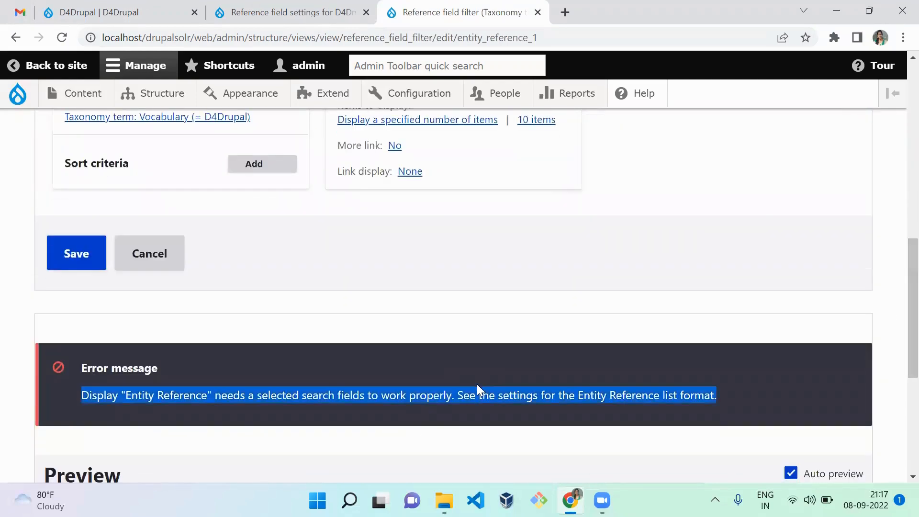
pyautogui.click(550, 362)
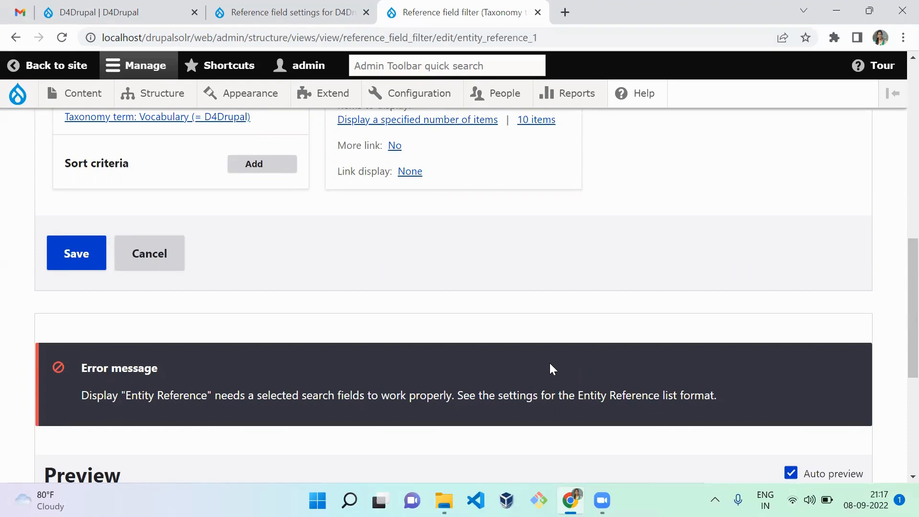
pyautogui.moveTo(897, 295); pyautogui.dragTo(899, 183)
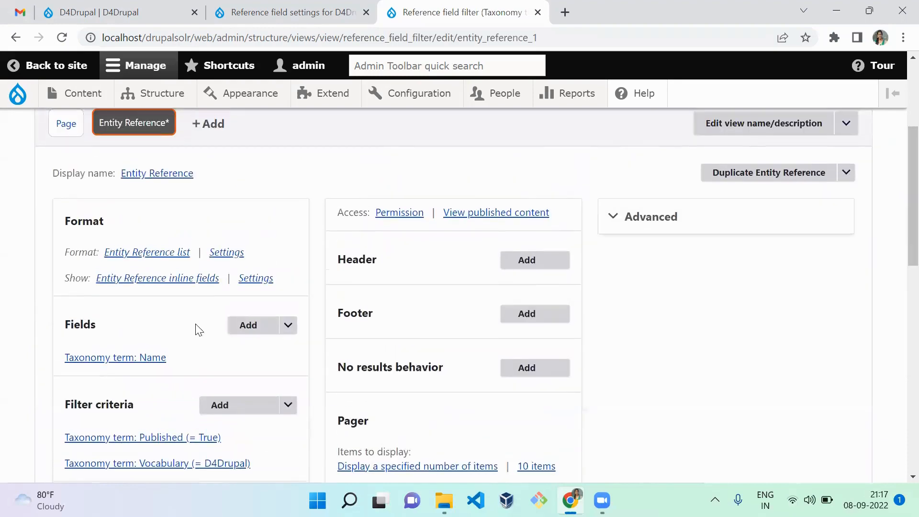
pyautogui.click(227, 253)
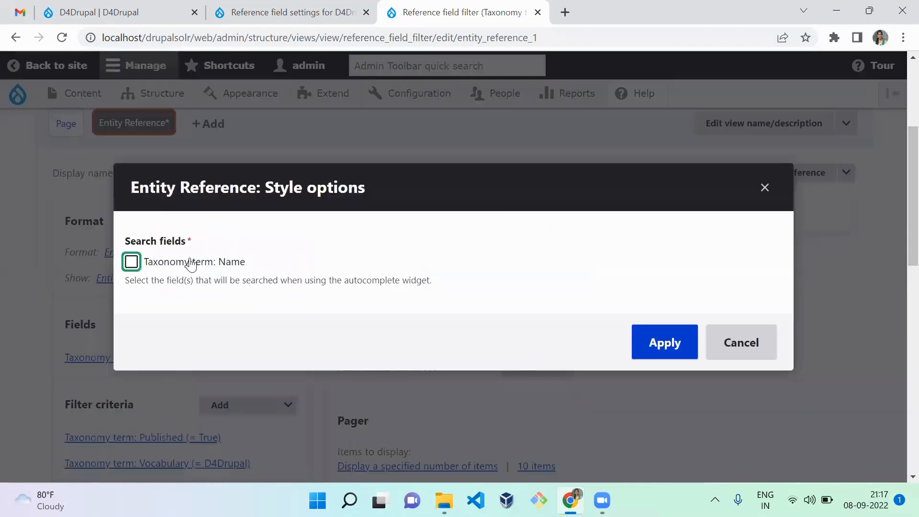
pyautogui.click(191, 263)
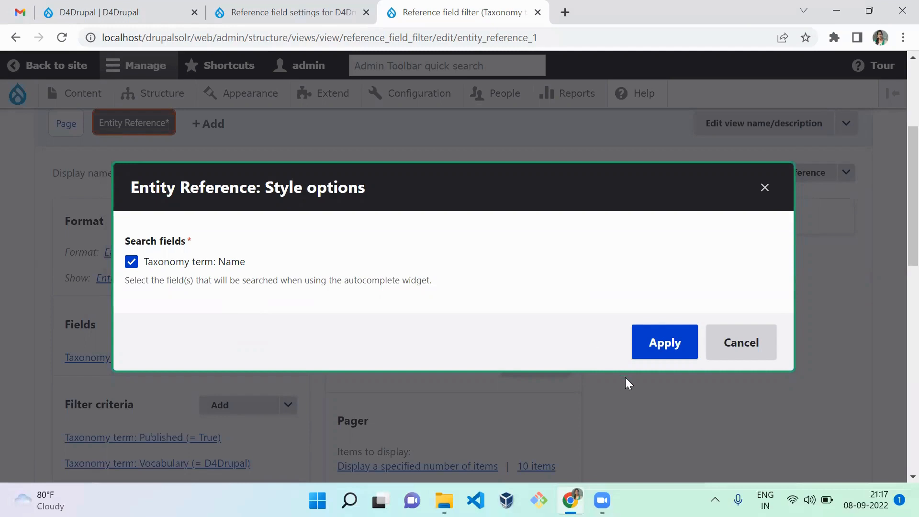
pyautogui.click(654, 350)
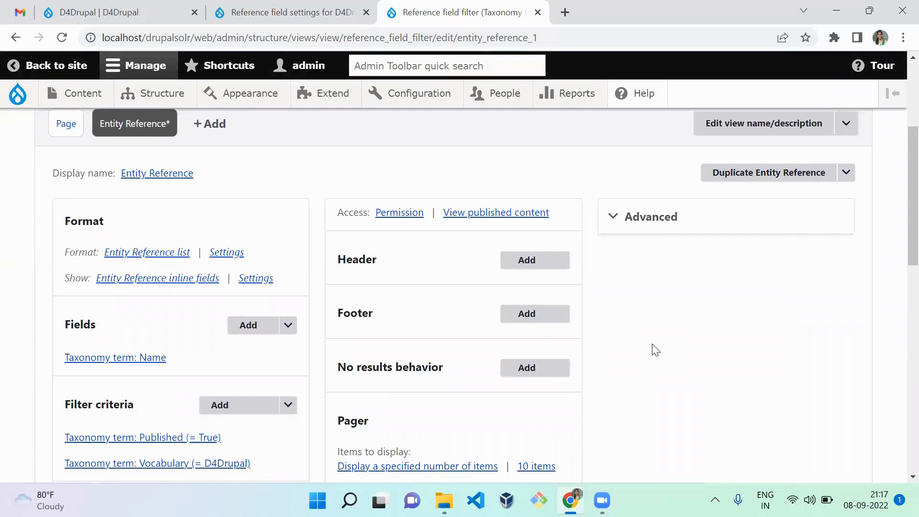
# Add the Catogory (field_catogory) field as a filter criterion for this entity_reference display only
pyautogui.moveTo(897, 242); pyautogui.dragTo(899, 264)
pyautogui.click(248, 317)
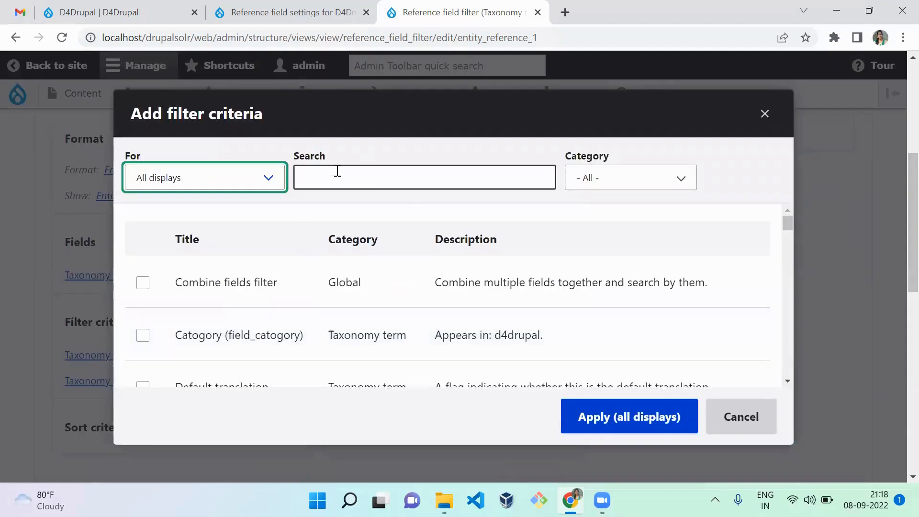
pyautogui.click(337, 171)
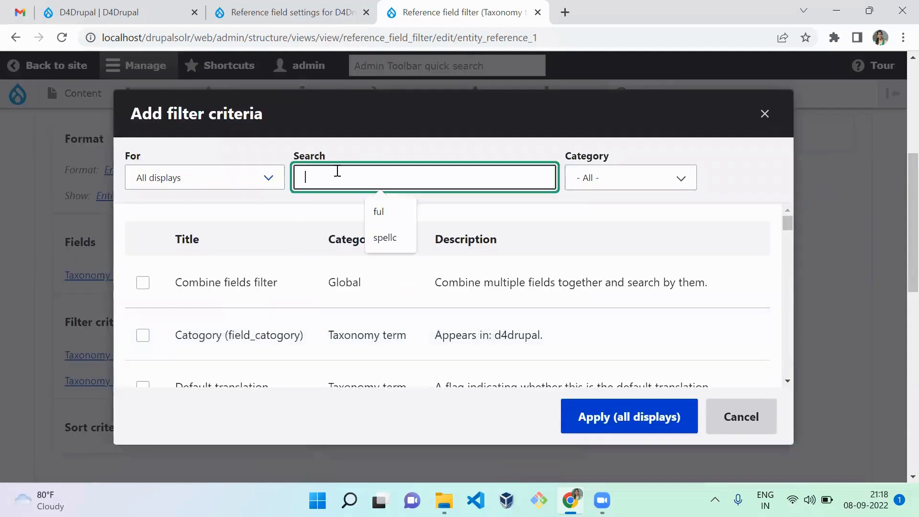
pyautogui.write('cate')
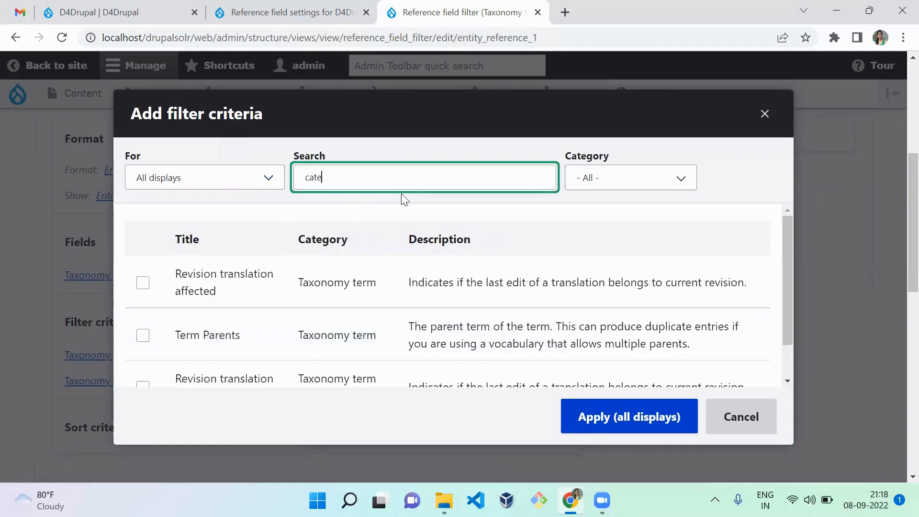
pyautogui.write('gory')
pyautogui.hotkey('ctrl', 'a')
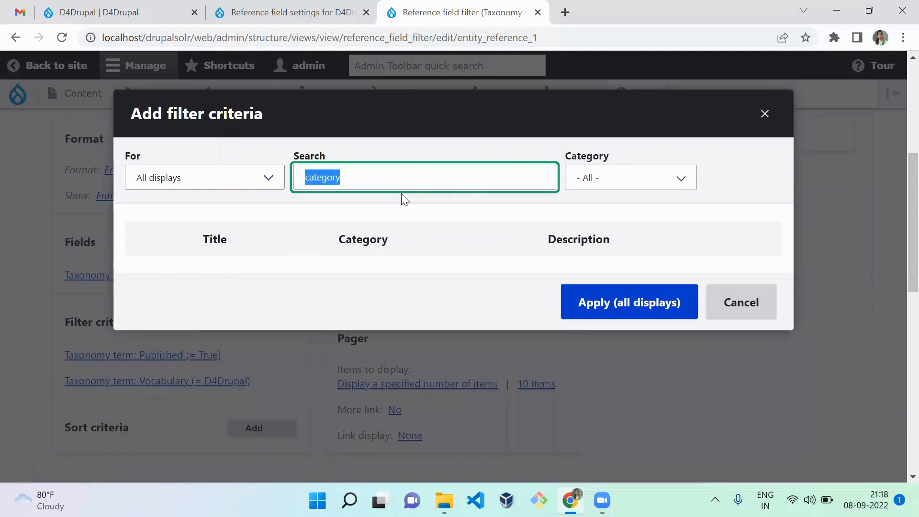
pyautogui.write('d4dr')
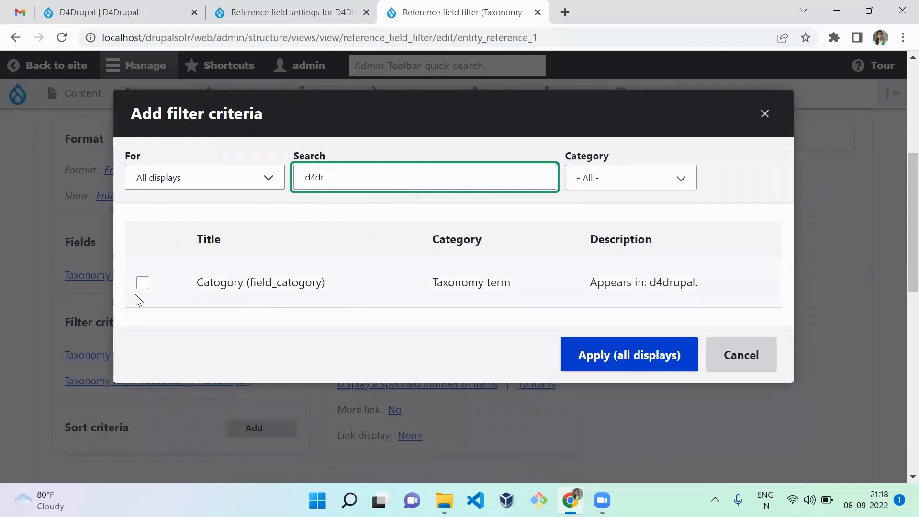
pyautogui.click(143, 283)
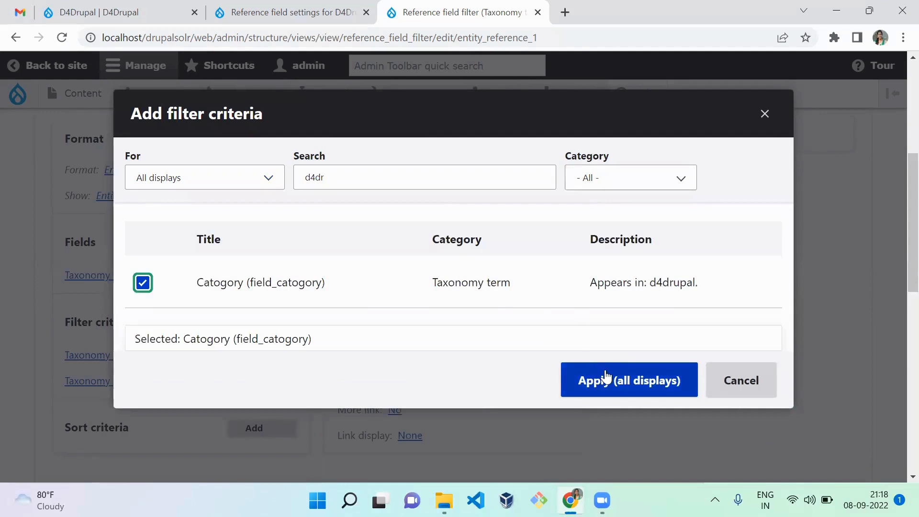
pyautogui.click(210, 182)
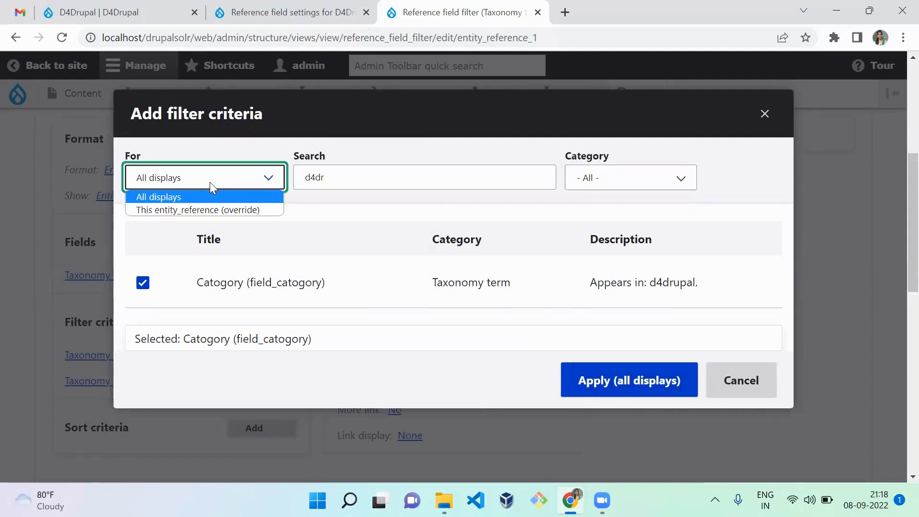
pyautogui.click(209, 212)
pyautogui.click(622, 412)
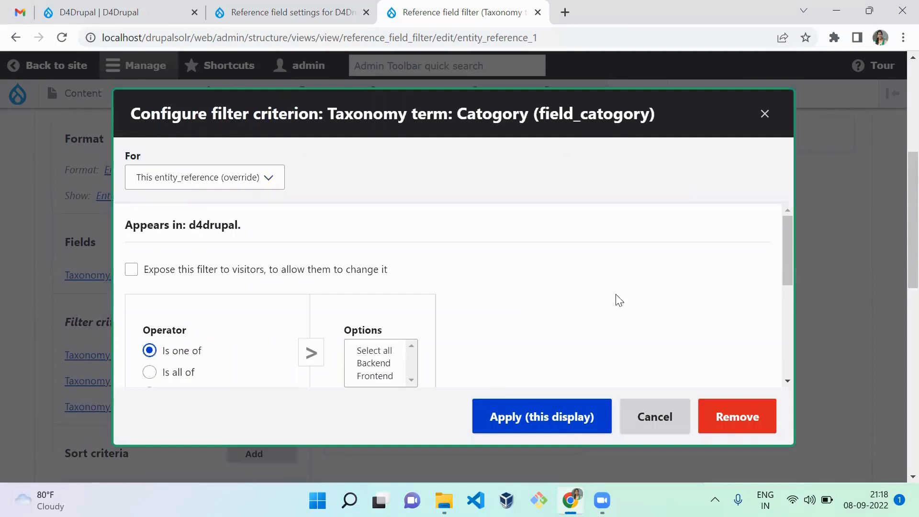
# Configure the Catogory filter to match Backend for this display, keeping the Is one of operator
pyautogui.moveTo(785, 254); pyautogui.dragTo(786, 313)
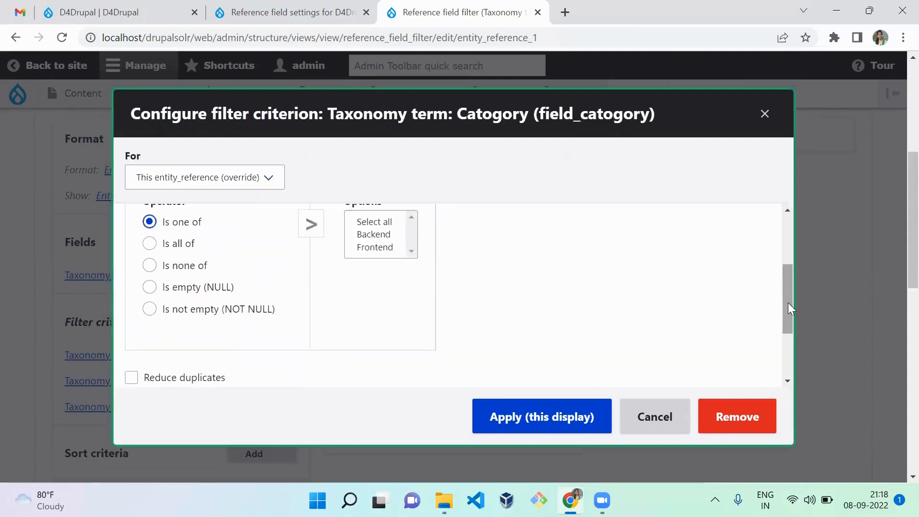
pyautogui.click(380, 235)
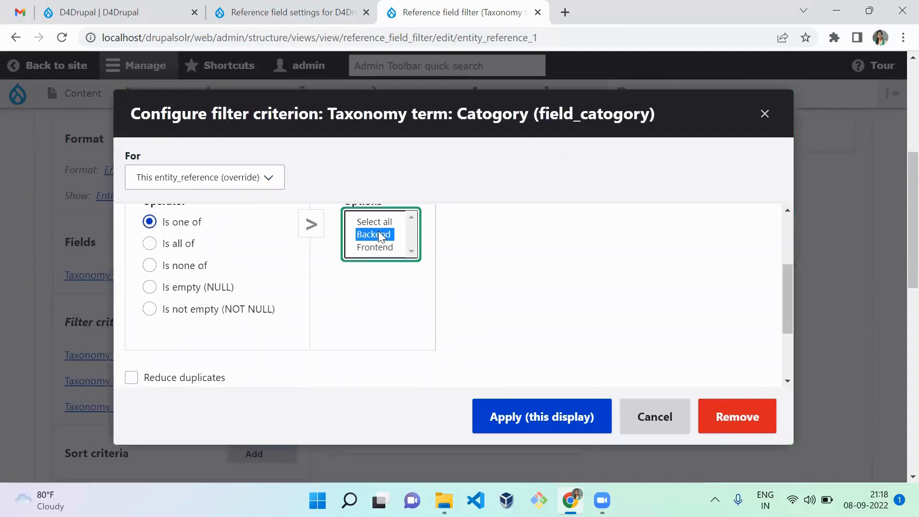
pyautogui.click(570, 415)
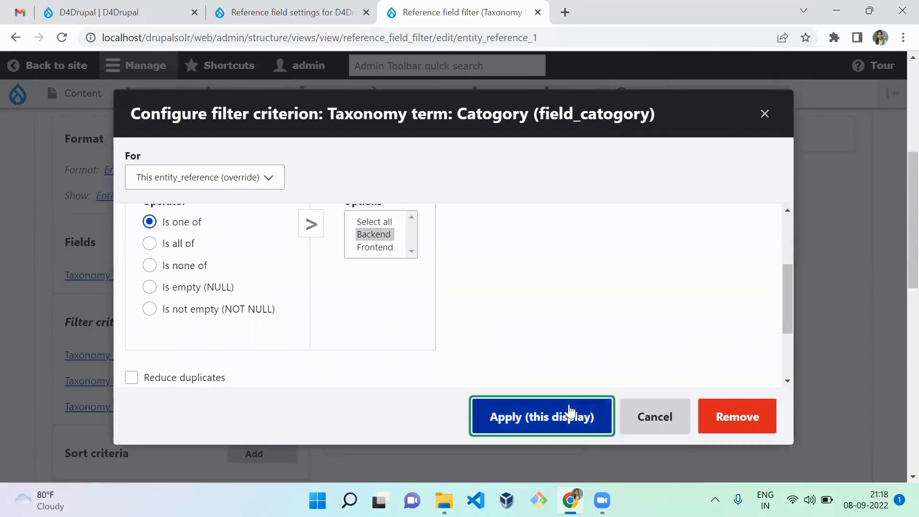
# Save the Reference field filter view and check the terms listed in its preview
pyautogui.scroll(-9, 897, 240)
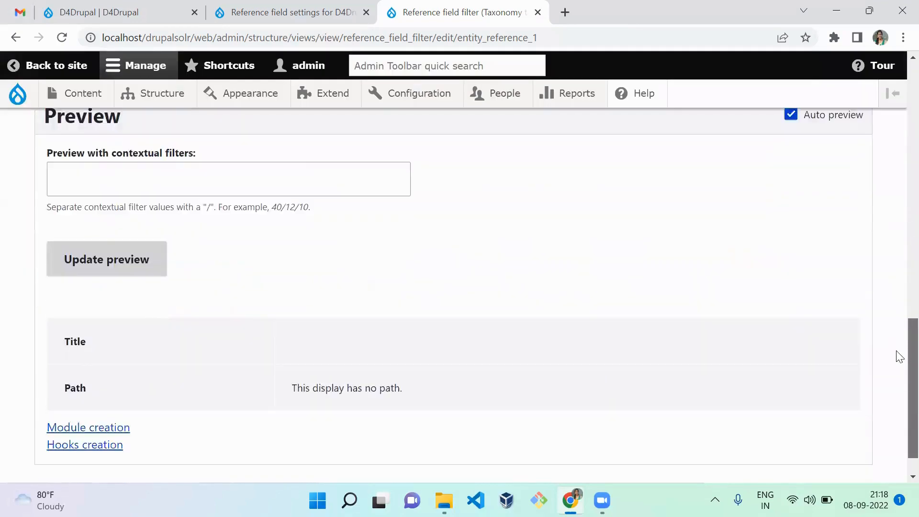
pyautogui.moveTo(899, 357); pyautogui.dragTo(899, 304)
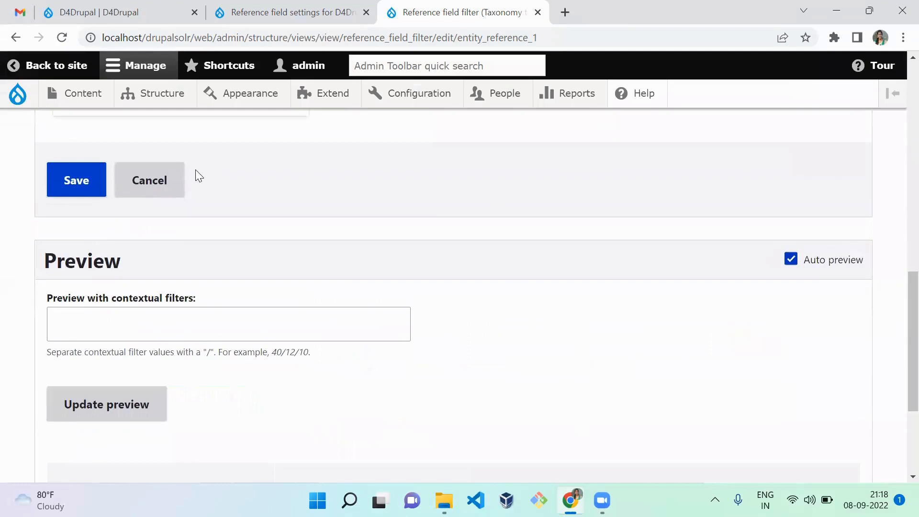
pyautogui.click(96, 185)
pyautogui.scroll(-4, 897, 359)
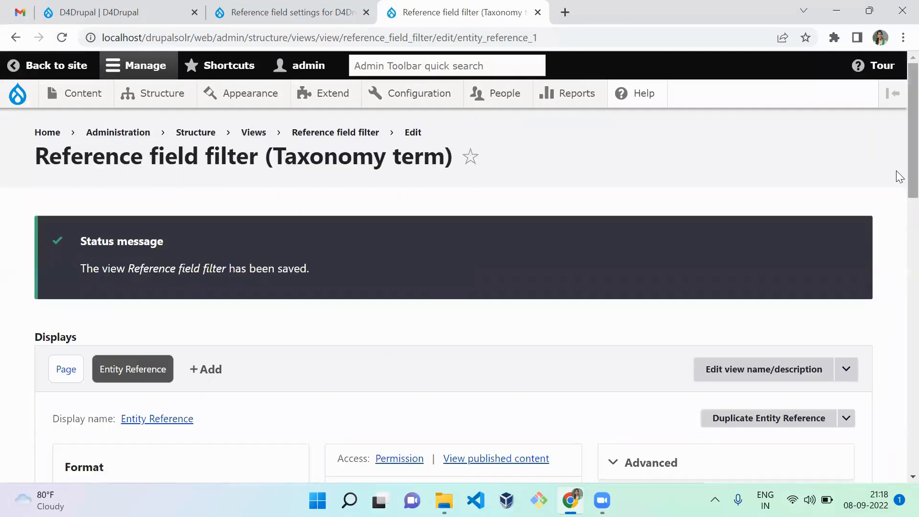
pyautogui.moveTo(910, 172); pyautogui.dragTo(910, 460)
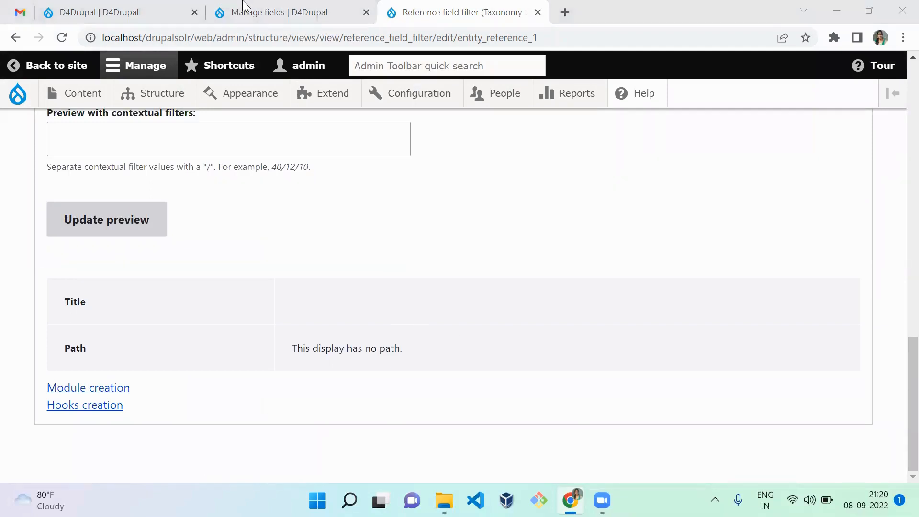
# Edit the D4Drupal field of the content type and set its reference method to Views: Filter by an entity reference view
pyautogui.click(244, 9)
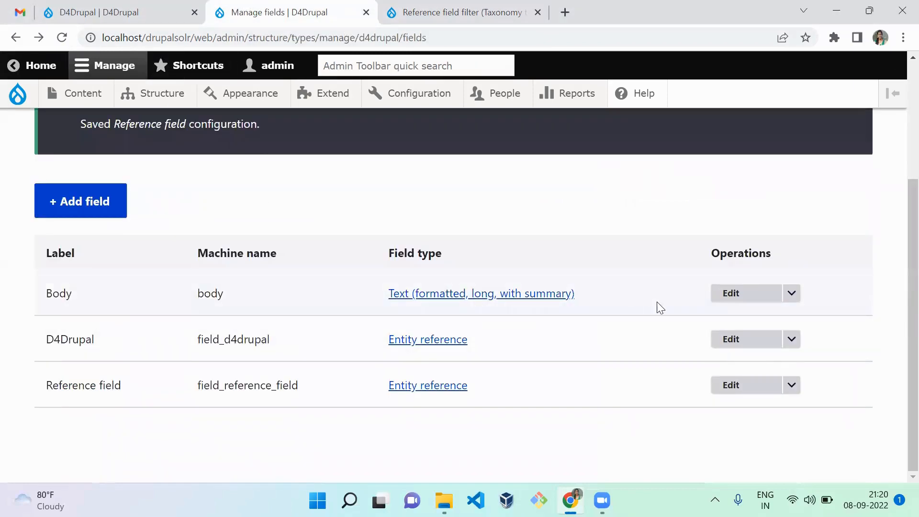
pyautogui.click(724, 347)
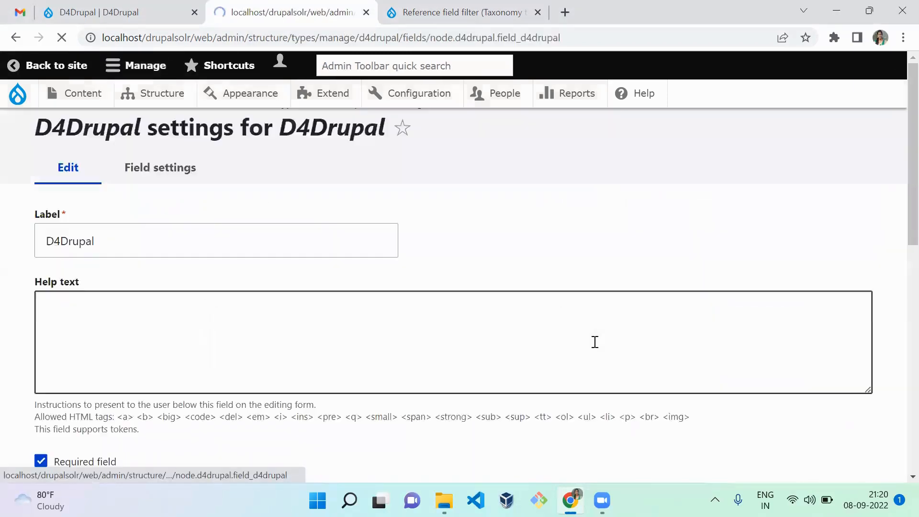
pyautogui.moveTo(900, 163); pyautogui.dragTo(897, 293)
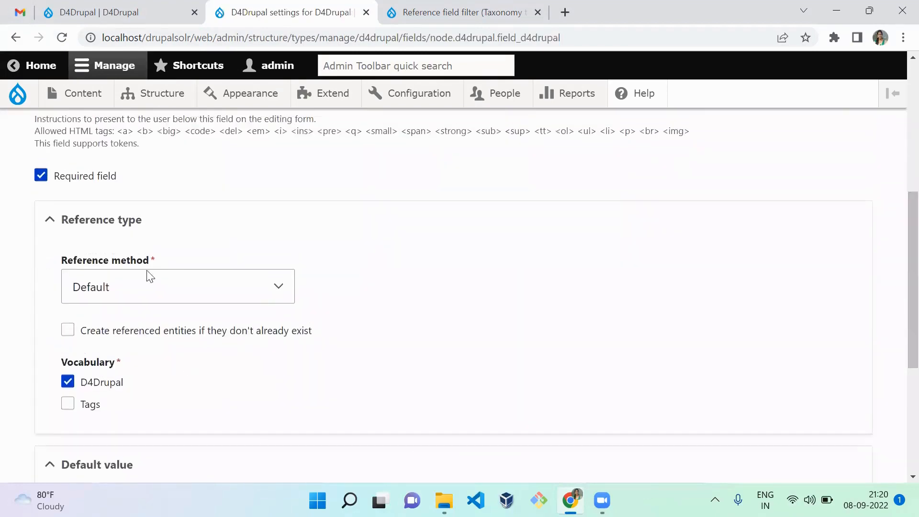
pyautogui.click(139, 296)
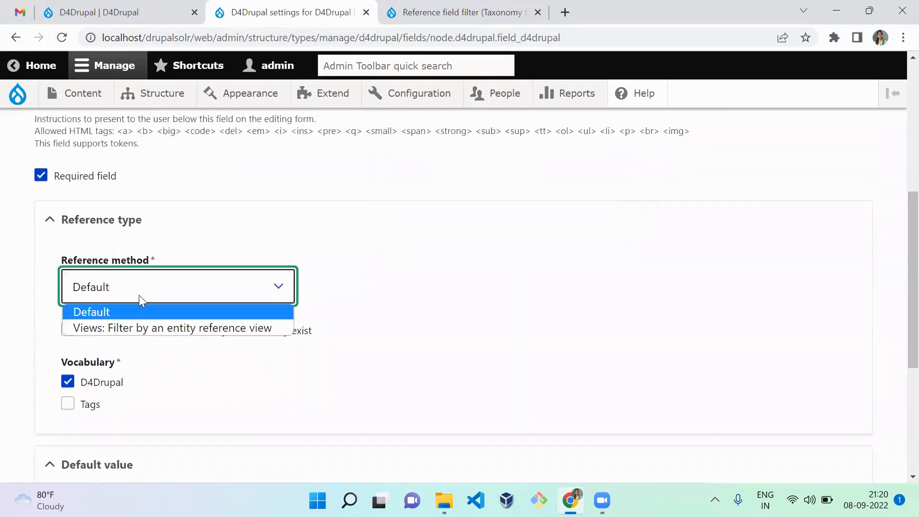
pyautogui.click(140, 333)
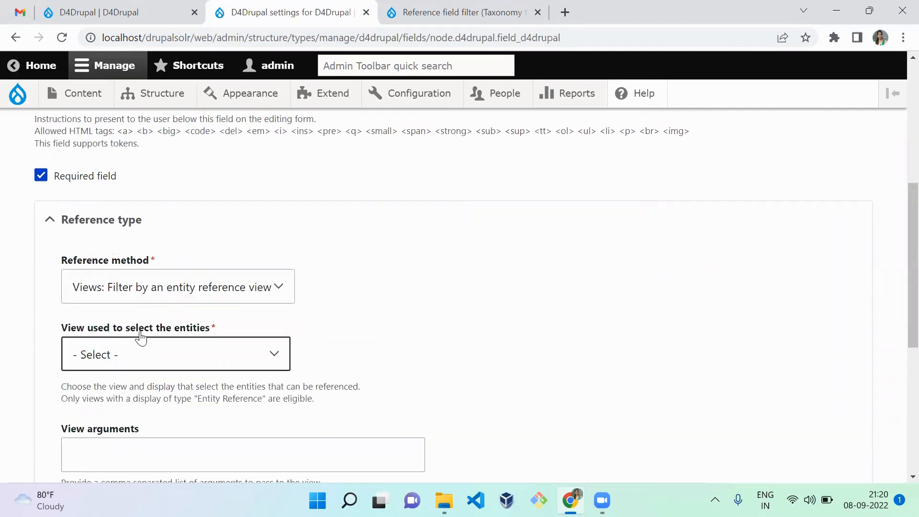
# Select reference_field_filter - Entity Reference as the view used to select the entities, and save the field settings without view arguments
pyautogui.click(160, 356)
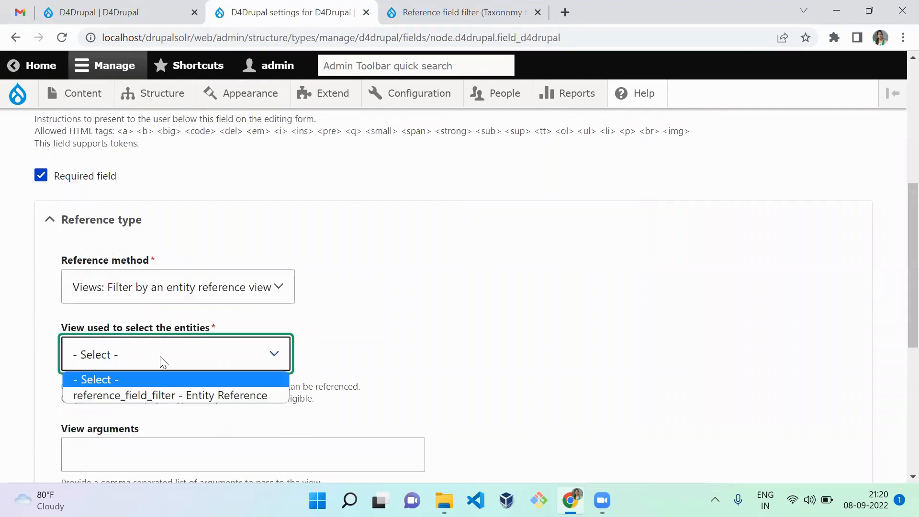
pyautogui.click(158, 395)
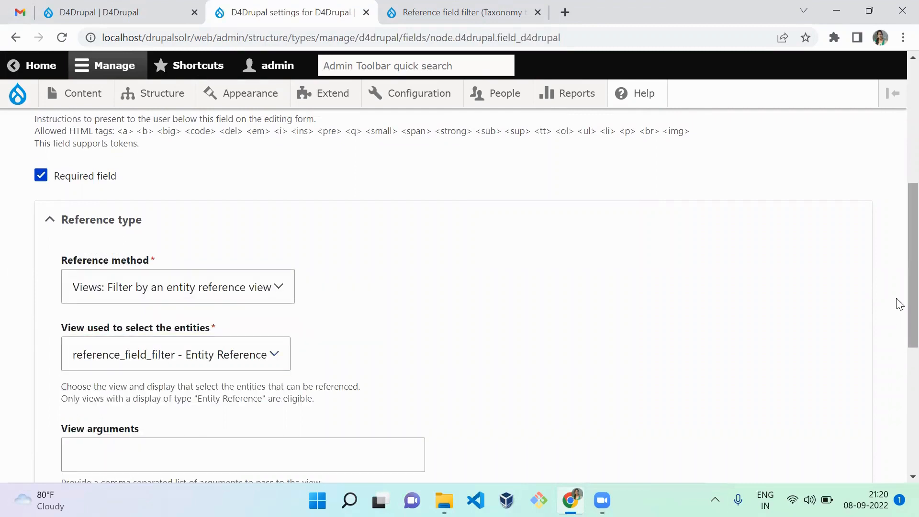
pyautogui.scroll(-6, 897, 402)
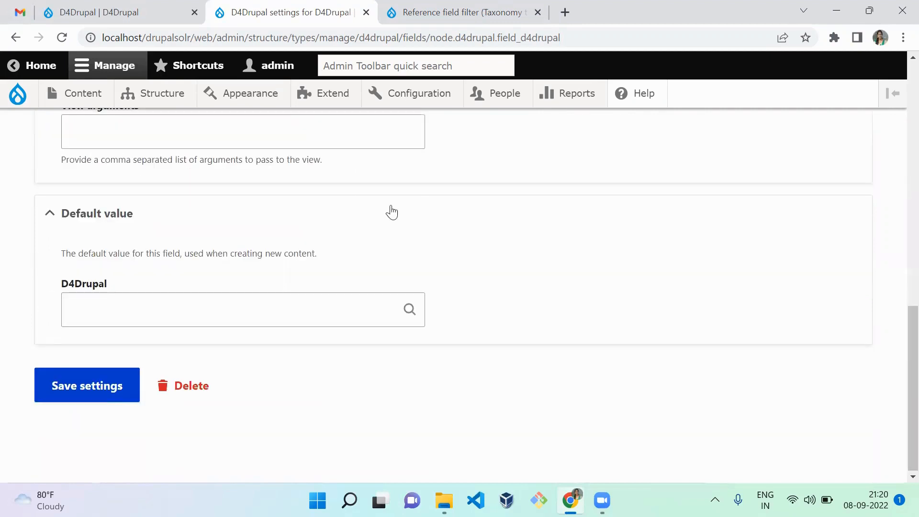
pyautogui.click(682, 213)
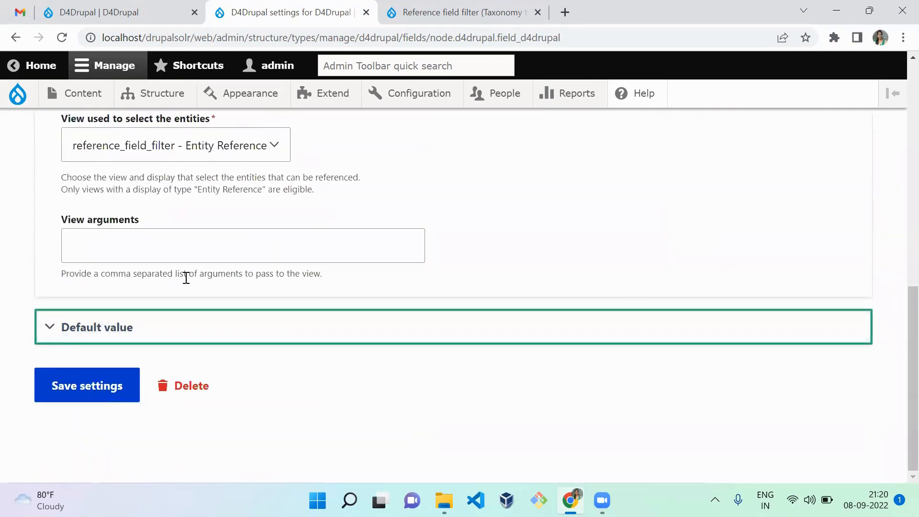
pyautogui.click(231, 246)
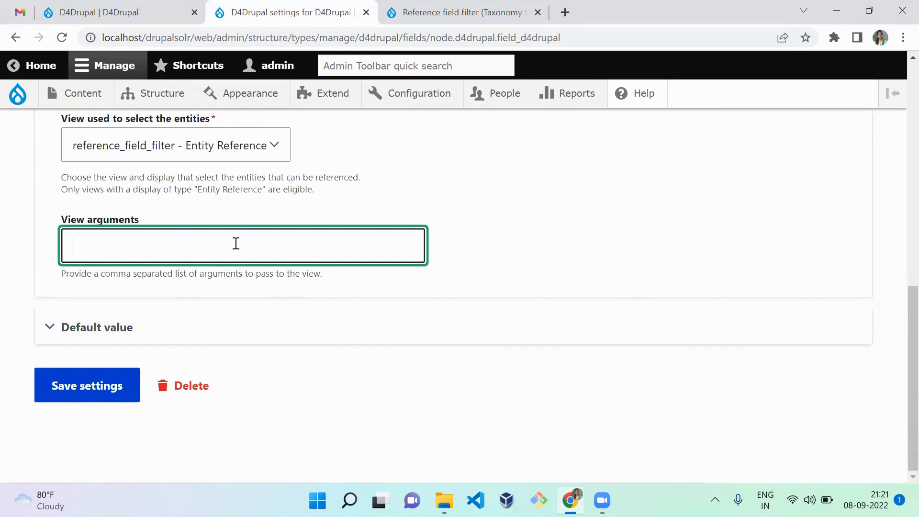
pyautogui.click(89, 397)
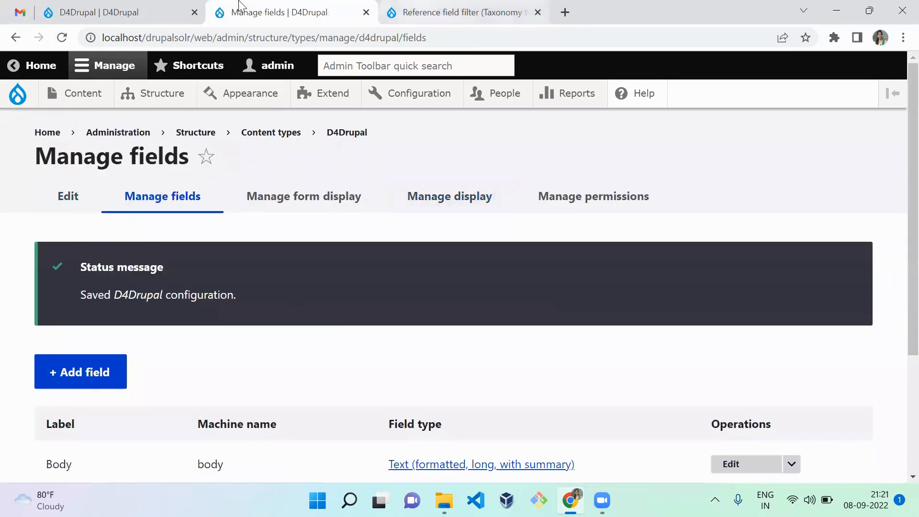
# Start a new D4Drupal content item and name it drupal content
pyautogui.hotkey('ctrl', 'Tab')
pyautogui.moveTo(83, 93)
pyautogui.moveTo(92, 124)
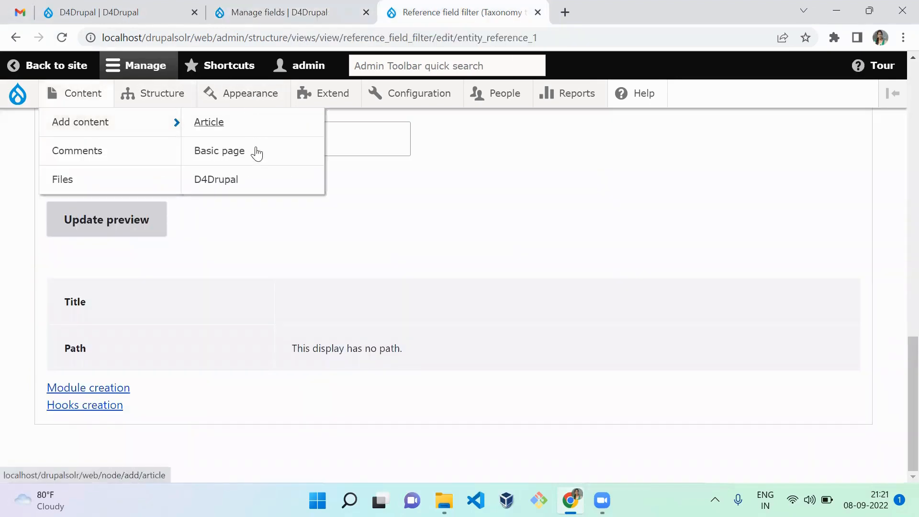
pyautogui.click(251, 190)
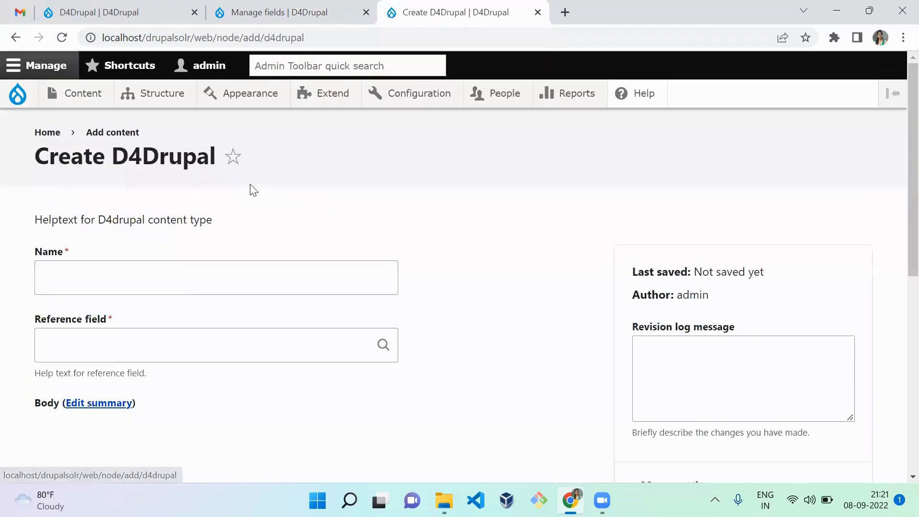
pyautogui.click(188, 279)
pyautogui.write('dr')
pyautogui.doubleClick(109, 262)
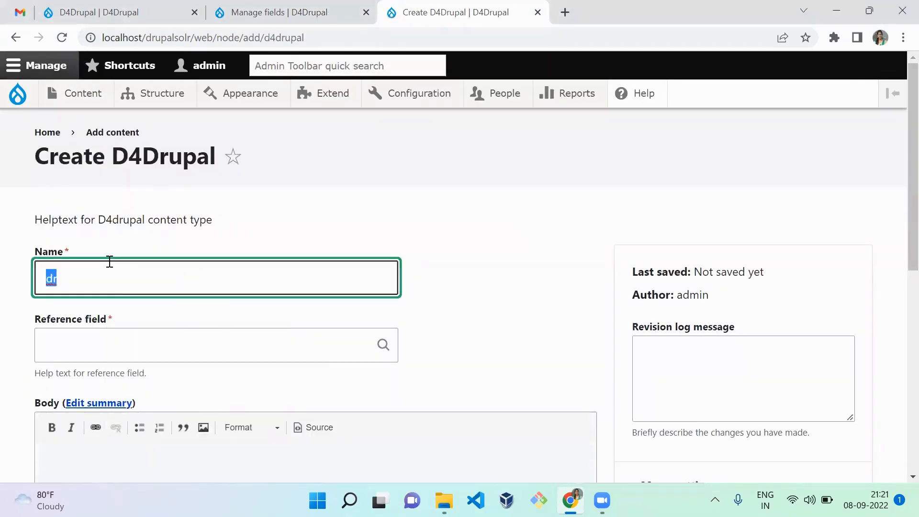
pyautogui.write('drupal content')
pyautogui.press('Tab')
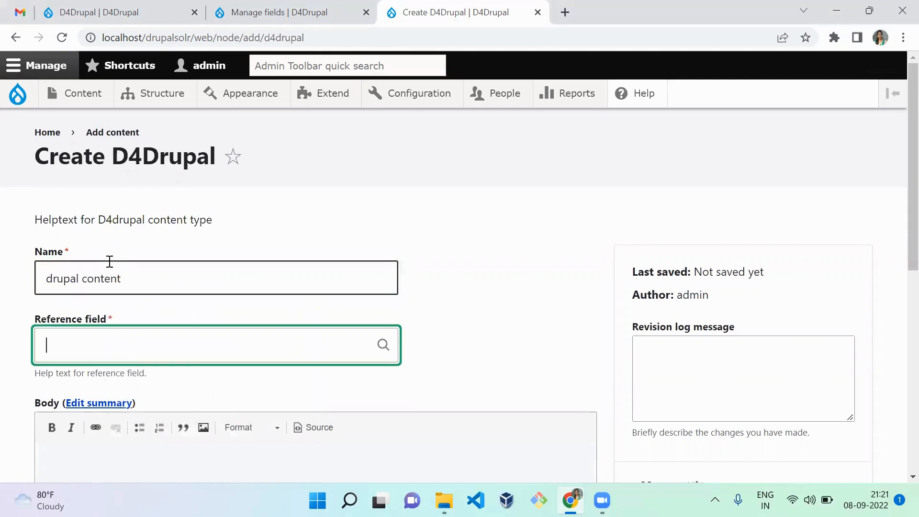
# Choose the Module creation term for both the Reference field and the D4Drupal field, and save the content
pyautogui.write('a')
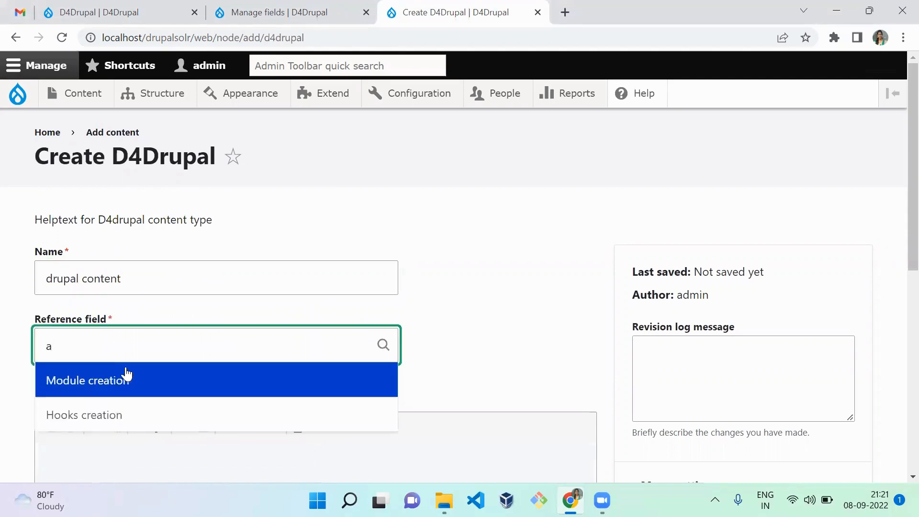
pyautogui.click(125, 380)
pyautogui.scroll(-4, 522, 323)
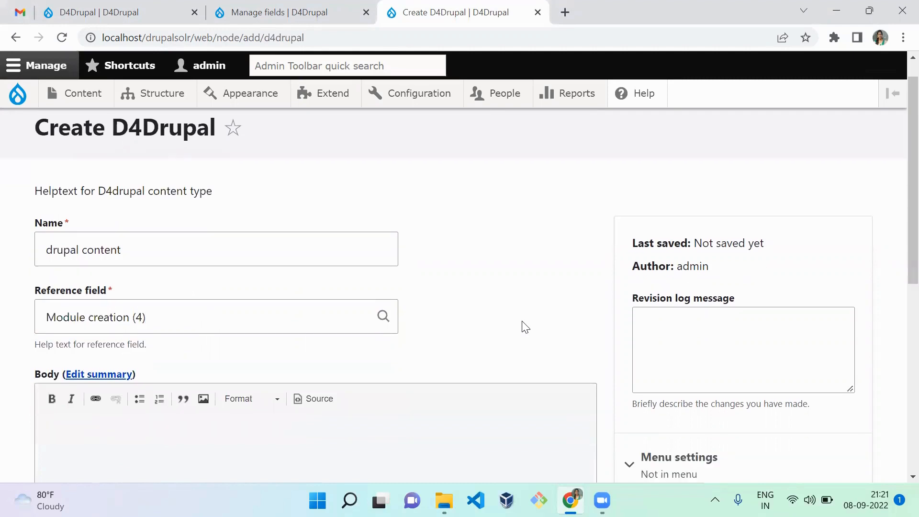
pyautogui.scroll(-5, 523, 322)
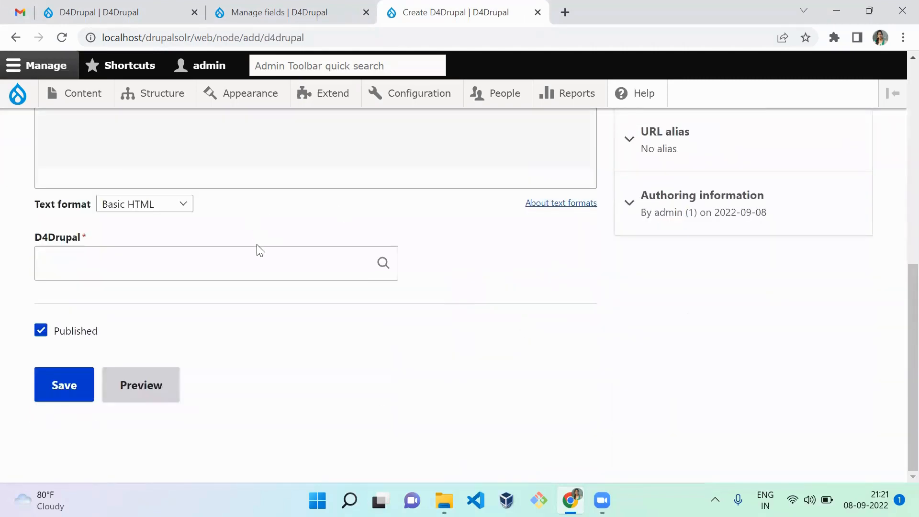
pyautogui.click(244, 272)
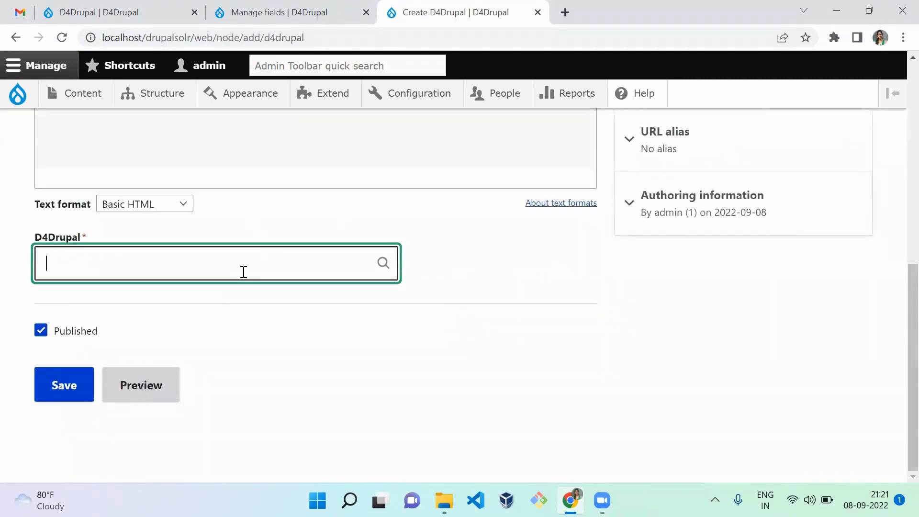
pyautogui.write('a')
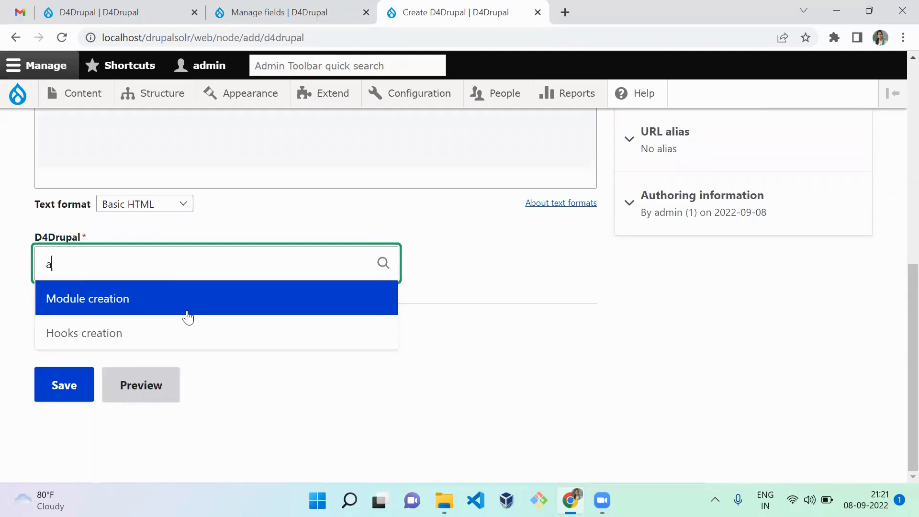
pyautogui.click(187, 313)
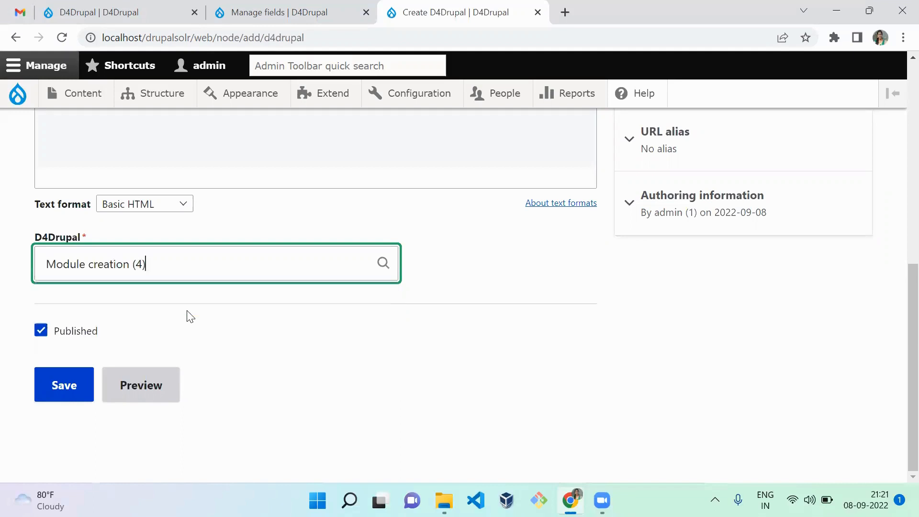
pyautogui.click(77, 388)
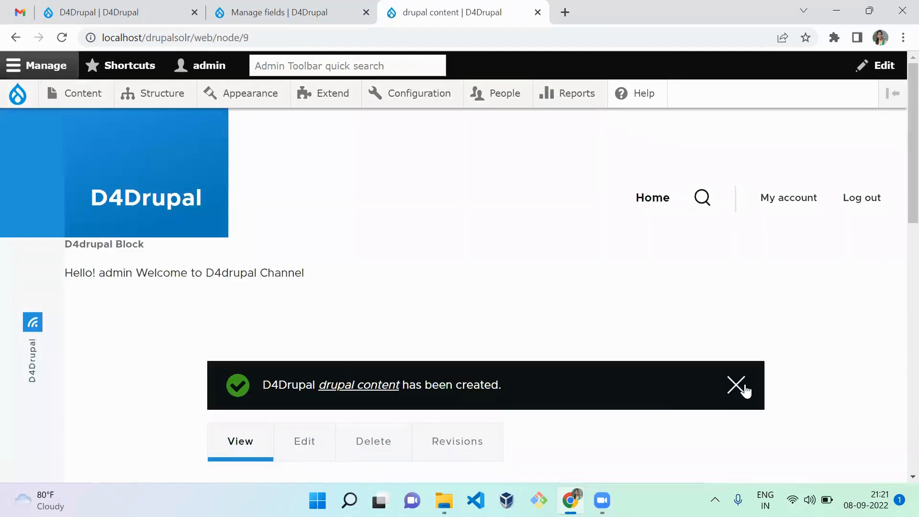
# Dismiss the status message and look over the saved drupal content page
pyautogui.click(737, 384)
pyautogui.scroll(-6, 897, 386)
pyautogui.scroll(5, 899, 216)
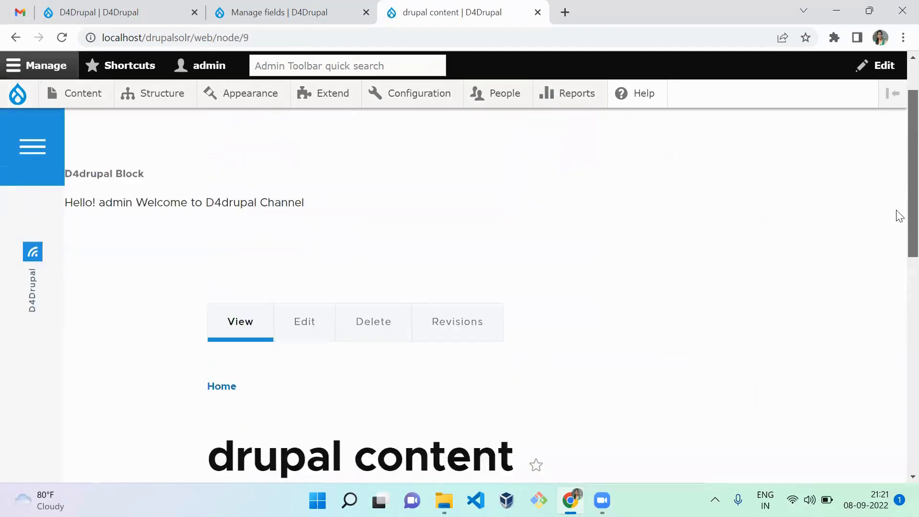
pyautogui.scroll(2, 899, 201)
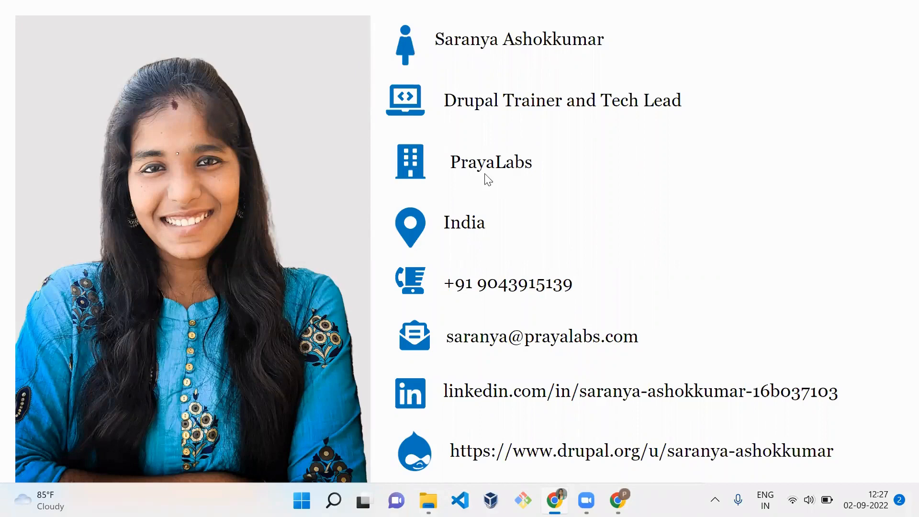
pyautogui.click(517, 241)
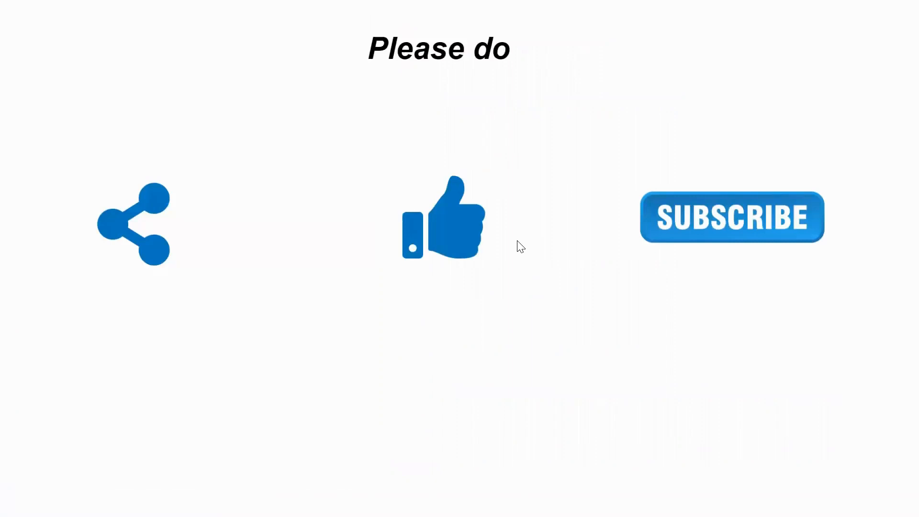